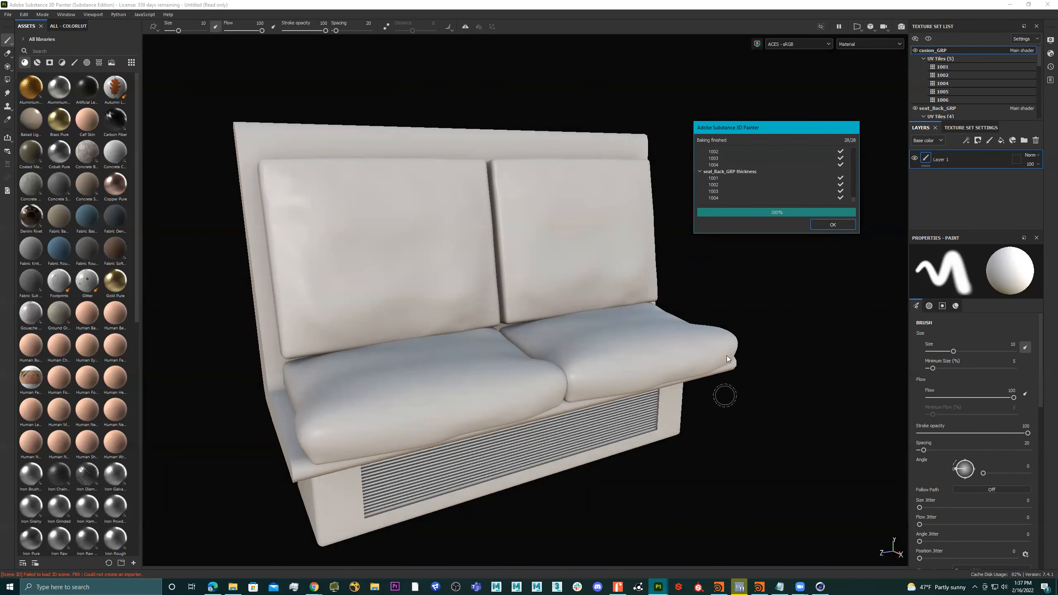
Dismiss the finished baking report and view the bench from the front
left_click(442, 318)
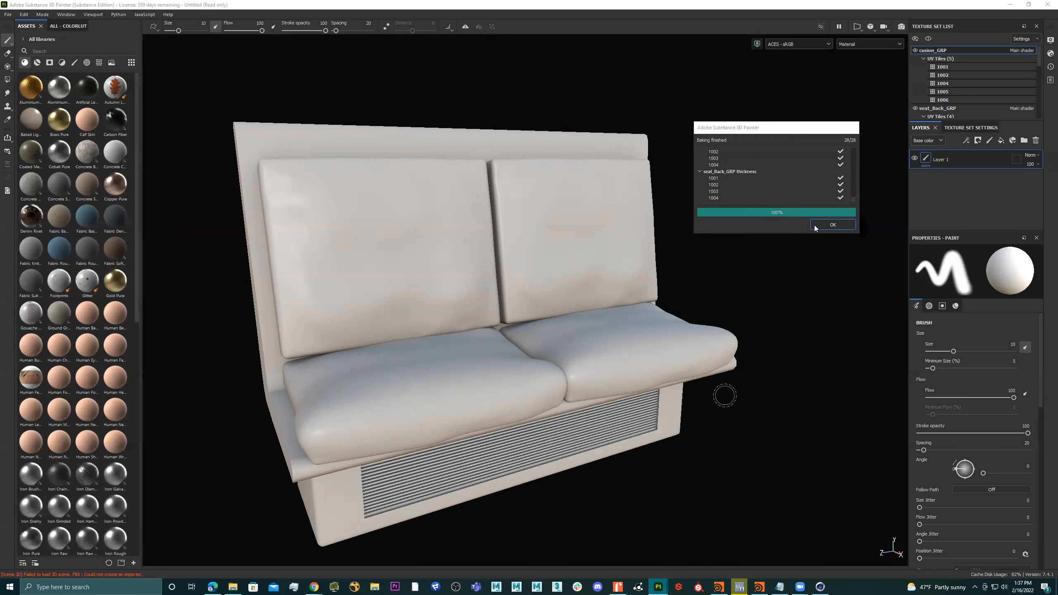
left_click(831, 225)
left_click_drag(596, 267, 420, 267, "alt")
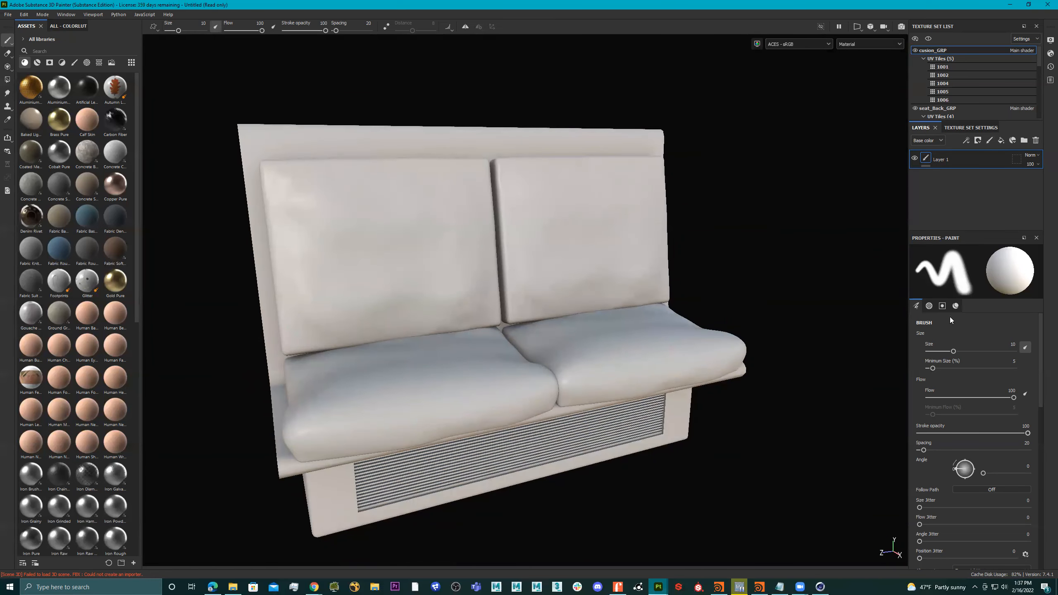
Enlarge the Layers area and the Texture Set List so that more texture sets and UV tiles are shown
scroll(1005, 430, "down", 9)
scroll(1007, 432, "up", 9)
left_click_drag(976, 232, 976, 318)
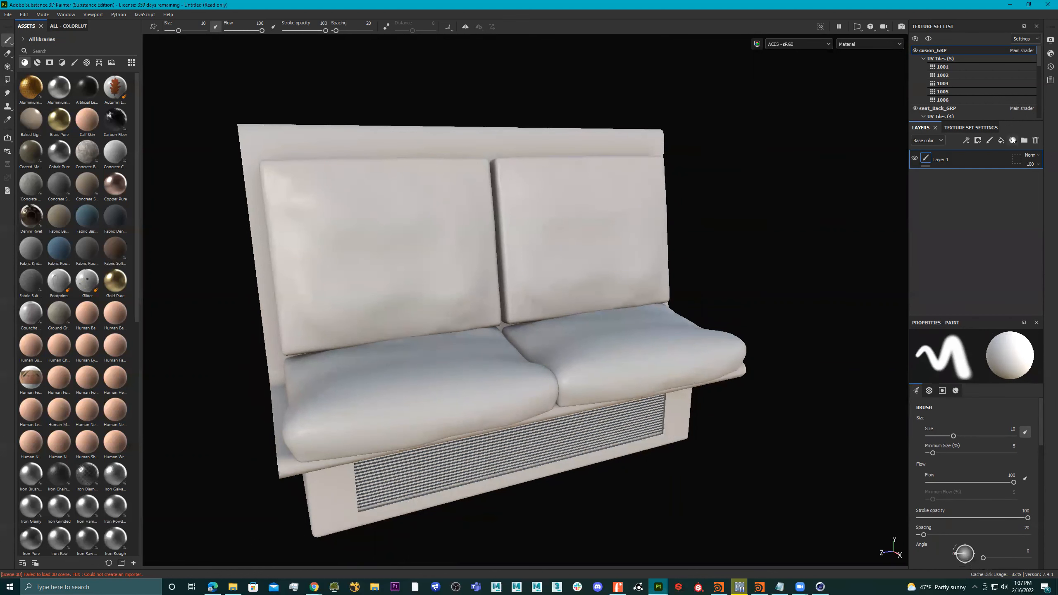
left_click_drag(1010, 120, 974, 192)
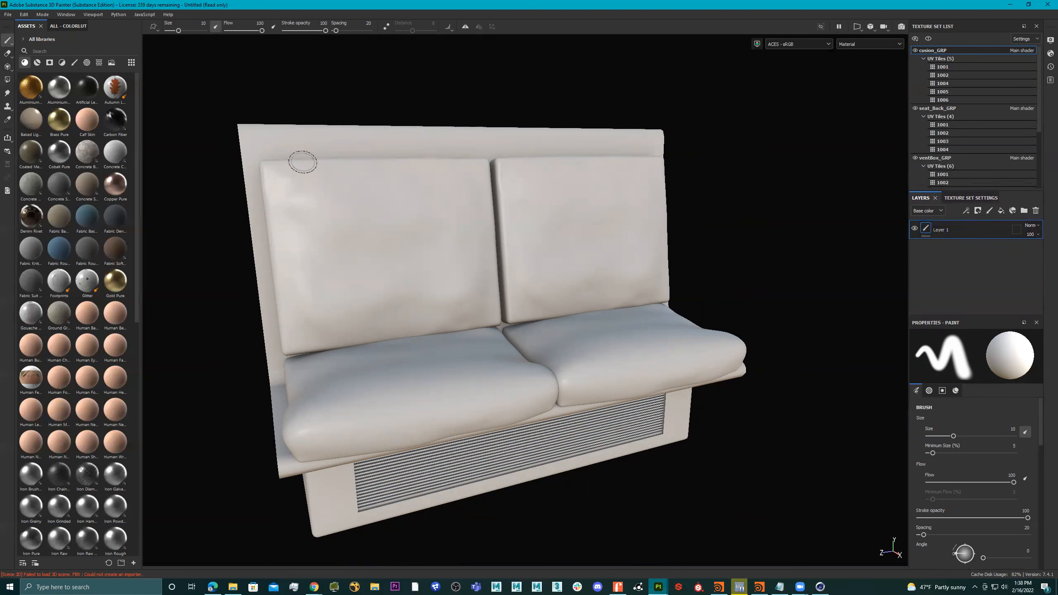
mouse_move(269, 108)
left_mouse_down()
mouse_move(332, 148)
mouse_move(435, 116)
mouse_move(491, 292)
mouse_move(462, 417)
left_mouse_up()
mouse_move(354, 508)
left_mouse_down()
mouse_move(638, 225)
mouse_move(673, 225)
left_mouse_up()
key("ctrl+z")
left_click_drag(603, 245, 606, 208, "alt")
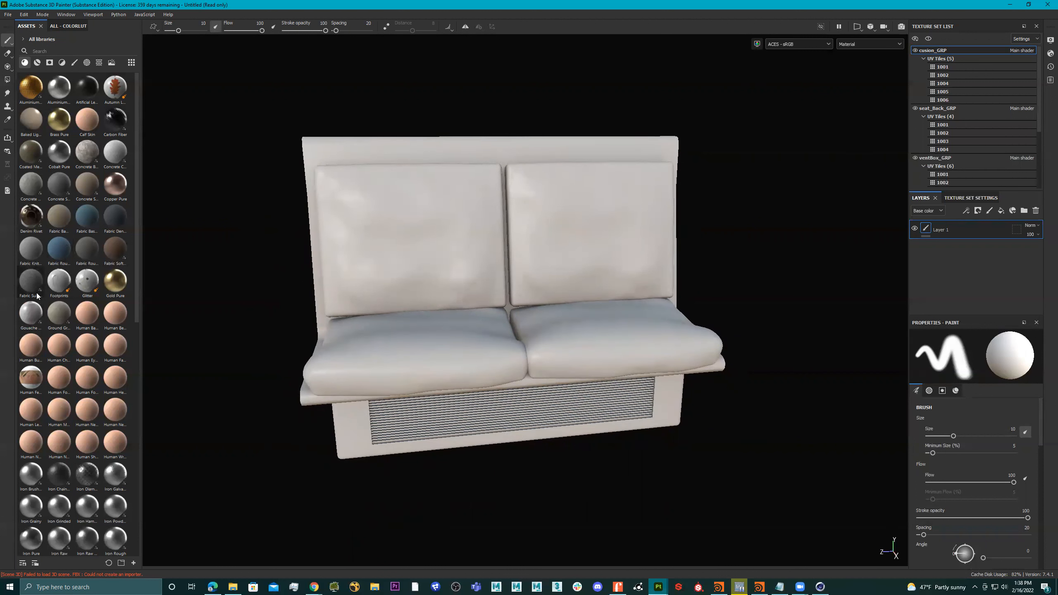
Browse the material library and filter it with the search term "fab"
scroll(106, 340, "down", 10)
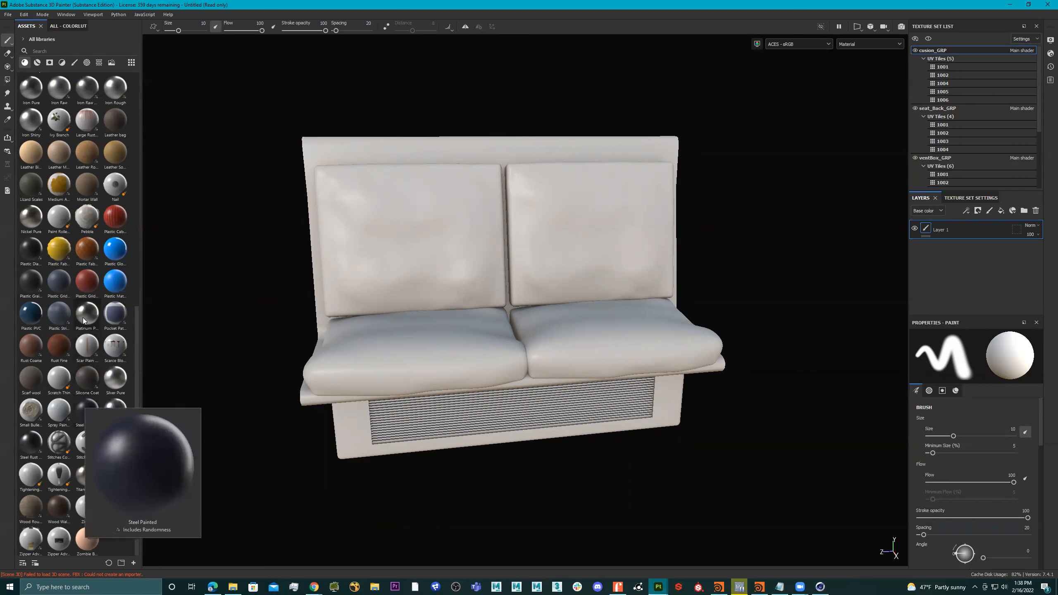
scroll(83, 317, "up", 10)
scroll(74, 295, "up", 2)
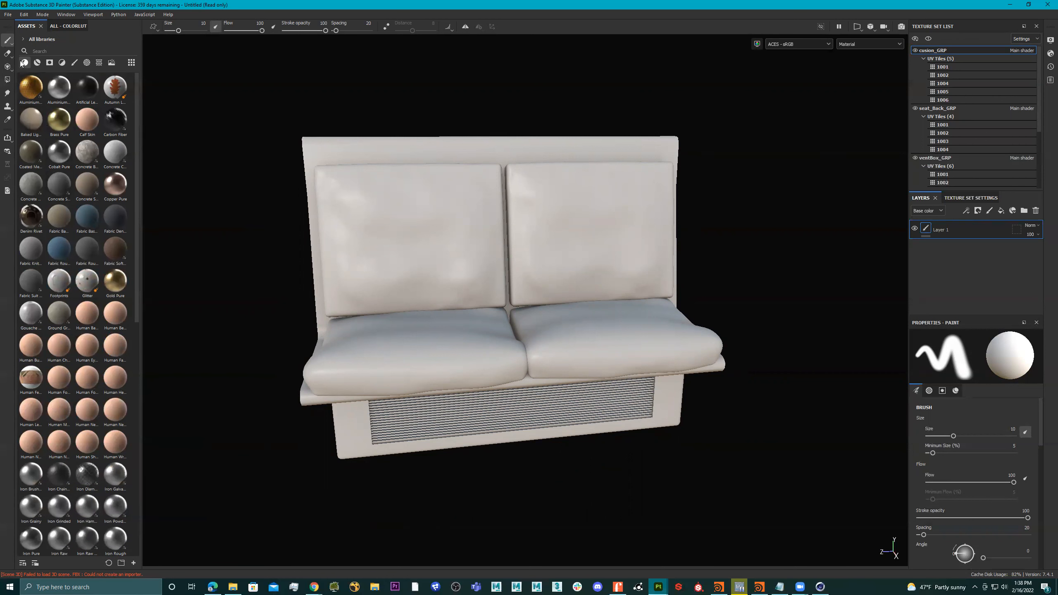
left_click(53, 50)
type("dot")
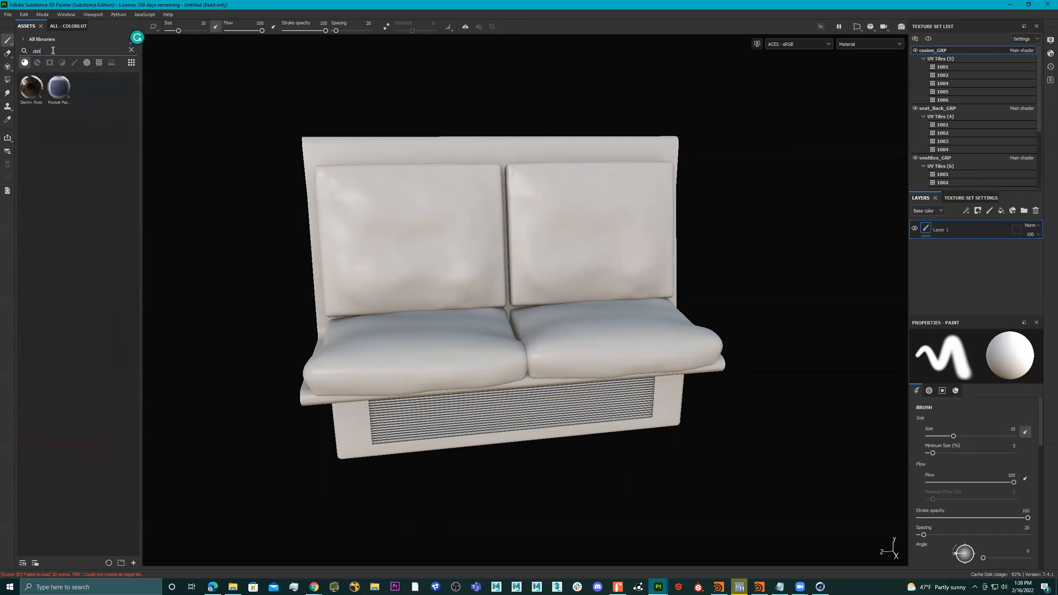
key("BackSpace")
key("BackSpace")
key("BackSpace")
type("f")
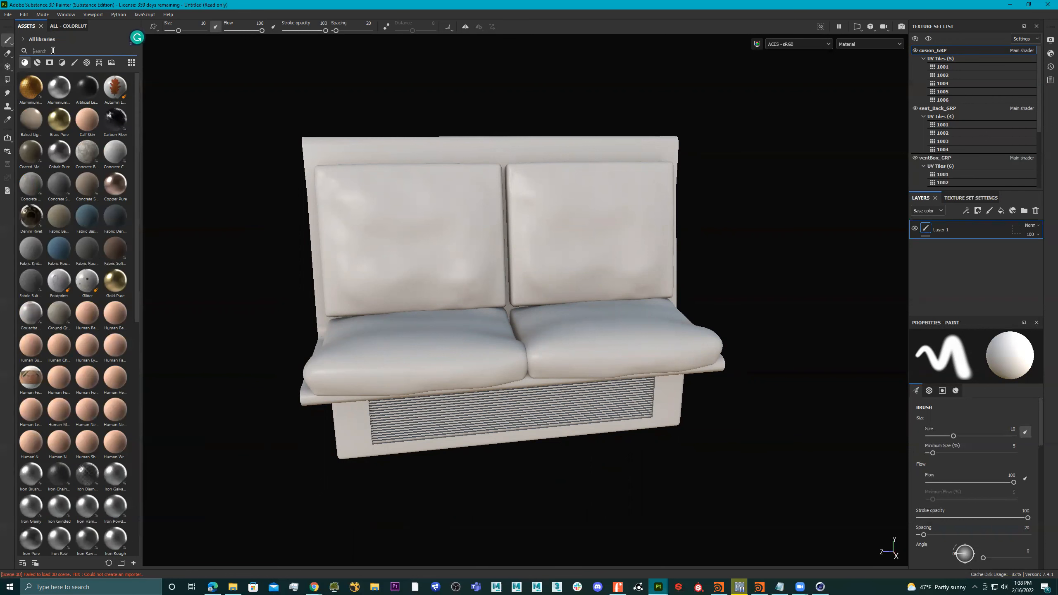
type("ab")
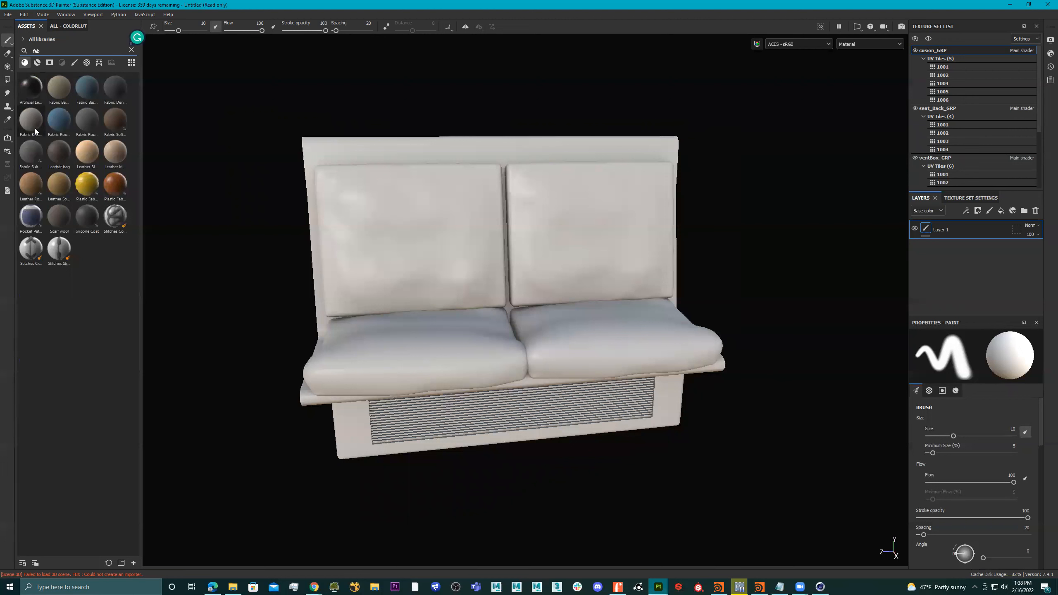
Add the Leather Rough material as a fill layer beneath Layer 1 in the cusion_GRP texture set
mouse_move(35, 126)
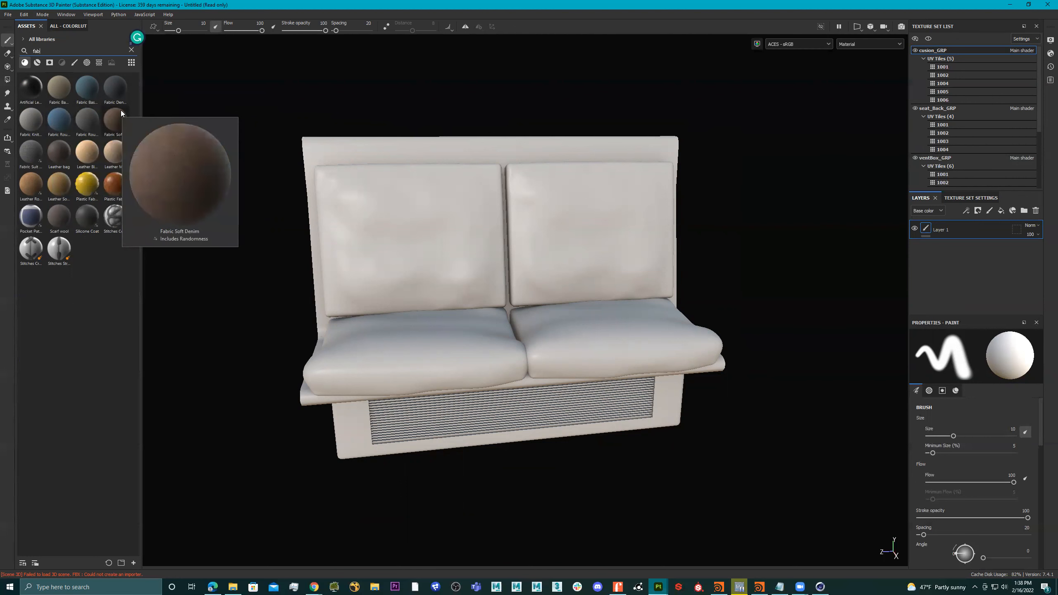
mouse_move(116, 79)
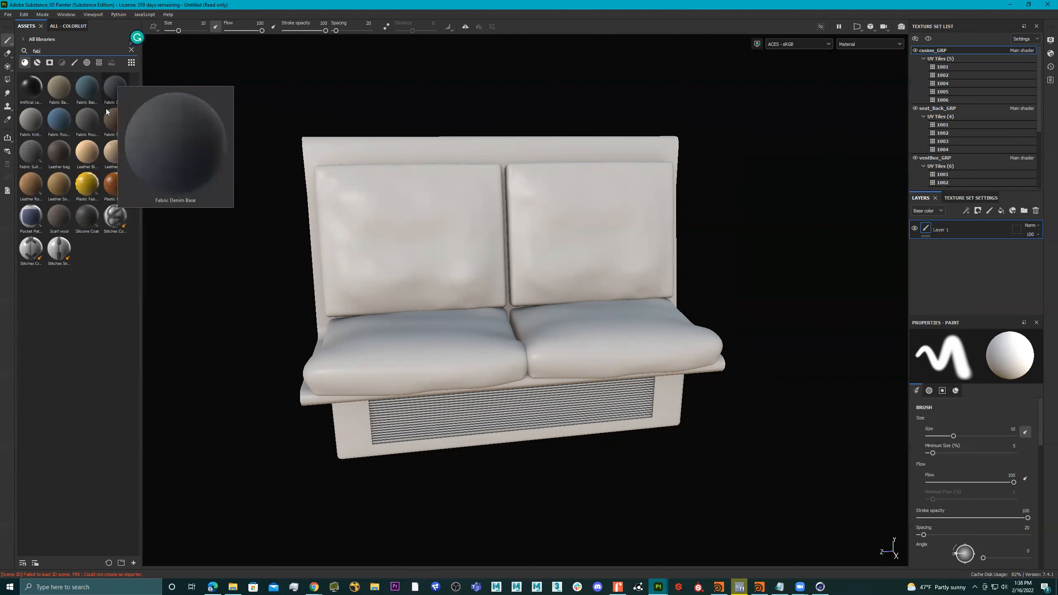
mouse_move(59, 179)
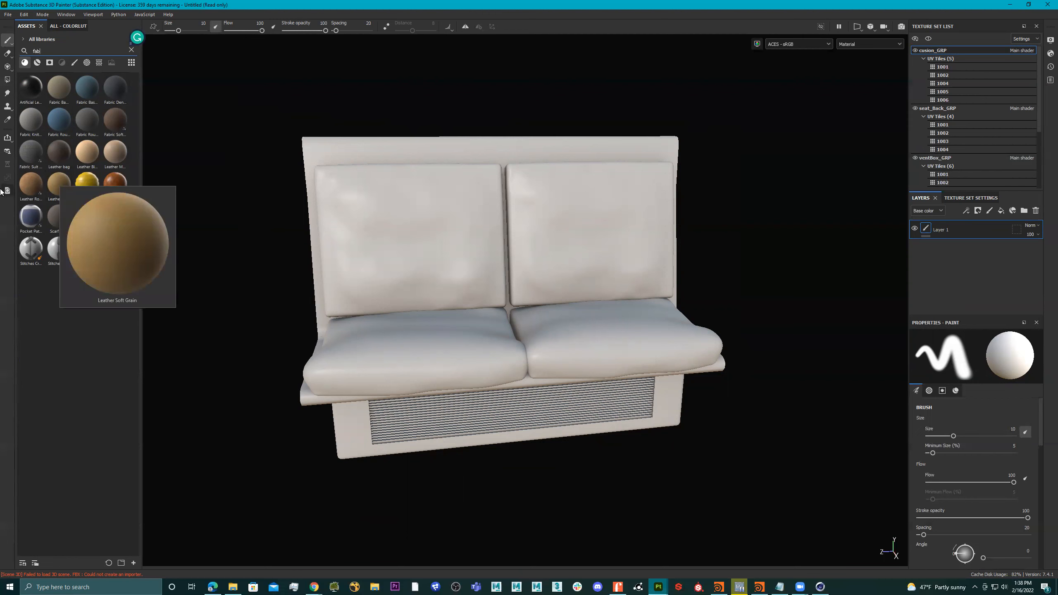
left_click(33, 182)
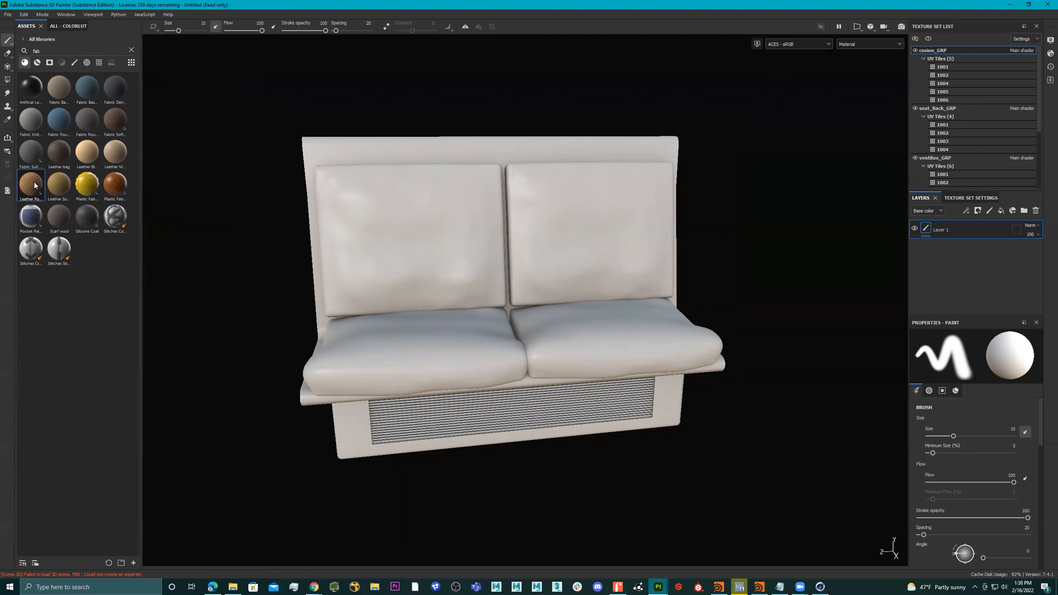
left_click_drag(34, 184, 963, 233)
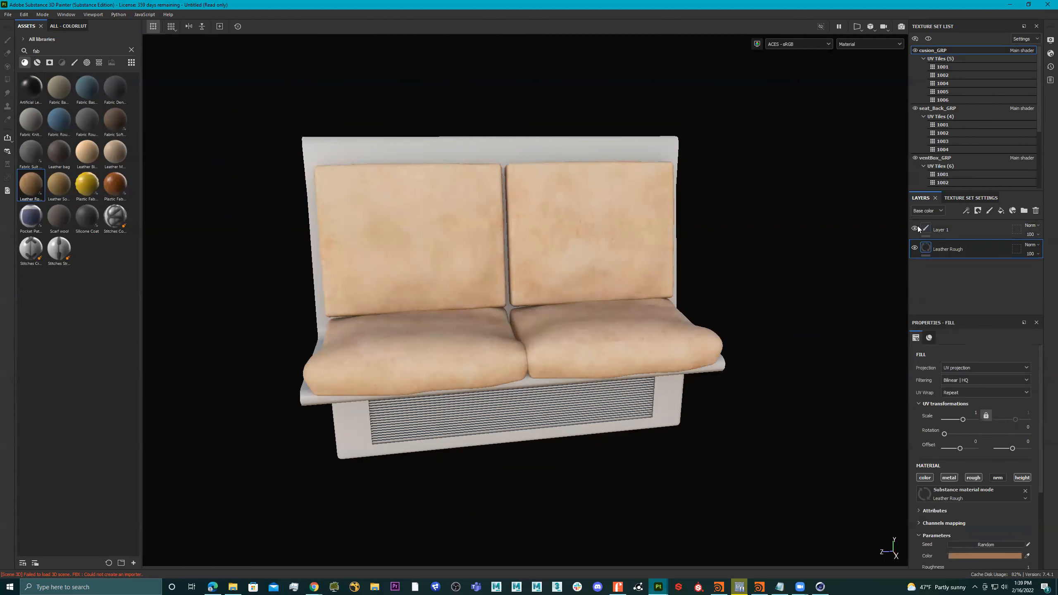
Try negative UV scale values, such as -31.5, on the Leather Rough fill layer
left_click_drag(445, 245, 573, 226, "alt")
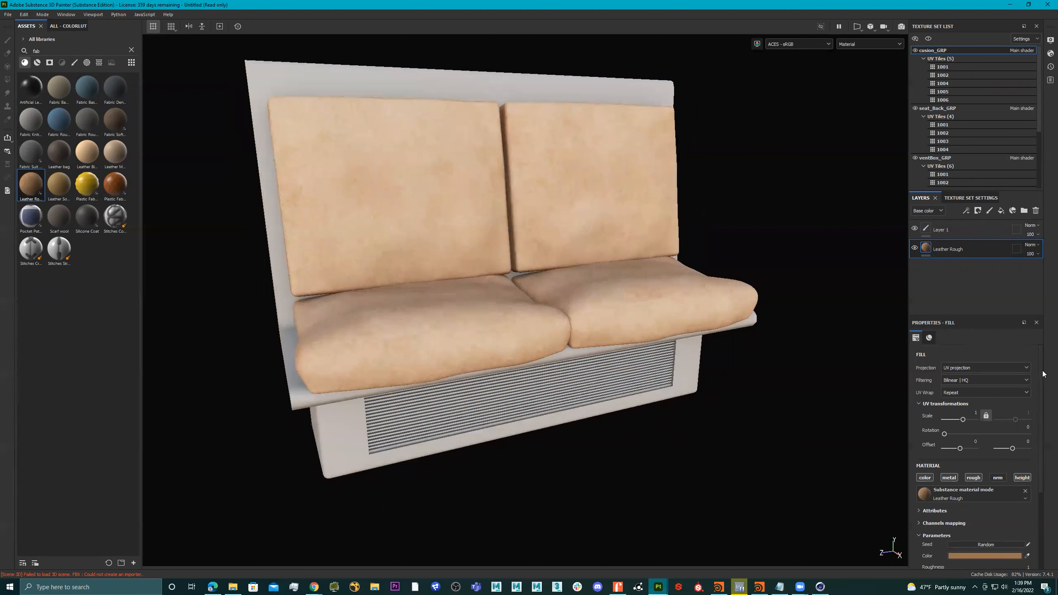
scroll(970, 382, "down", 2)
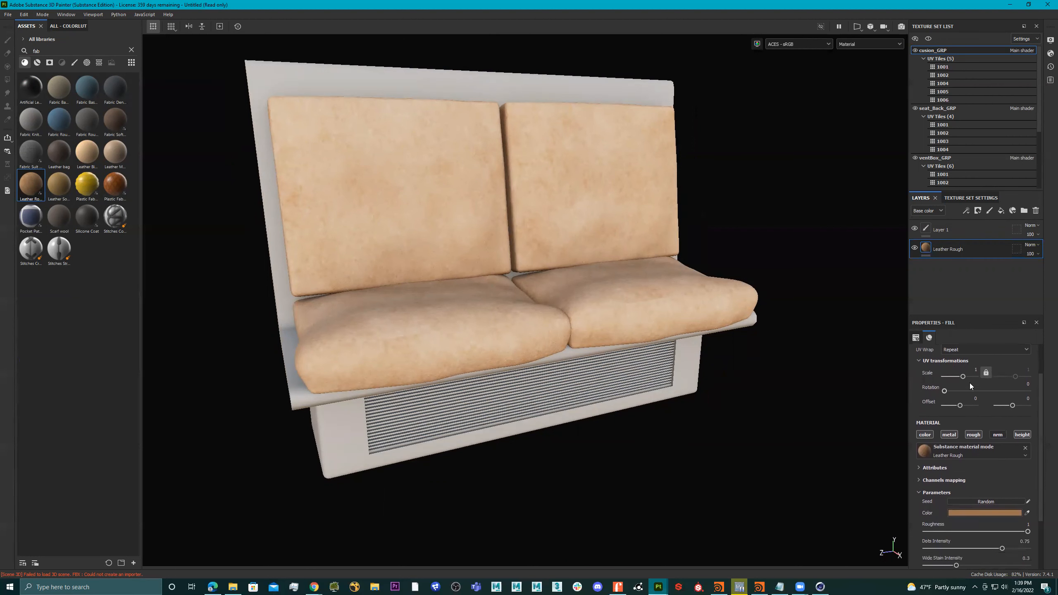
left_click_drag(963, 376, 943, 375)
right_click_drag(325, 369, 835, 351, "alt")
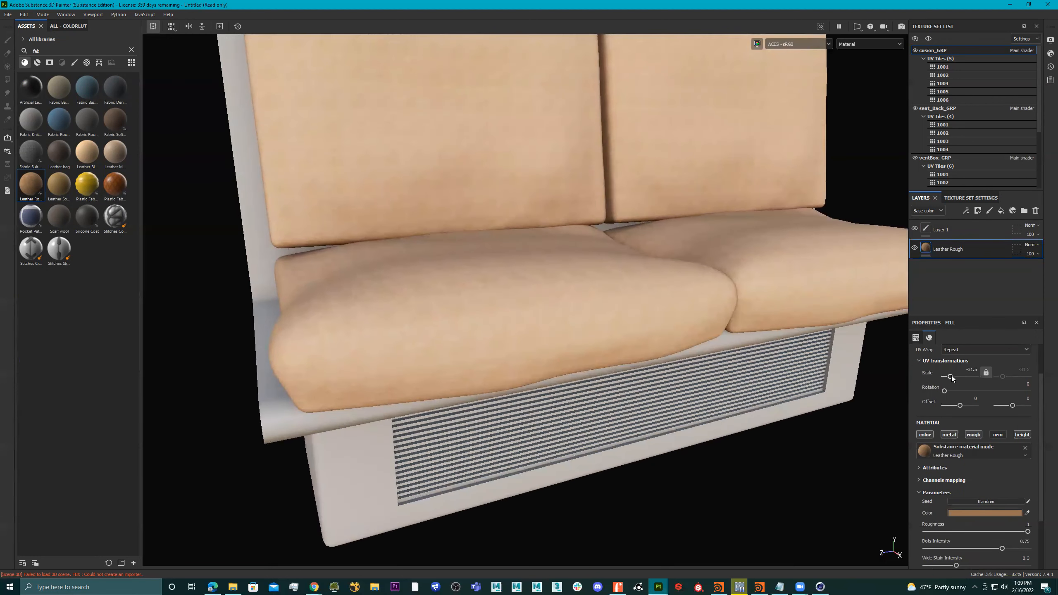
left_click_drag(952, 376, 957, 375)
right_click_drag(632, 296, 848, 446, "alt")
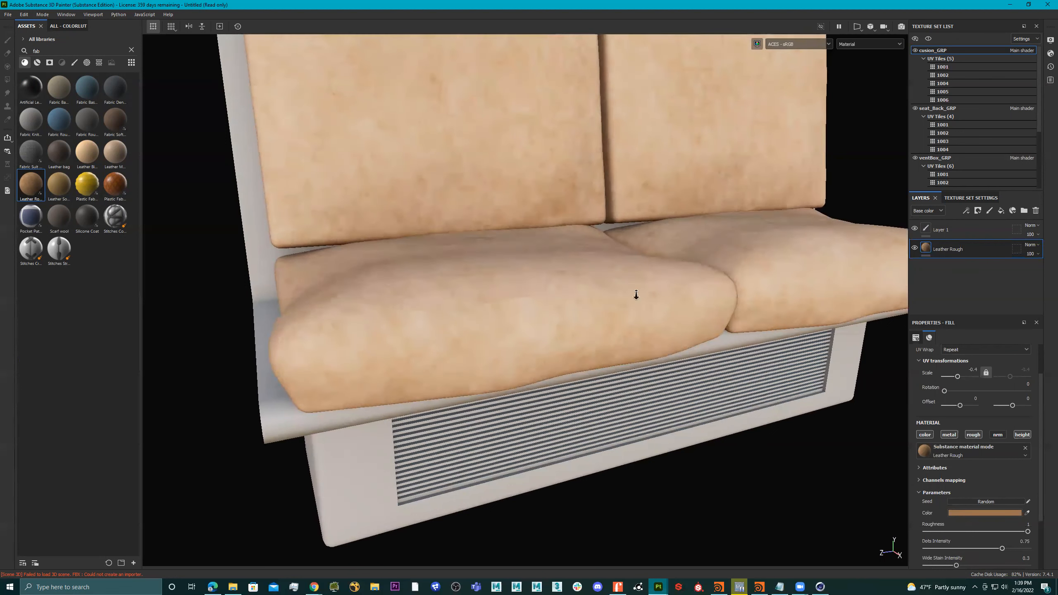
Compare UV scales of 12.01 and 1.02 on the Leather Rough fill, and settle on a scale of about 9
left_click_drag(958, 377, 966, 377)
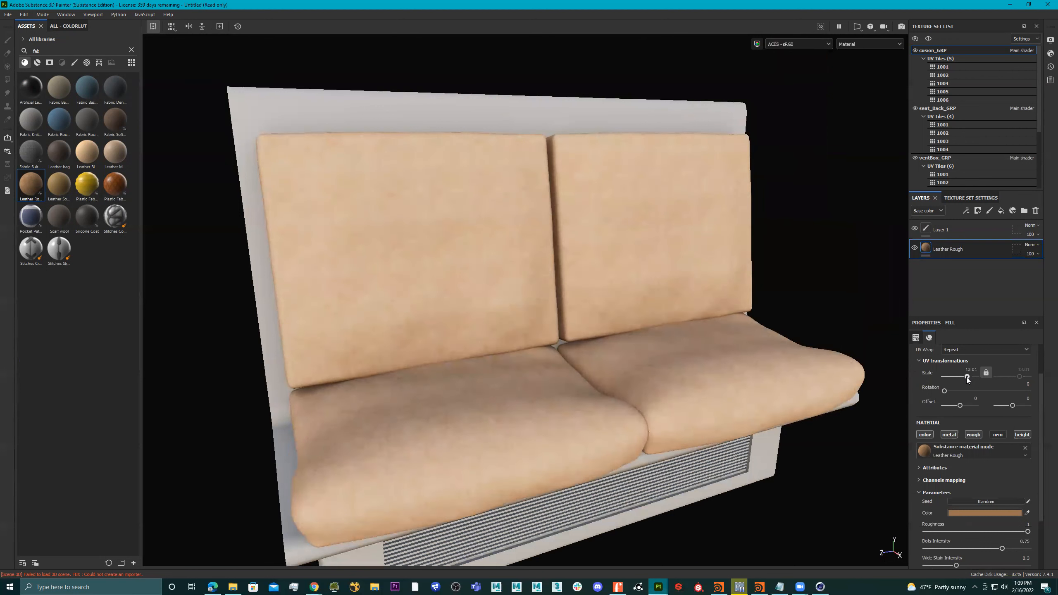
left_click_drag(966, 377, 961, 377)
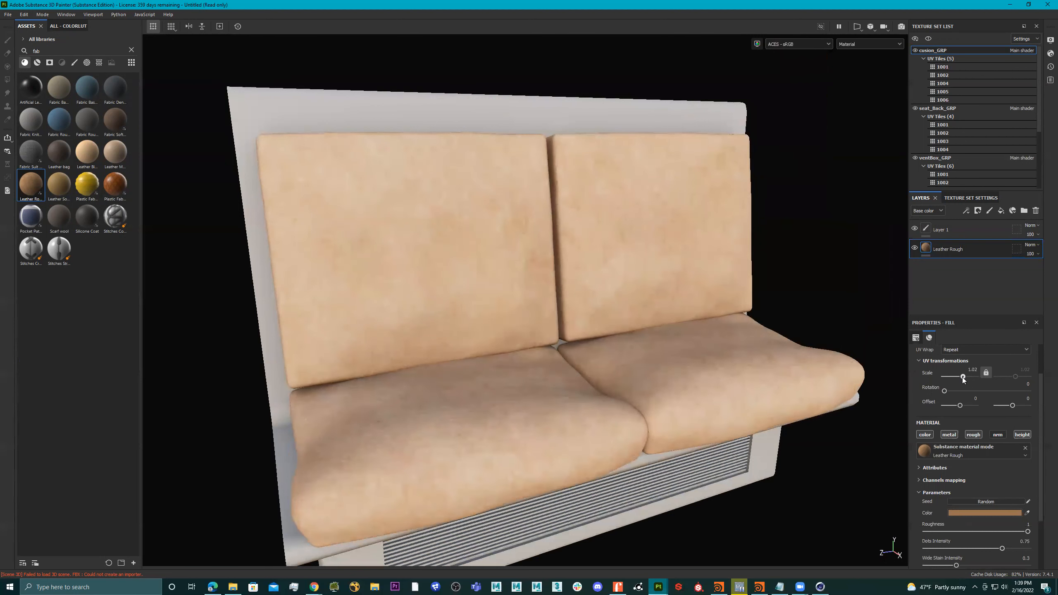
right_click_drag(408, 477, 870, 427, "alt")
right_click_drag(463, 454, 758, 435, "alt")
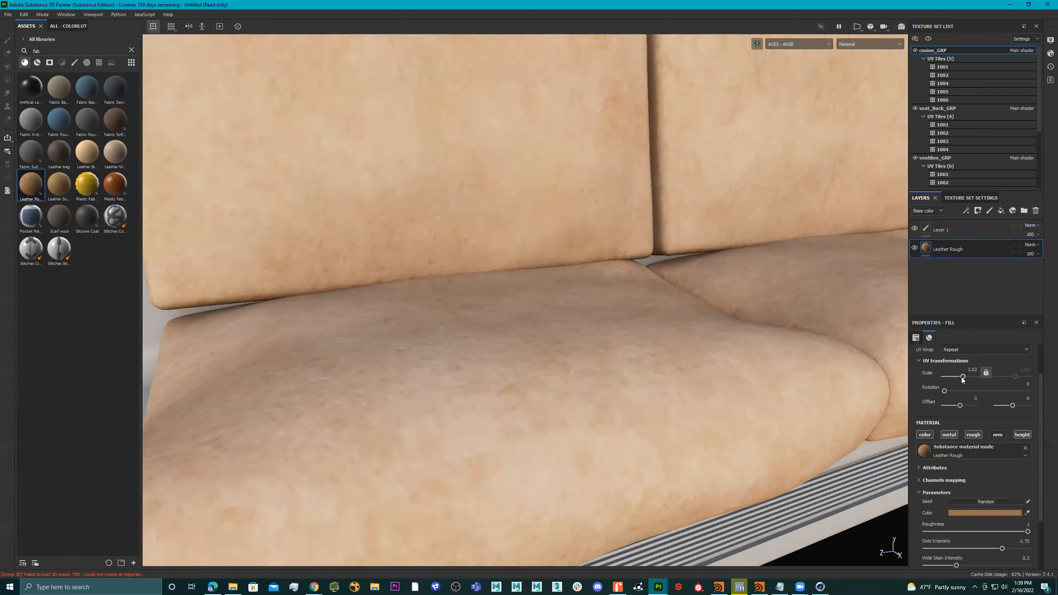
left_click_drag(969, 377, 965, 376)
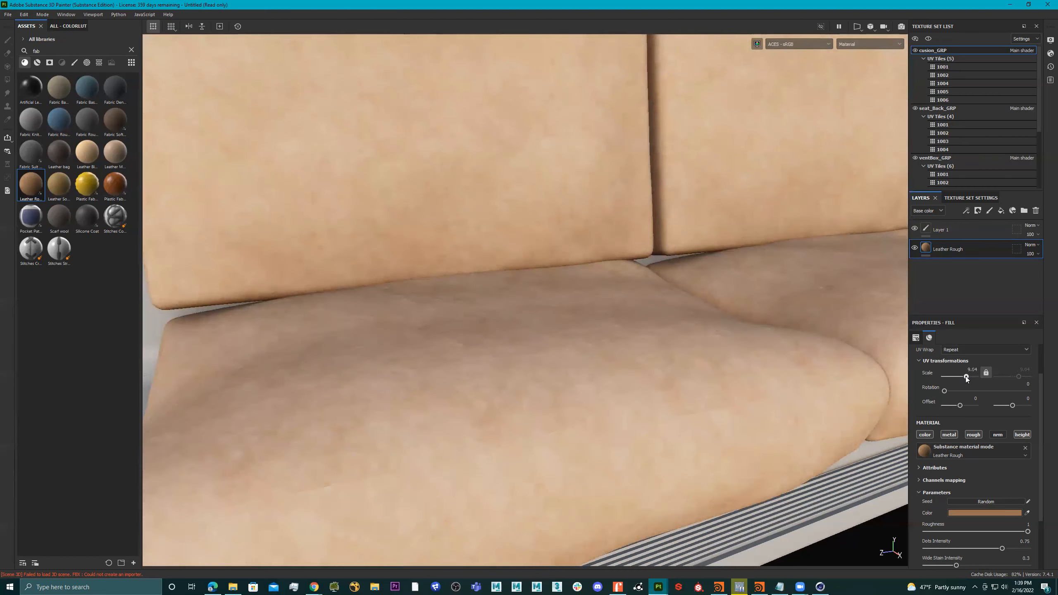
scroll(621, 373, "down", 7)
middle_click_drag(621, 356, 477, 369, "alt")
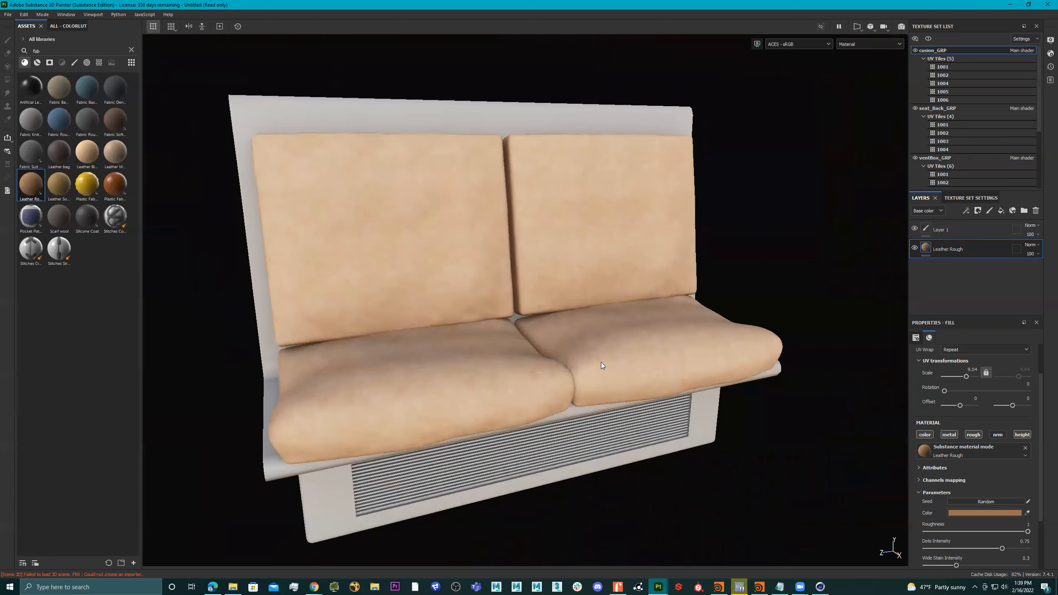
Change the Leather Rough color to a saturated orange-brown, hex A75E31
left_click(981, 512)
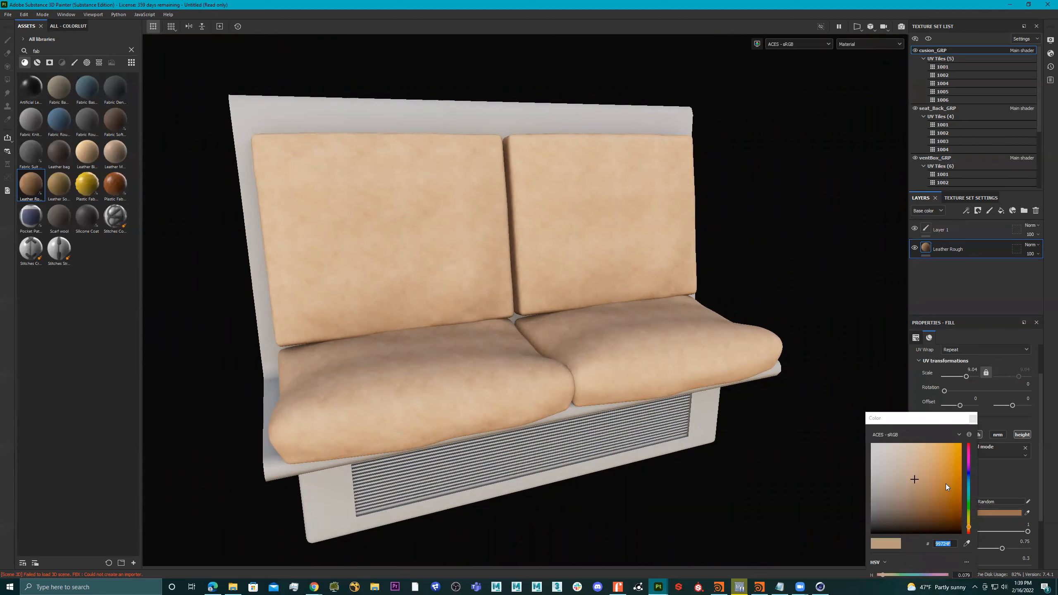
left_click(931, 482)
mouse_move(939, 484)
left_mouse_down()
mouse_move(943, 461)
mouse_move(918, 487)
mouse_move(934, 475)
left_mouse_up()
right_click_drag(655, 350, 546, 339, "alt")
left_click_drag(595, 330, 614, 297, "alt")
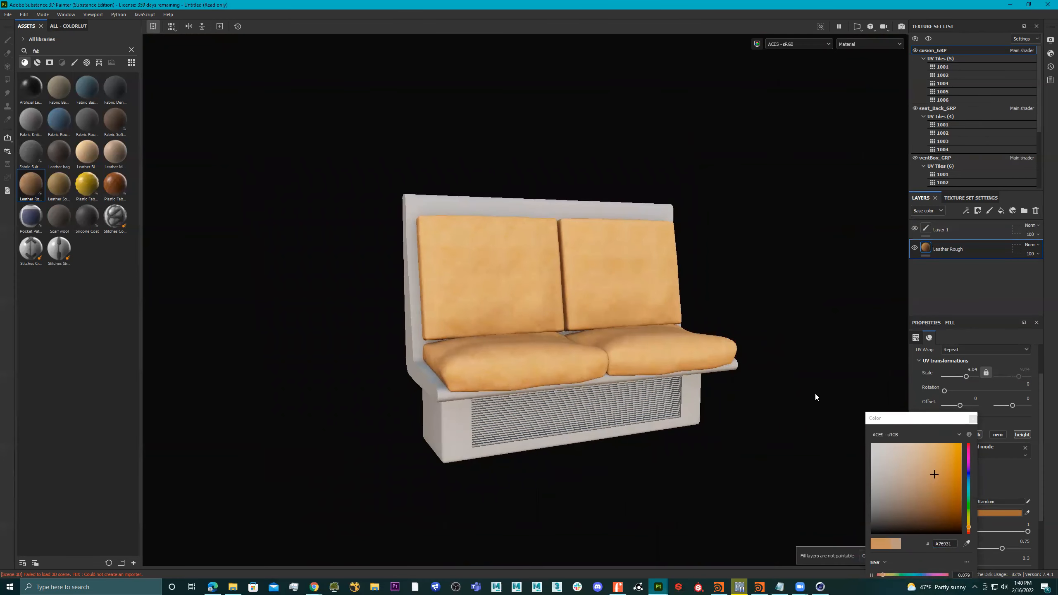
left_click_drag(970, 529, 970, 529)
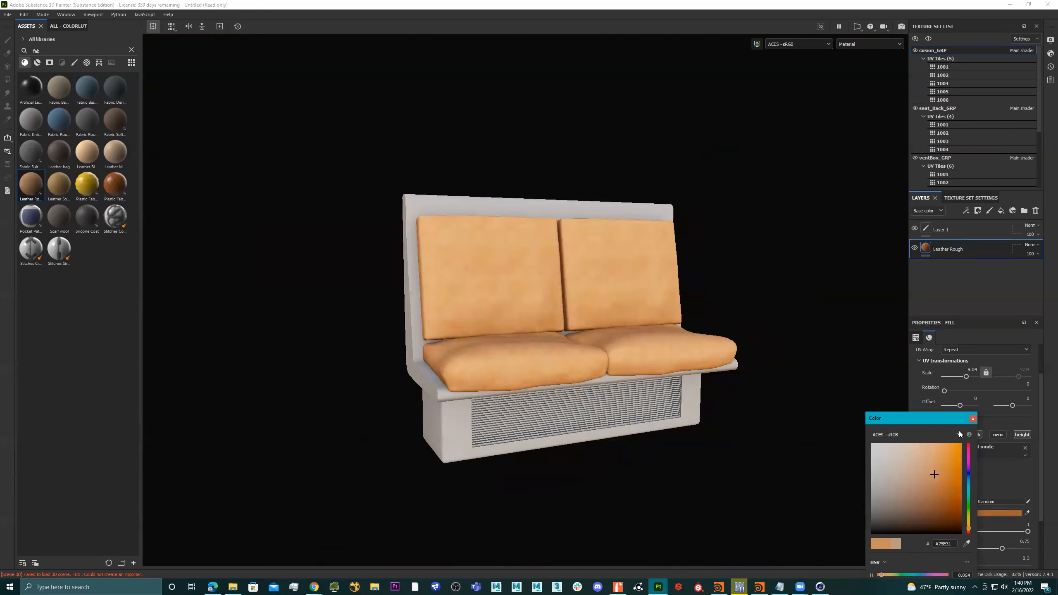
left_click(972, 420)
Try a lower roughness on the Leather Rough material while checking the cushions from several angles and with rotated lighting
left_click_drag(617, 345, 735, 423, "alt")
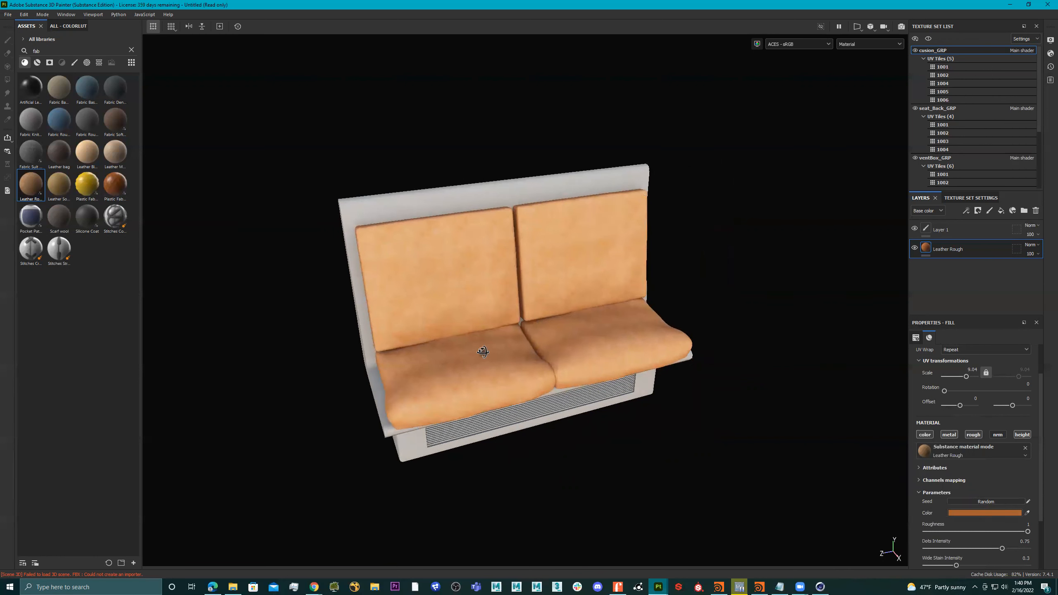
left_click_drag(482, 352, 463, 342, "alt")
right_click_drag(463, 342, 617, 346, "alt")
left_click_drag(616, 346, 559, 301, "alt")
mouse_move(565, 300)
right_mouse_down("shift")
mouse_move(680, 311)
mouse_move(558, 309)
mouse_move(574, 309)
right_mouse_up("shift")
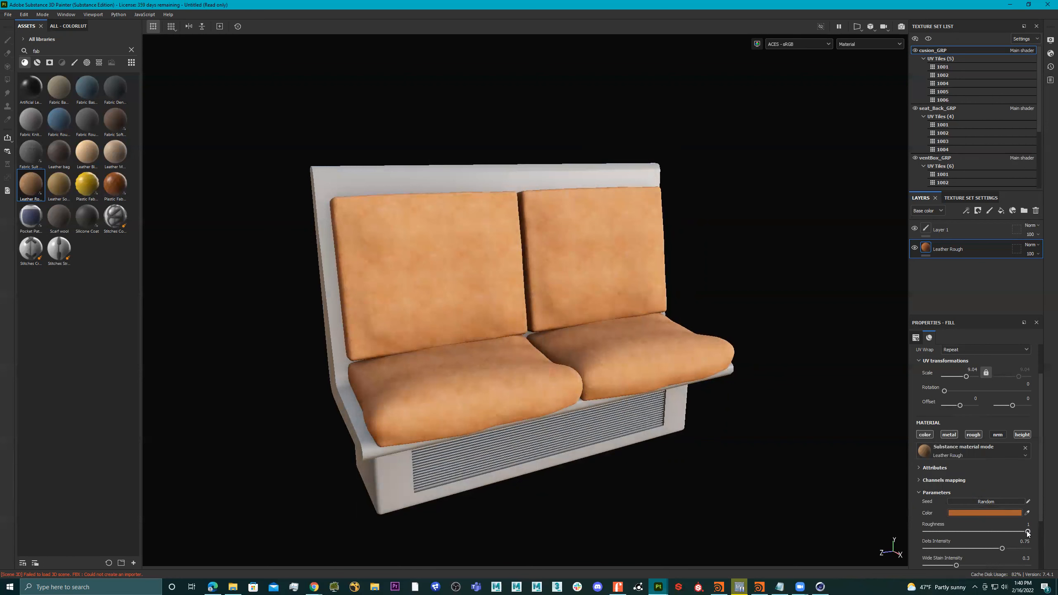
mouse_move(1002, 530)
left_mouse_down()
mouse_move(942, 526)
mouse_move(995, 526)
left_mouse_up()
left_click_drag(734, 391, 644, 331, "alt")
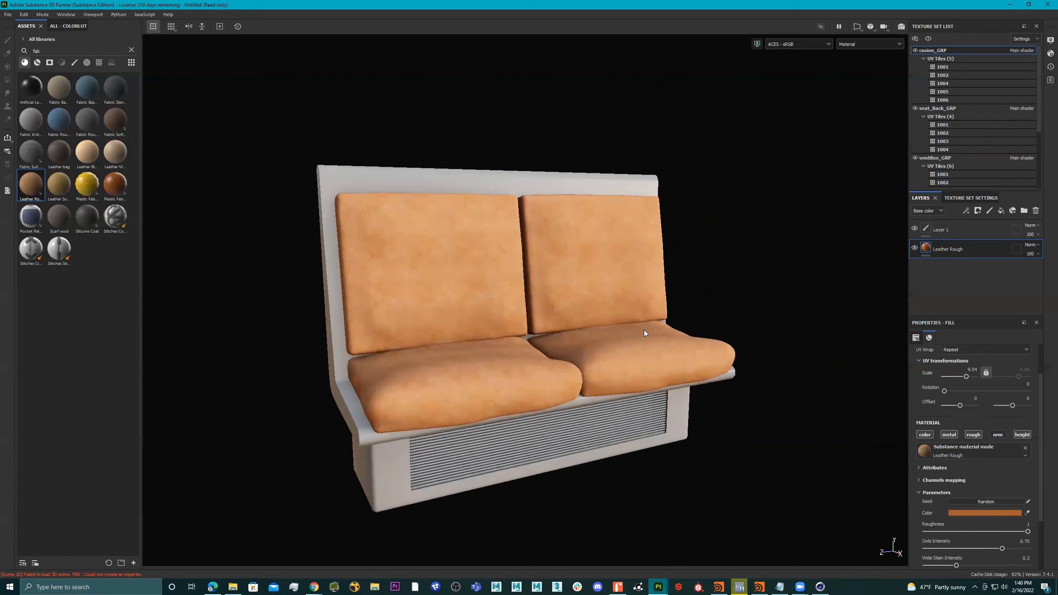
middle_click_drag(645, 331, 686, 333, "alt")
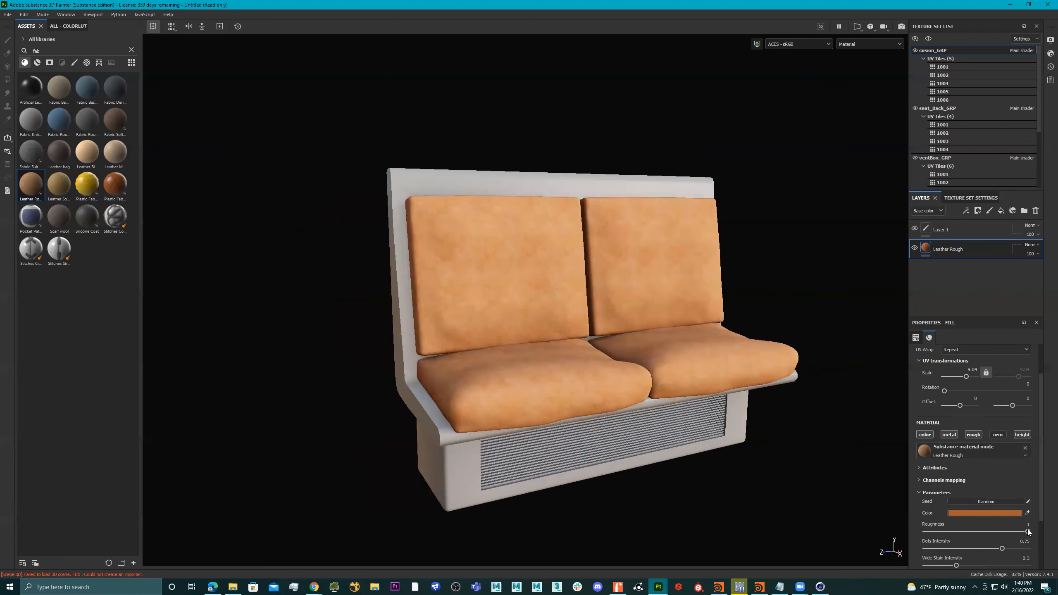
Set the Leather Rough roughness to 0.38 and rotate the environment lighting to check the cushions' highlights
mouse_move(978, 530)
left_mouse_down()
mouse_move(941, 530)
mouse_move(968, 531)
left_mouse_up()
left_click_drag(688, 344, 632, 313, "alt")
right_click_drag(633, 314, 732, 304, "shift")
left_click_drag(714, 307, 711, 285, "alt")
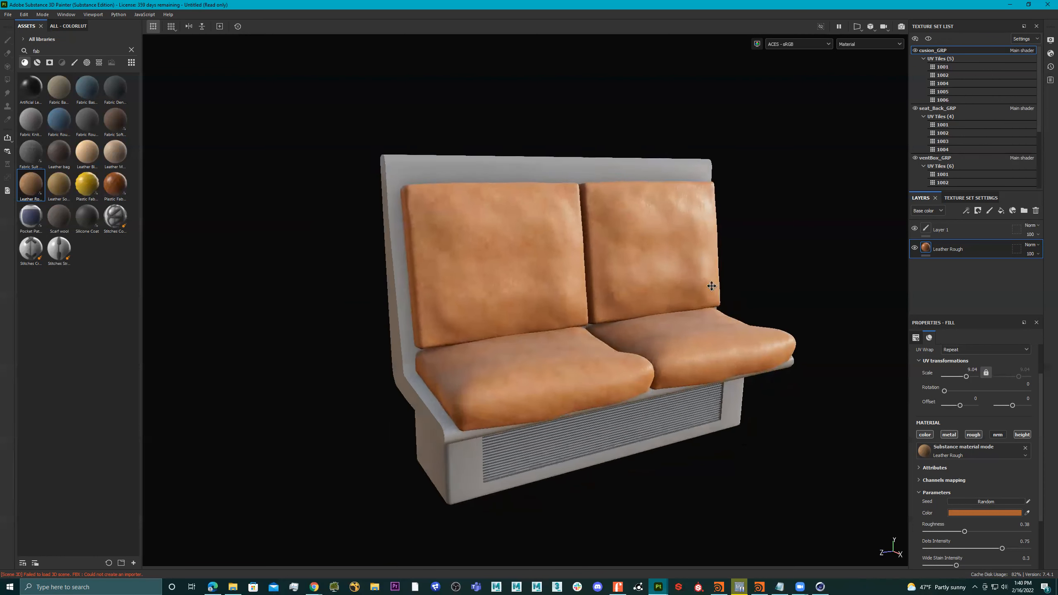
middle_click_drag(710, 286, 698, 255, "alt")
left_click_drag(844, 362, 842, 356, "alt")
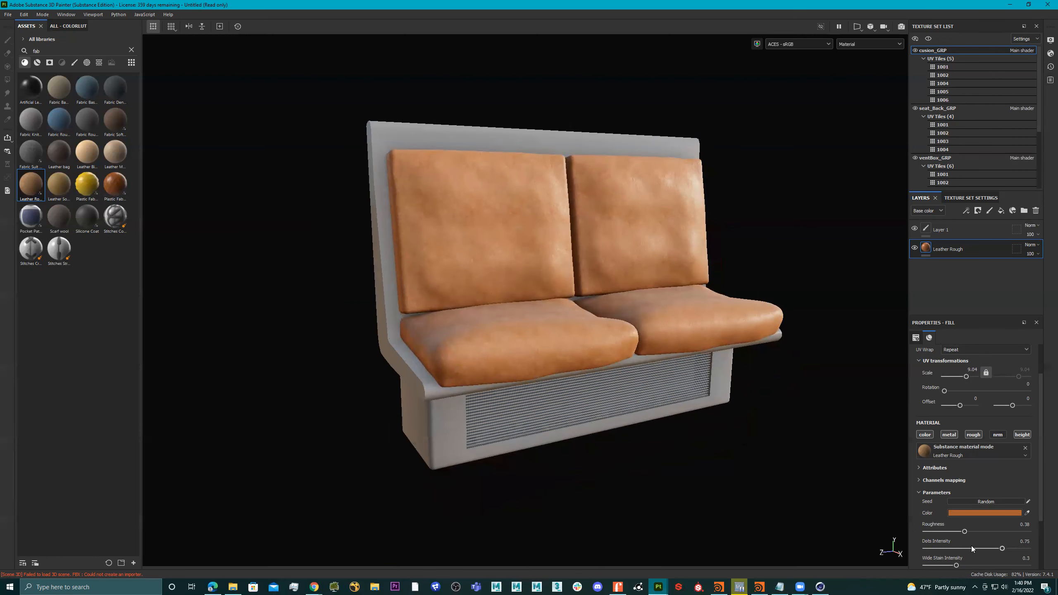
left_click_drag(578, 330, 595, 349, "alt")
middle_click_drag(595, 350, 574, 365, "alt")
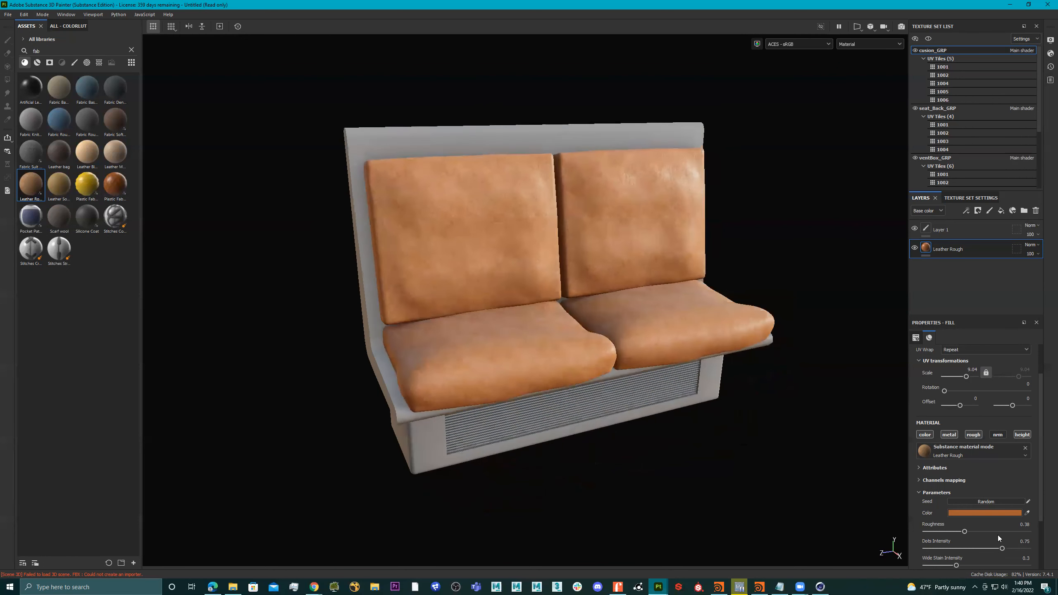
Set the Leather Rough dots intensity to 0.38 and its wide stain intensity to 0.31
left_click_drag(951, 549, 1045, 550)
left_click_drag(976, 559, 966, 559)
scroll(995, 554, "down", 3)
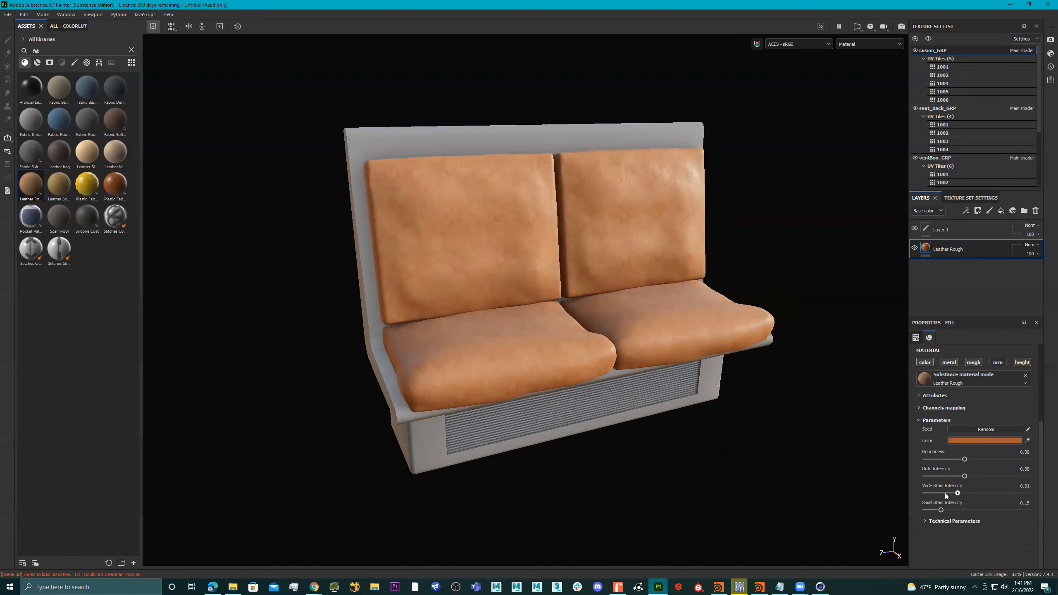
Set the Leather Rough wide stain intensity to 0.34 and its small stain intensity to 0.19
left_click_drag(955, 493, 936, 509)
left_click_drag(1001, 510, 966, 509)
left_click_drag(557, 312, 622, 316, "alt")
mouse_move(594, 304)
right_mouse_down("shift")
mouse_move(625, 305)
mouse_move(576, 308)
mouse_move(639, 307)
mouse_move(592, 304)
right_mouse_up("shift")
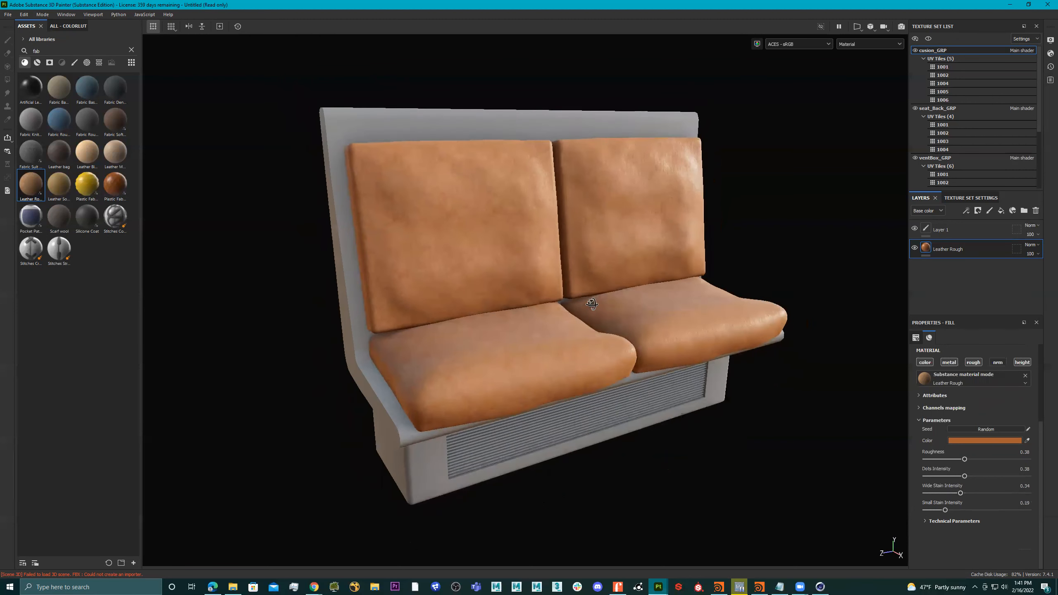
left_click_drag(591, 304, 632, 295, "alt")
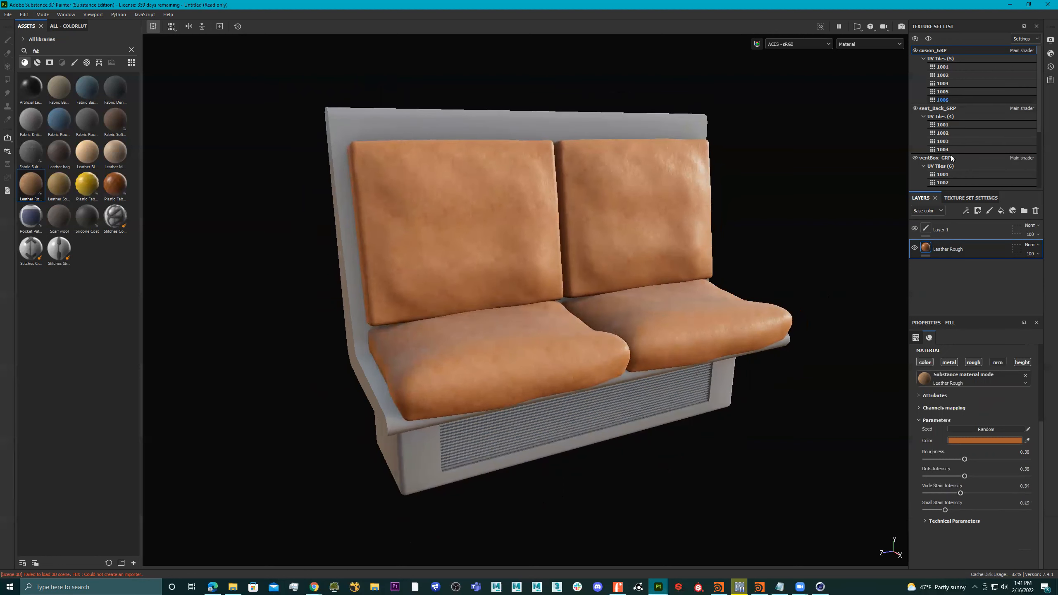
left_click_drag(542, 270, 603, 260, "alt")
Select Layer 1 for painting and try a few default brush strokes on the left backrest cushion
left_click(928, 230)
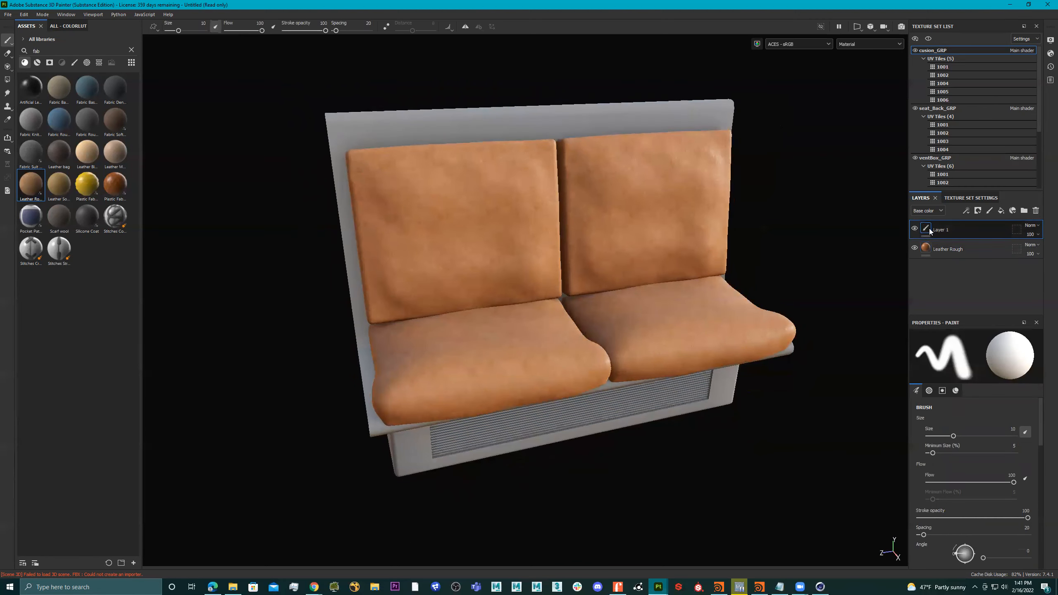
left_click_drag(472, 196, 512, 249)
left_click_drag(511, 203, 462, 266)
key("ctrl+z")
key("ctrl+z")
mouse_move(426, 209)
left_mouse_down("alt")
mouse_move(413, 209)
mouse_move(467, 203)
left_mouse_up("alt")
right_click_drag(468, 204, 623, 211, "alt")
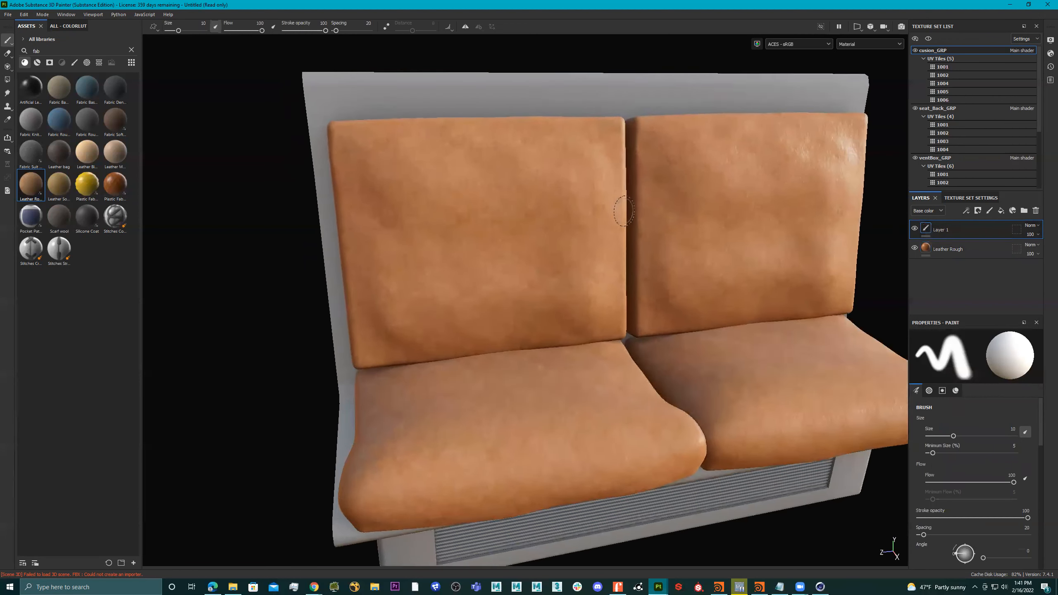
left_click_drag(624, 211, 583, 210, "alt")
Try thin strokes with a 0.18 brush size on the backrest cushions, then undo them all
left_click_drag(178, 30, 167, 28)
mouse_move(395, 185)
left_mouse_down("alt")
mouse_move(384, 179)
mouse_move(413, 188)
mouse_move(402, 196)
mouse_move(389, 165)
left_mouse_up("alt")
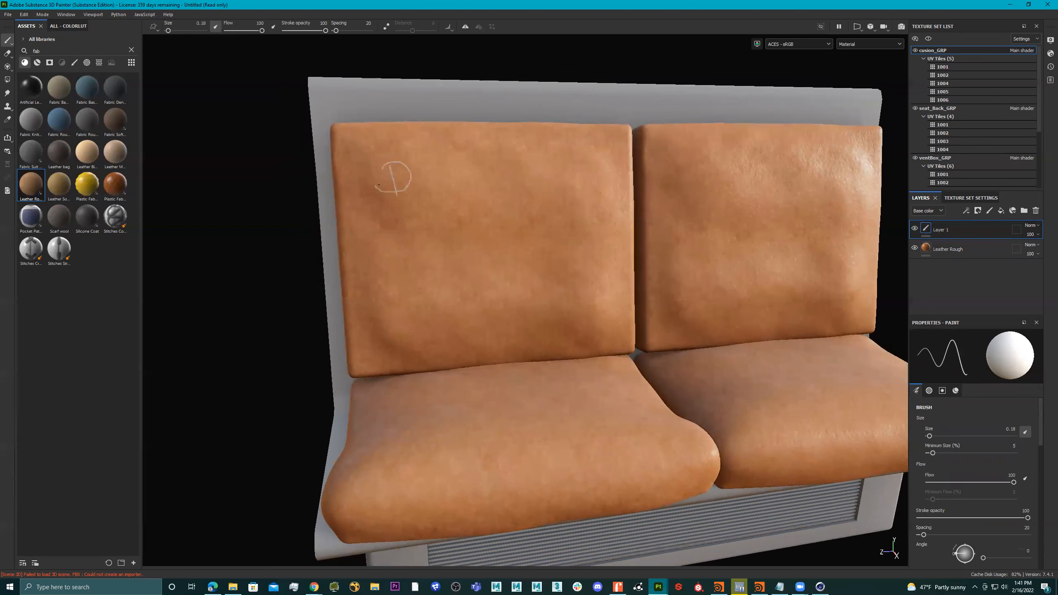
mouse_move(440, 215)
left_mouse_down()
mouse_move(450, 203)
mouse_move(471, 226)
left_mouse_up()
left_click_drag(548, 203, 643, 225)
key("ctrl+z")
key("ctrl+z")
key("ctrl+z")
key("ctrl+z")
key("ctrl+z")
key("ctrl+z")
key("ctrl+z")
mouse_move(472, 241)
left_mouse_down("alt")
mouse_move(508, 239)
mouse_move(495, 240)
left_mouse_up("alt")
right_click_drag(495, 239, 522, 234, "alt")
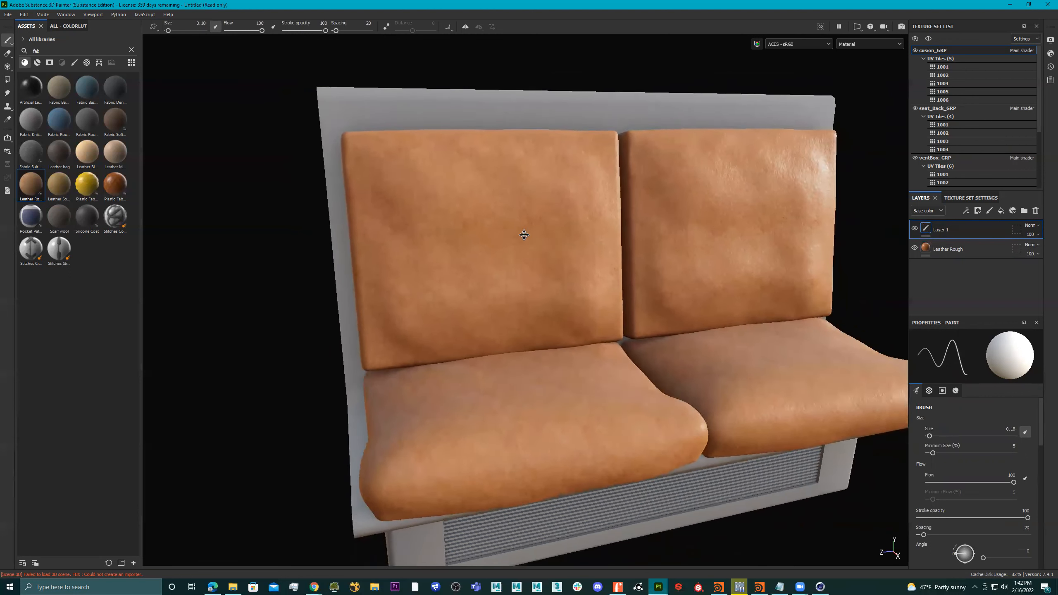
middle_click_drag(522, 234, 500, 221, "alt")
Set the paint brush's base color to a dark red, hex 3E0A0A
scroll(984, 453, "down", 10)
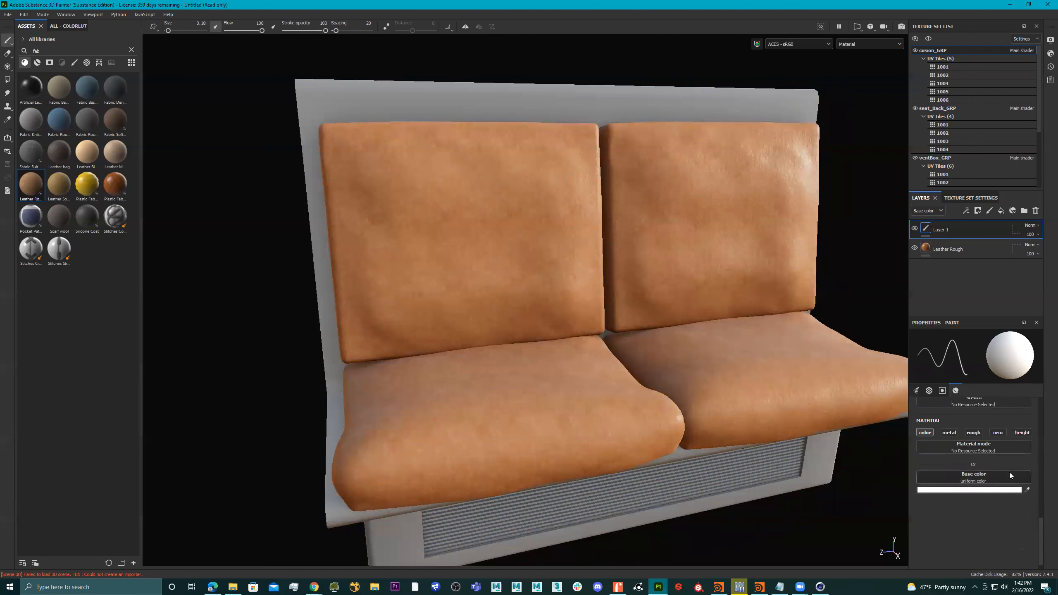
left_click(992, 490)
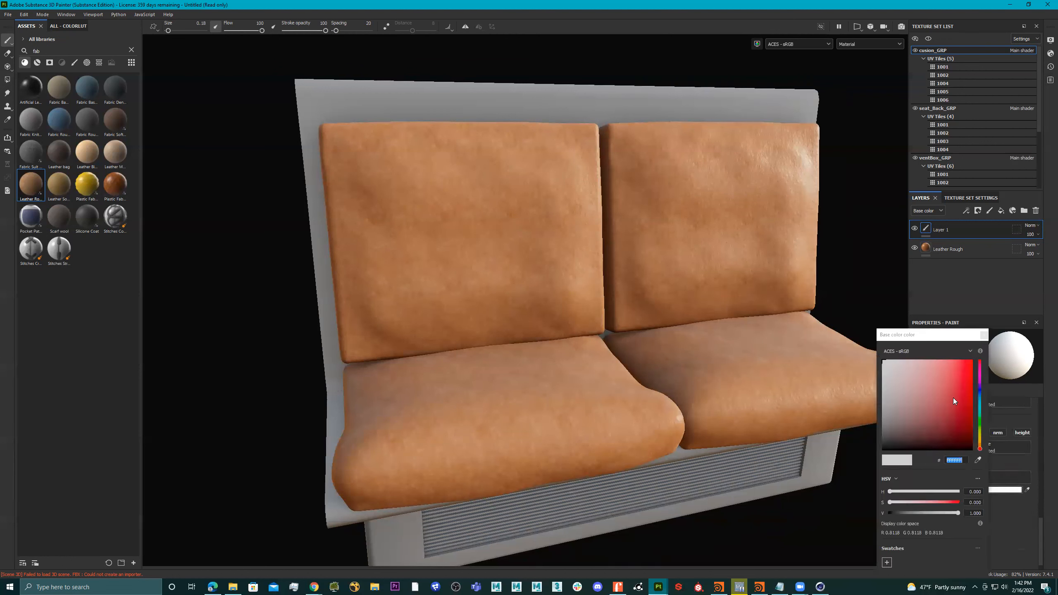
left_click(957, 427)
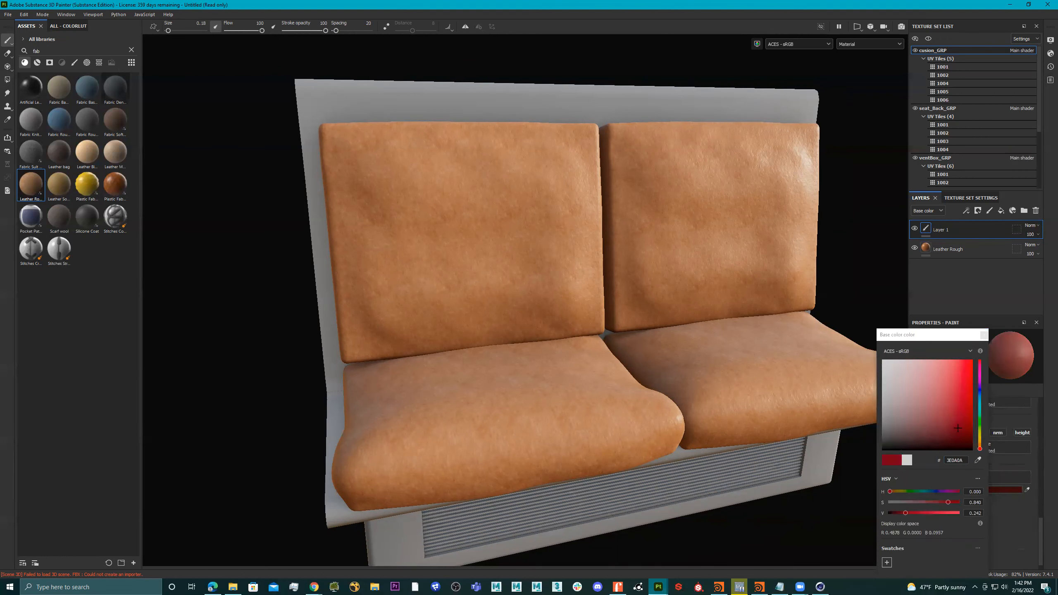
left_click(984, 336)
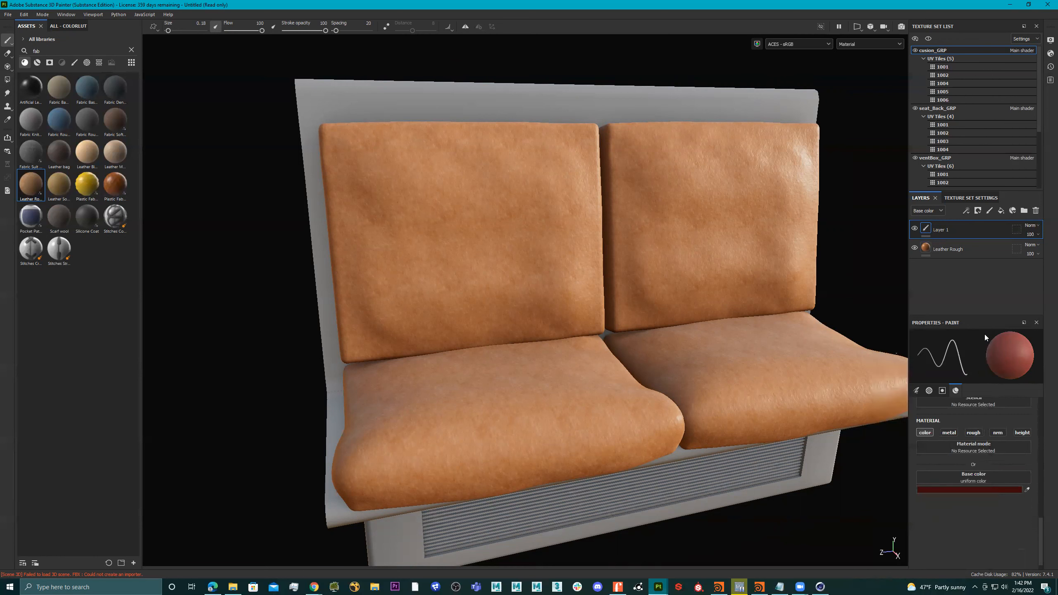
scroll(1017, 477, "up", 4)
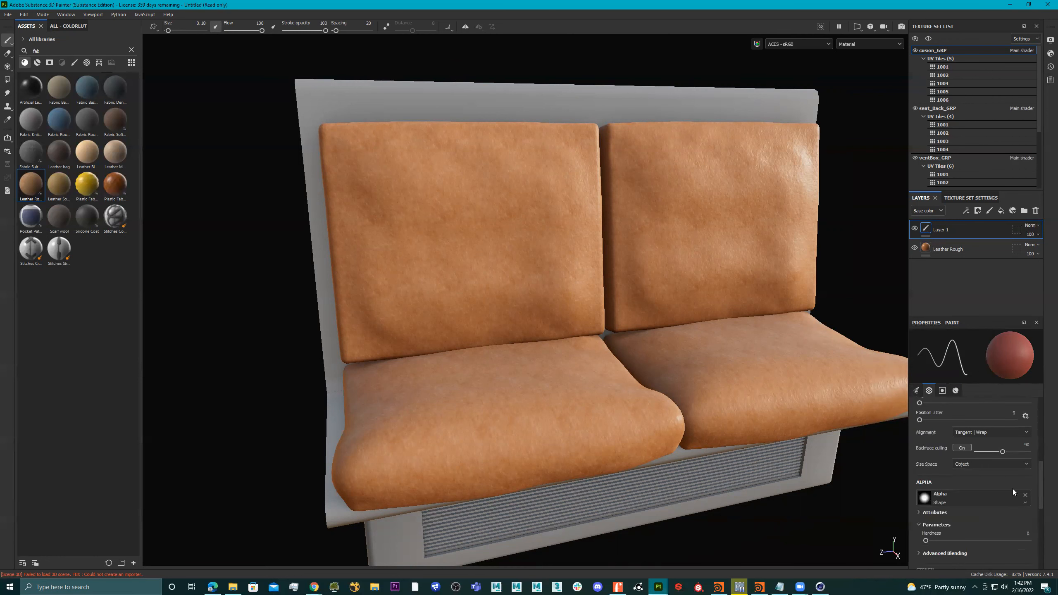
Clear the asset search, show only brushes, and choose a textured charcoal brush
left_click(130, 50)
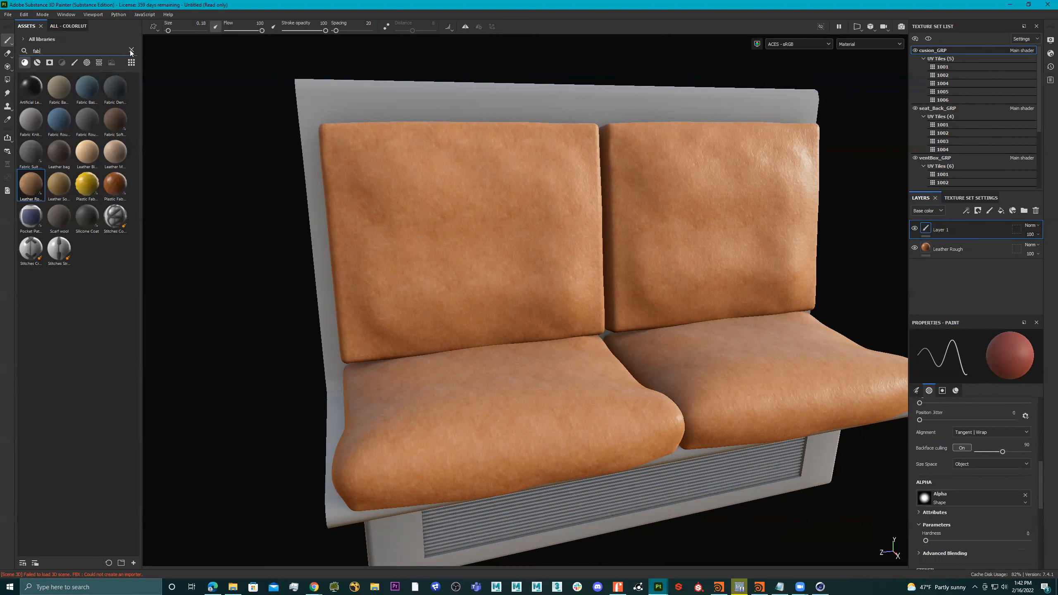
left_click(74, 62)
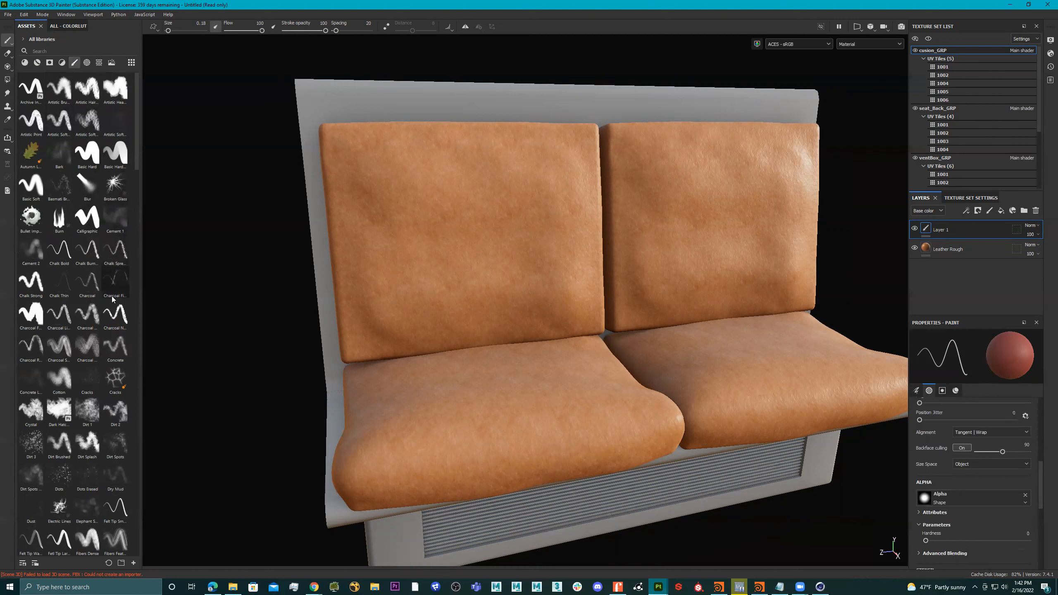
left_click(88, 315)
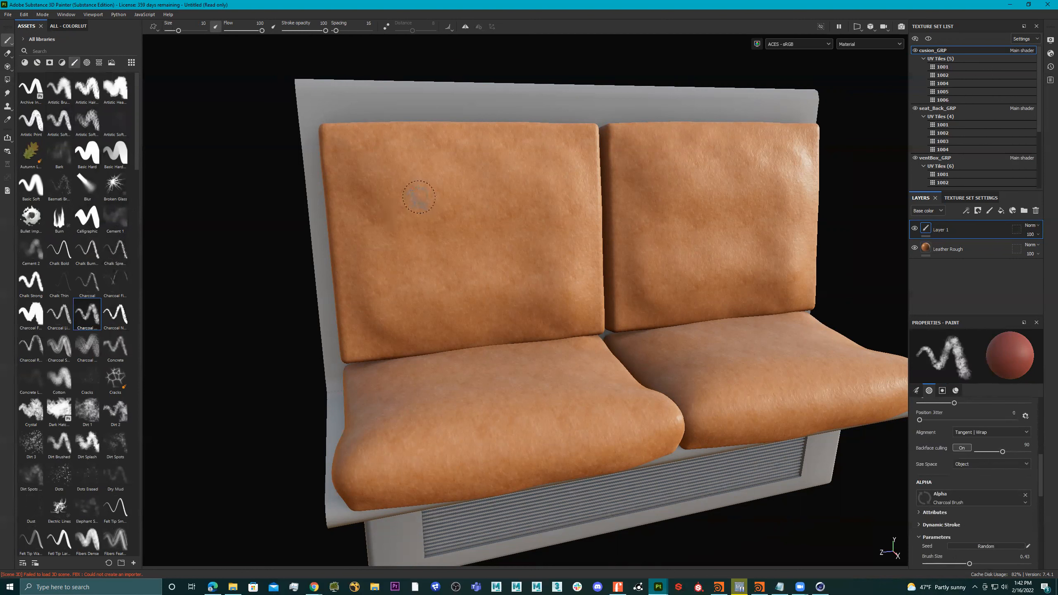
Try full-opacity charcoal strokes on the left backrest cushion and undo them
mouse_move(389, 211)
left_mouse_down()
mouse_move(393, 255)
mouse_move(424, 203)
mouse_move(461, 173)
mouse_move(486, 252)
mouse_move(526, 211)
mouse_move(552, 240)
mouse_move(560, 235)
left_mouse_up()
mouse_move(523, 180)
left_mouse_down()
mouse_move(567, 199)
mouse_move(583, 244)
mouse_move(519, 232)
mouse_move(447, 190)
left_mouse_up()
key("ctrl+z")
key("ctrl+z")
key("ctrl+z")
key("ctrl+z")
scroll(569, 237, "down", 2)
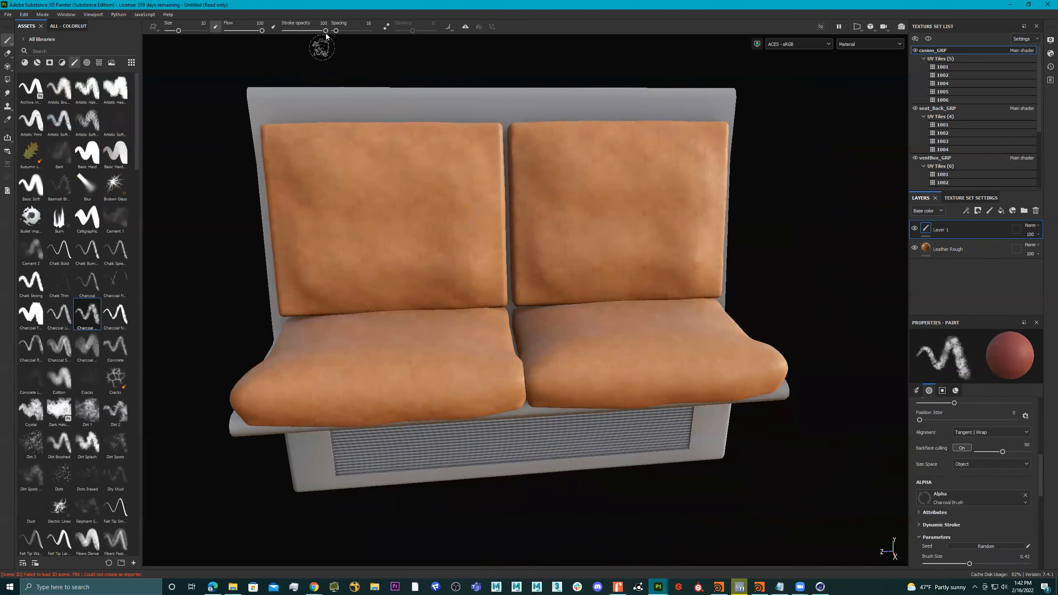
Set the stroke opacity to 26 and paint faint dark red staining along the left backrest cushion's inner and upper edges
left_click(295, 31)
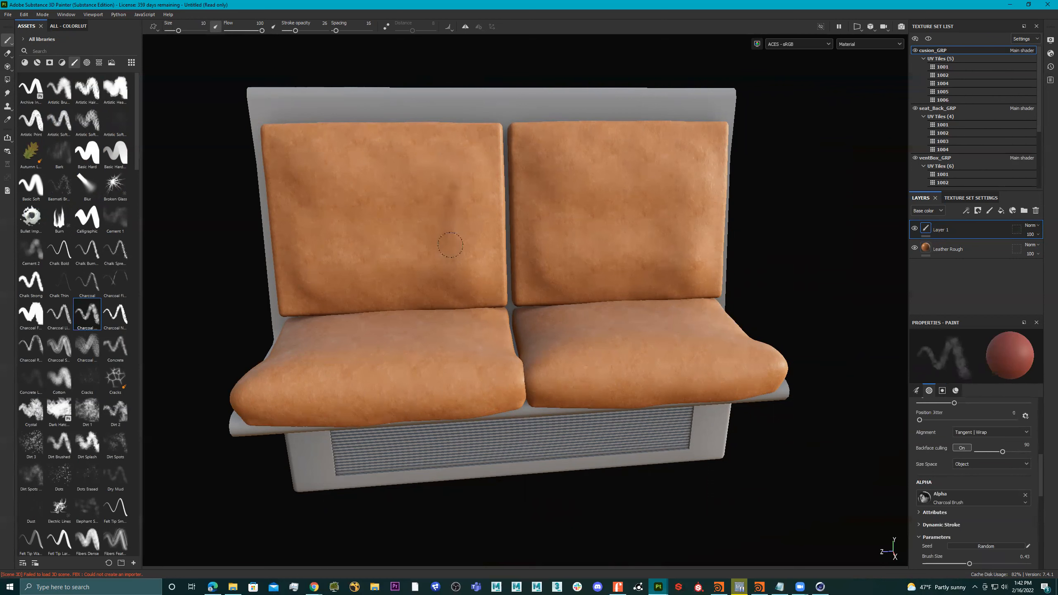
middle_click_drag(420, 189, 402, 182, "alt")
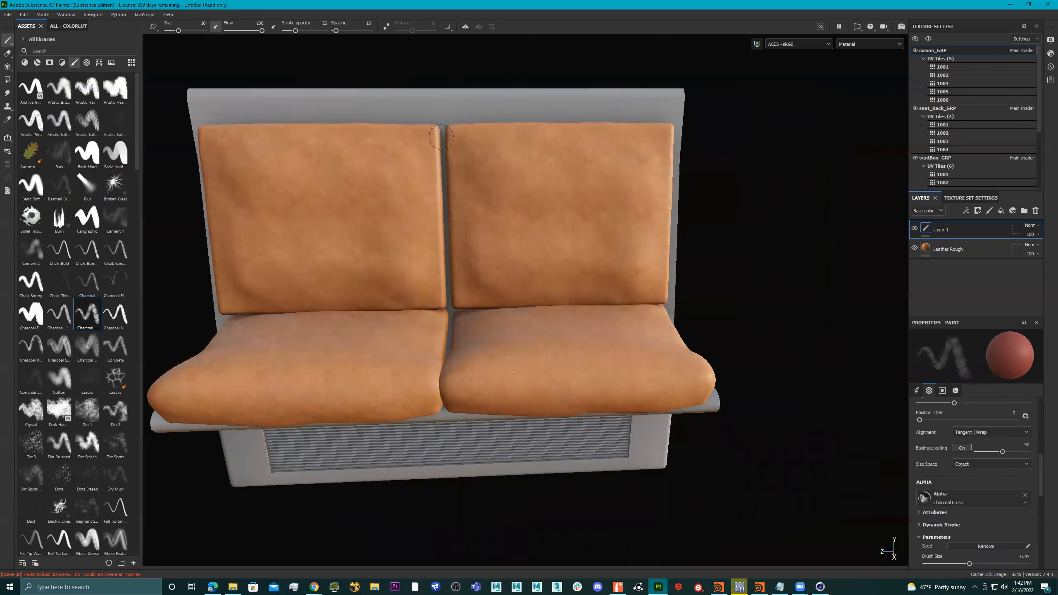
mouse_move(437, 185)
left_mouse_down()
mouse_move(427, 262)
mouse_move(437, 386)
mouse_move(436, 371)
left_mouse_up()
left_click_drag(469, 274, 472, 255, "alt")
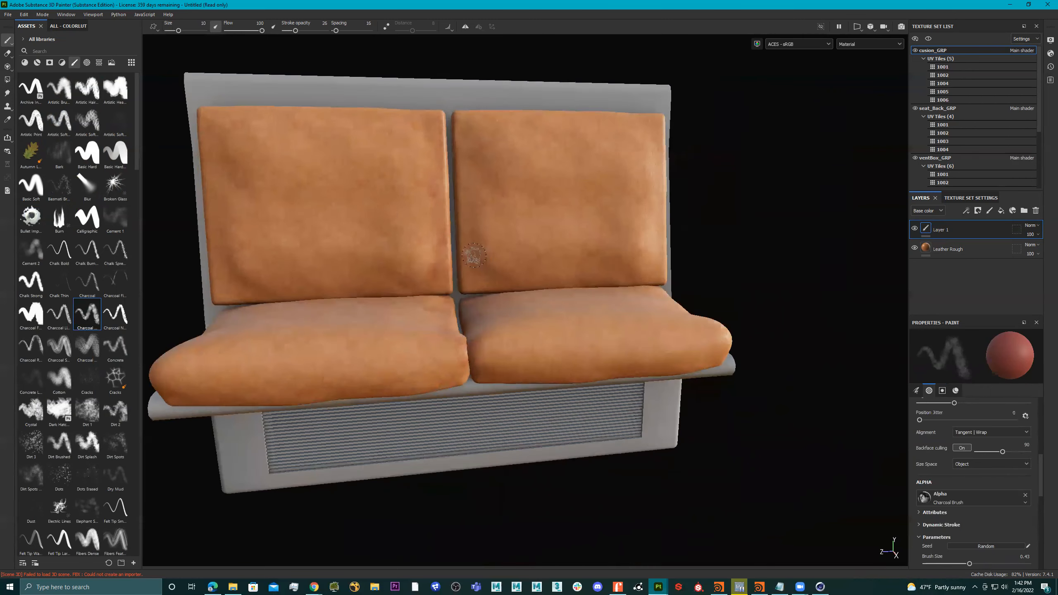
mouse_move(407, 139)
left_mouse_down()
mouse_move(262, 118)
mouse_move(316, 112)
left_mouse_up()
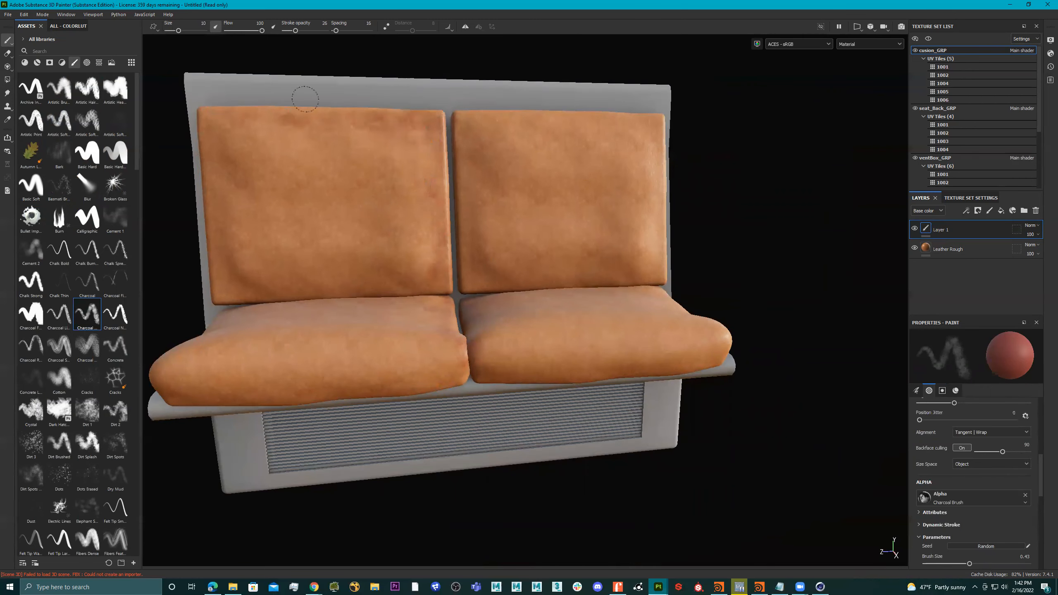
Enlarge the charcoal brush to about 37.6 and stain the edges of the left backrest and left seat cushions
mouse_move(192, 36)
left_mouse_down("alt")
mouse_move(192, 46)
mouse_move(189, 30)
left_mouse_up("alt")
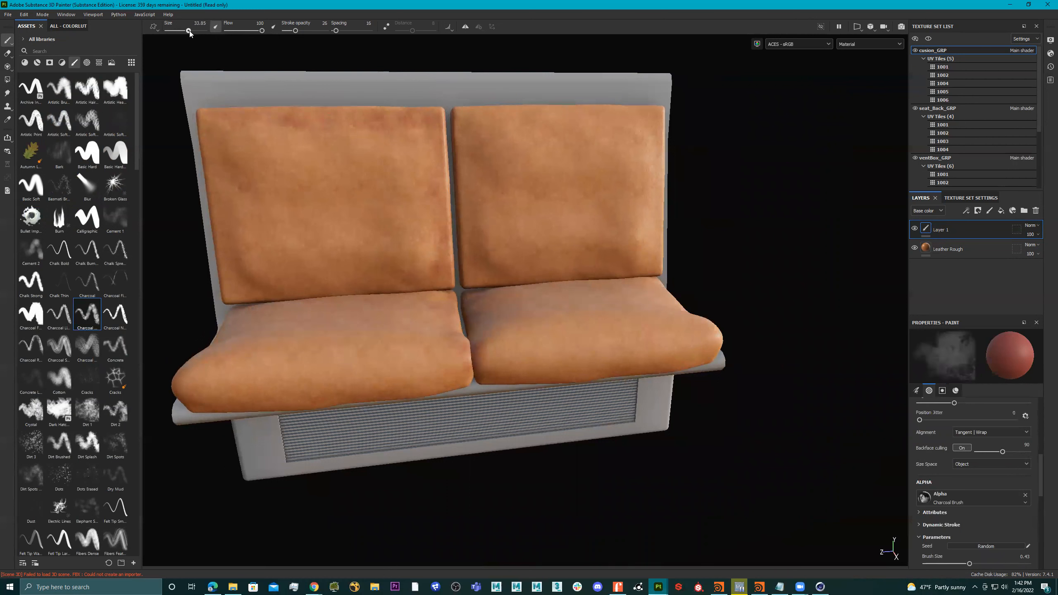
mouse_move(375, 113)
left_mouse_down("alt")
mouse_move(384, 110)
mouse_move(225, 116)
mouse_move(204, 270)
left_mouse_up("alt")
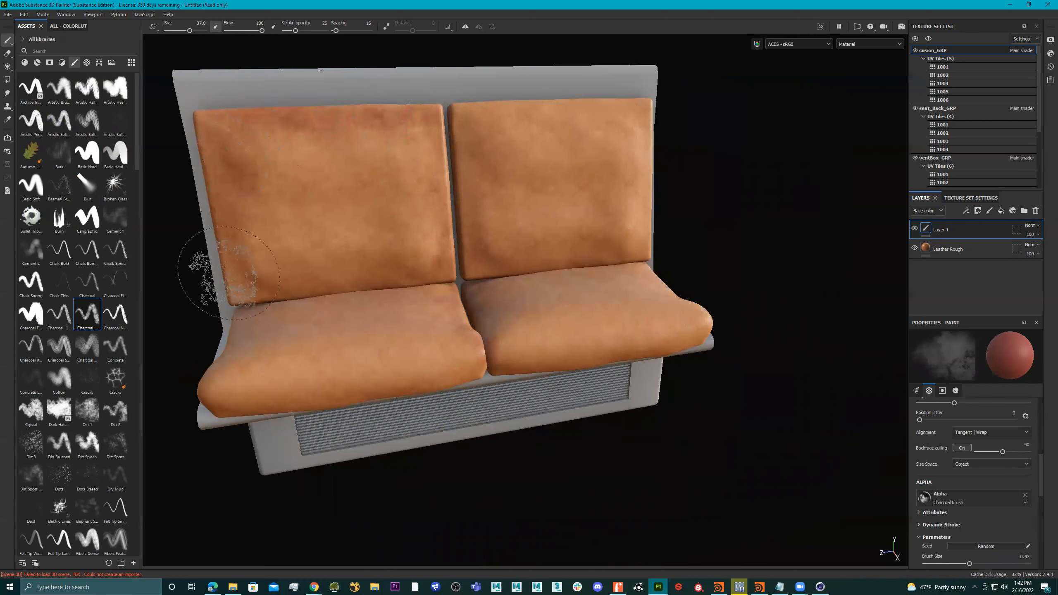
left_click_drag(303, 364, 323, 398, "alt")
middle_click_drag(273, 323, 402, 279, "alt")
mouse_move(401, 280)
left_mouse_down()
mouse_move(330, 288)
mouse_move(412, 333)
left_mouse_up()
left_click_drag(553, 265, 462, 220, "alt")
mouse_move(431, 210)
left_mouse_down()
mouse_move(473, 207)
mouse_move(414, 205)
left_mouse_up()
Paint dark red staining around the edges of the right backrest and seat cushions and along the gap between the seats
middle_click_drag(496, 248, 329, 310, "alt")
left_click_drag(456, 242, 600, 221)
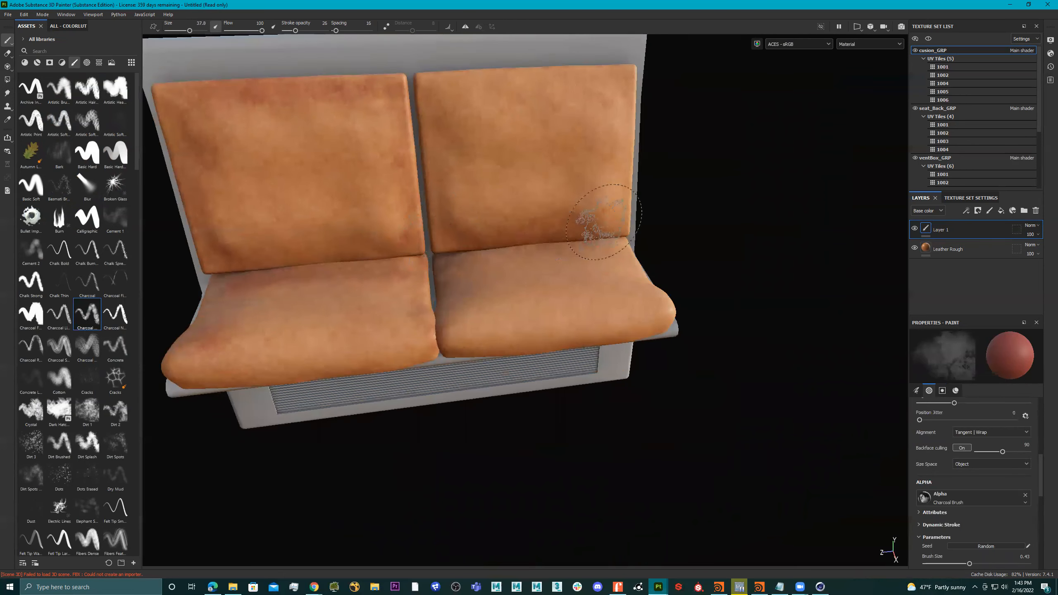
middle_click_drag(629, 215, 560, 251, "alt")
scroll(558, 251, "up", 1)
mouse_move(542, 120)
left_mouse_down()
mouse_move(349, 109)
mouse_move(466, 106)
mouse_move(414, 103)
mouse_move(510, 169)
mouse_move(552, 310)
mouse_move(605, 378)
mouse_move(504, 395)
left_mouse_up()
left_click_drag(385, 370, 429, 359, "alt")
middle_click_drag(428, 359, 524, 288, "alt")
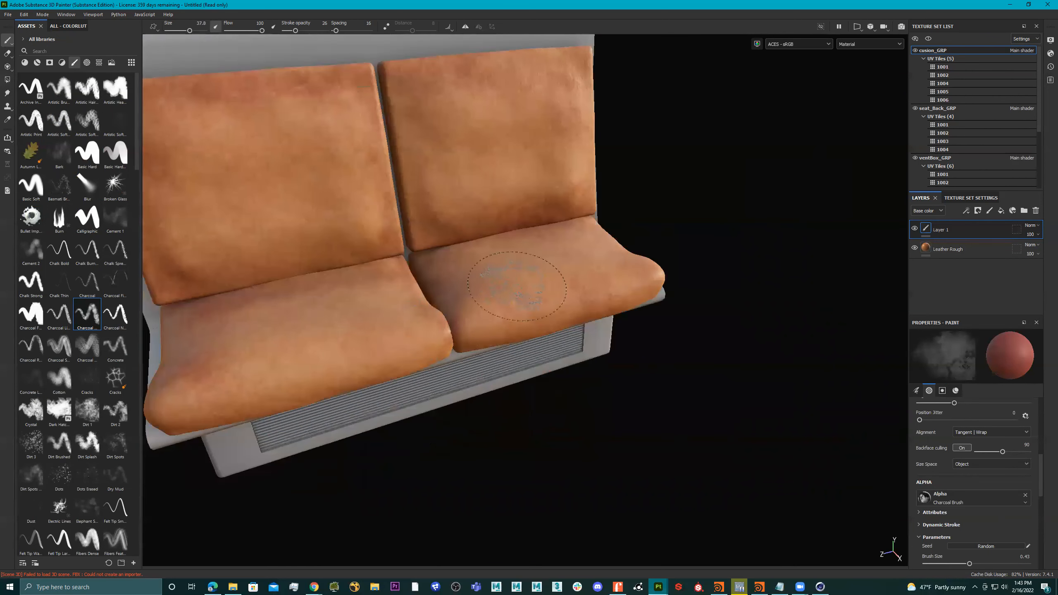
left_click_drag(434, 295, 439, 358)
left_click_drag(432, 269, 361, 262, "alt")
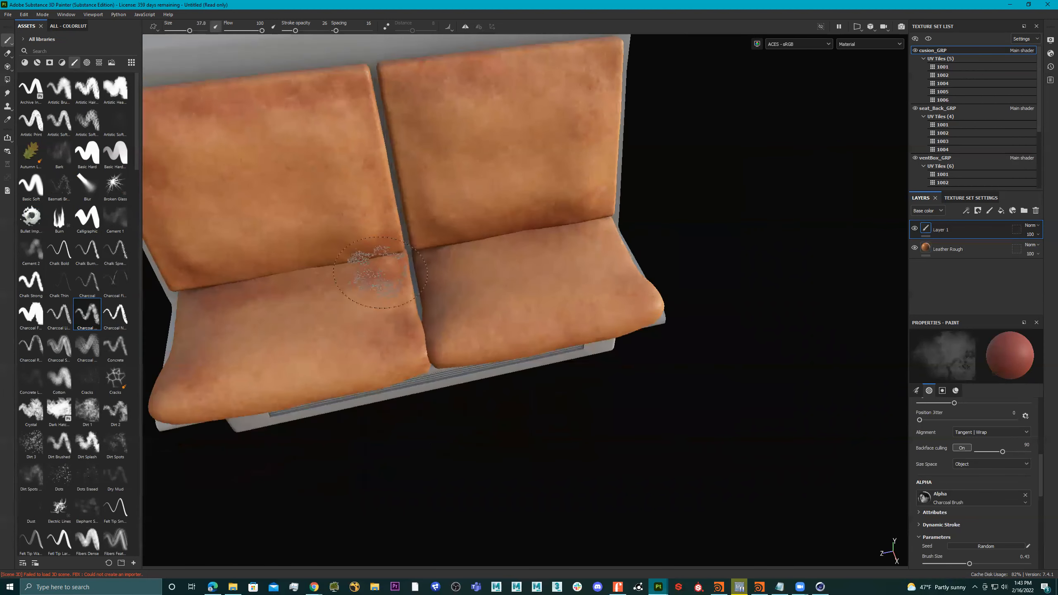
Build up the staining on the cushions' front edges and across all four cushions from several angles
middle_click_drag(366, 258, 462, 252, "alt")
mouse_move(576, 380)
left_mouse_down("alt")
mouse_move(510, 216)
mouse_move(329, 358)
left_mouse_up("alt")
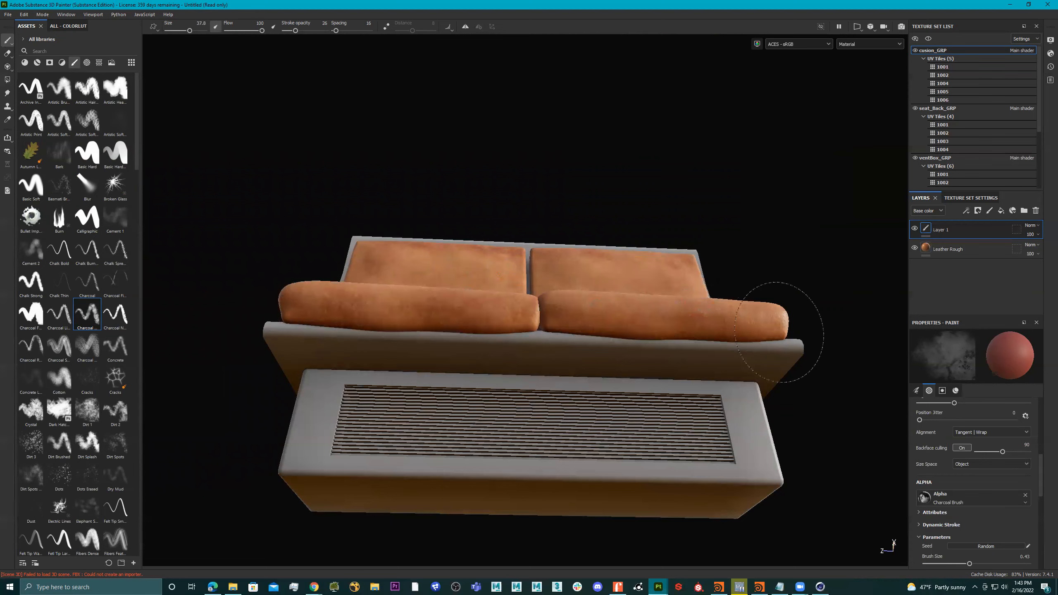
mouse_move(689, 339)
left_mouse_down("alt")
mouse_move(460, 378)
mouse_move(441, 441)
mouse_move(243, 255)
left_mouse_up("alt")
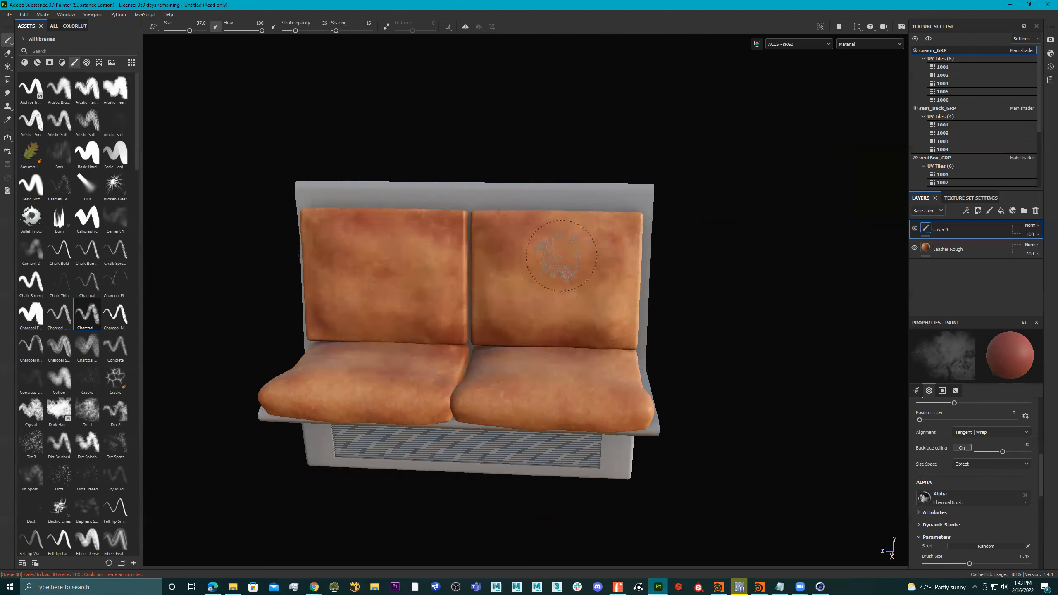
left_click_drag(447, 254, 673, 188, "alt")
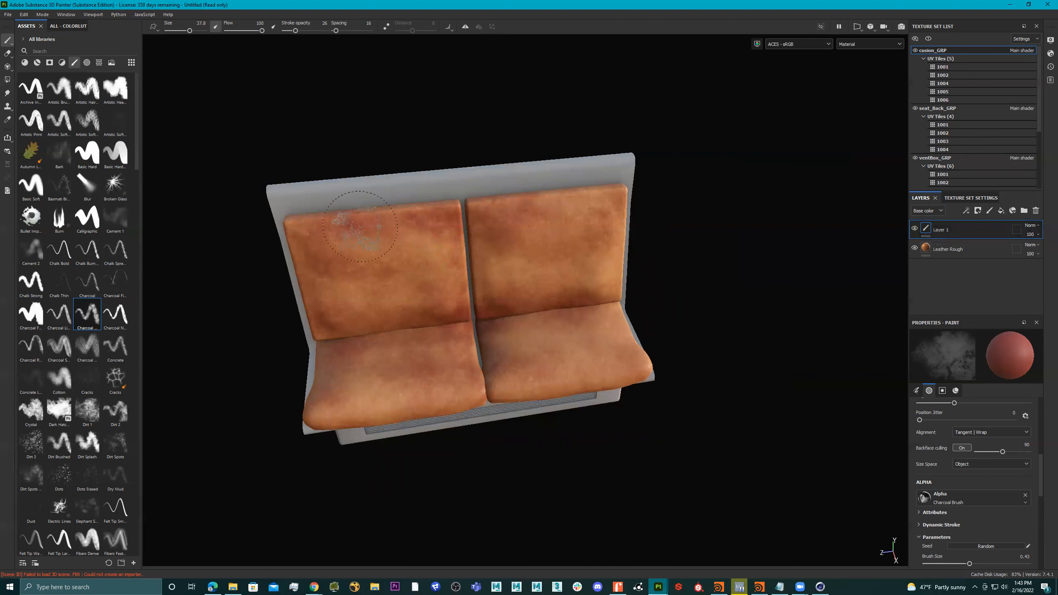
Close the general asset browser, leaving the color LUT one, and switch to the Eraser for Layer 1
left_click(26, 62)
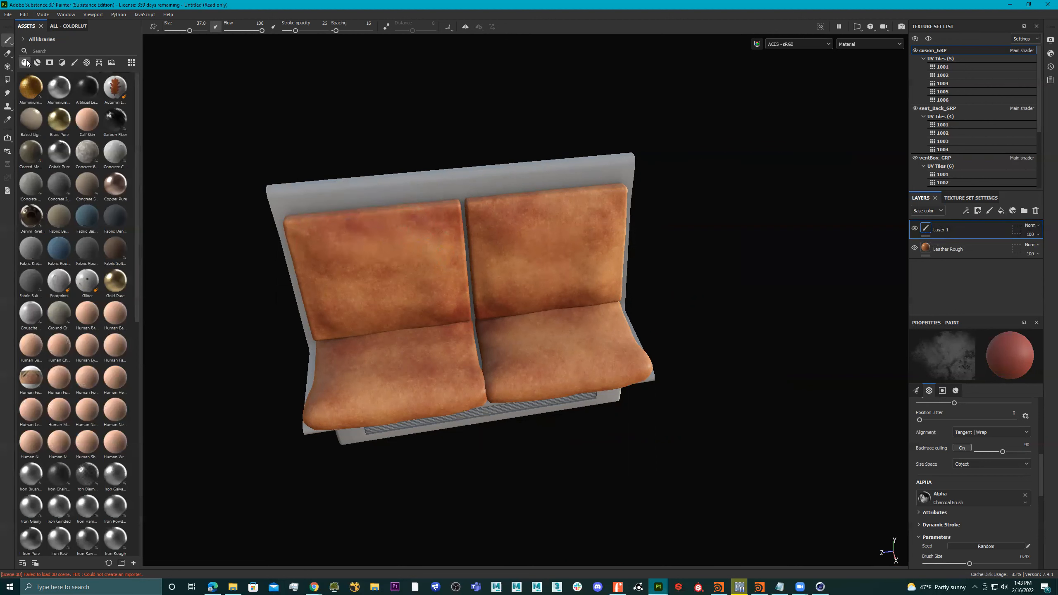
left_click(41, 26)
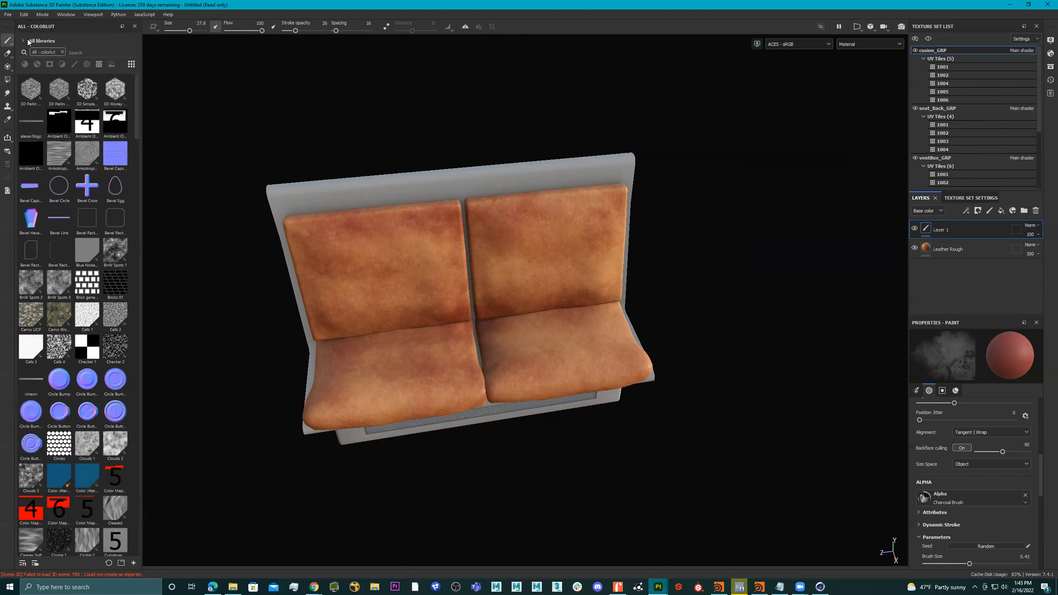
left_click(8, 54)
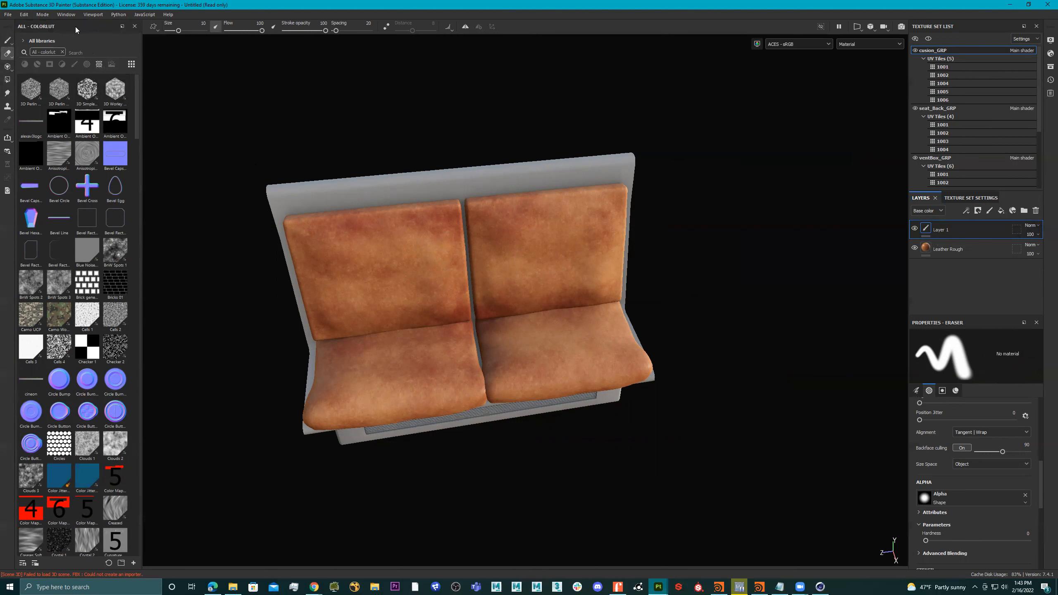
left_click(25, 40)
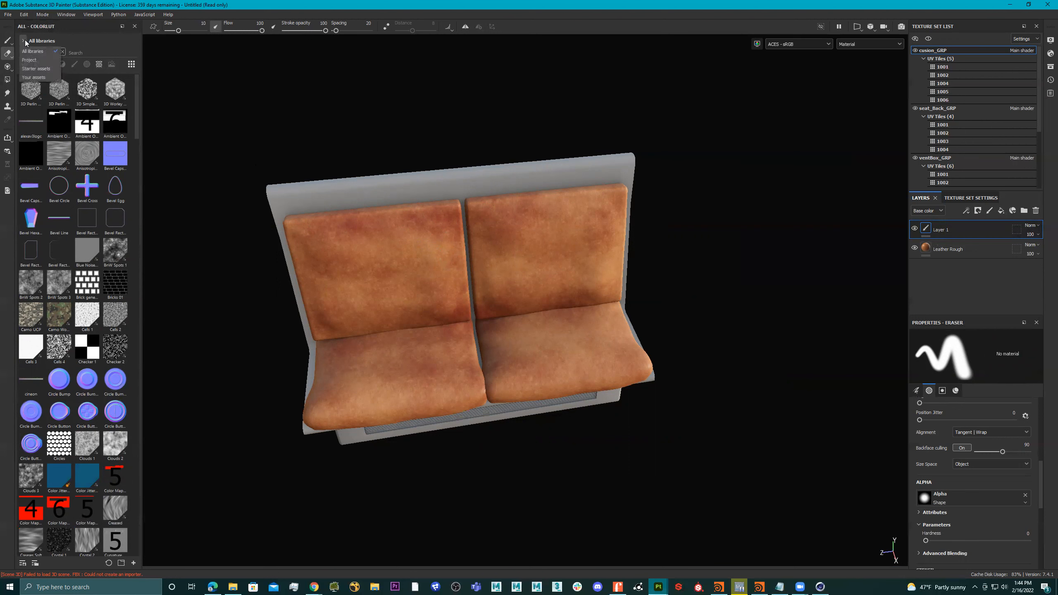
left_click(67, 33)
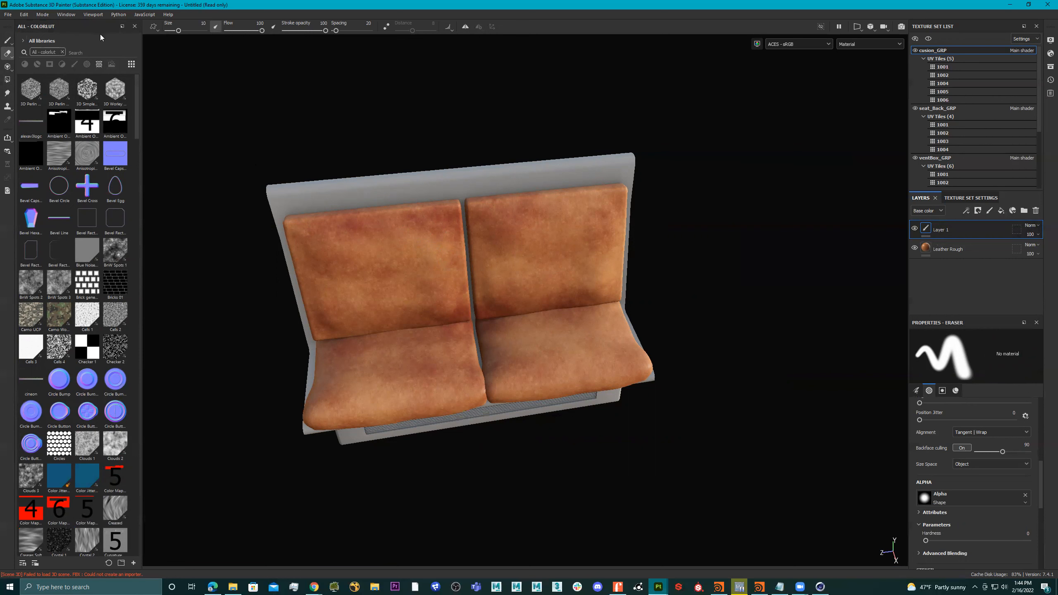
Remove the color LUT filter, show only brushes, and choose the Crystal brush for the Eraser
left_click(62, 52)
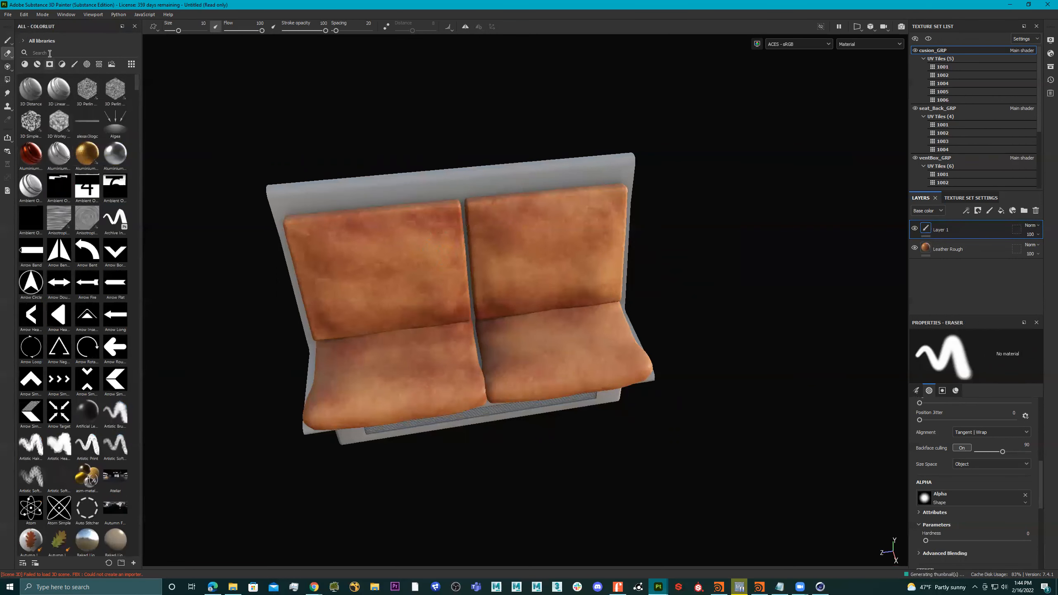
left_click(74, 64)
left_click(75, 64)
left_click(74, 64)
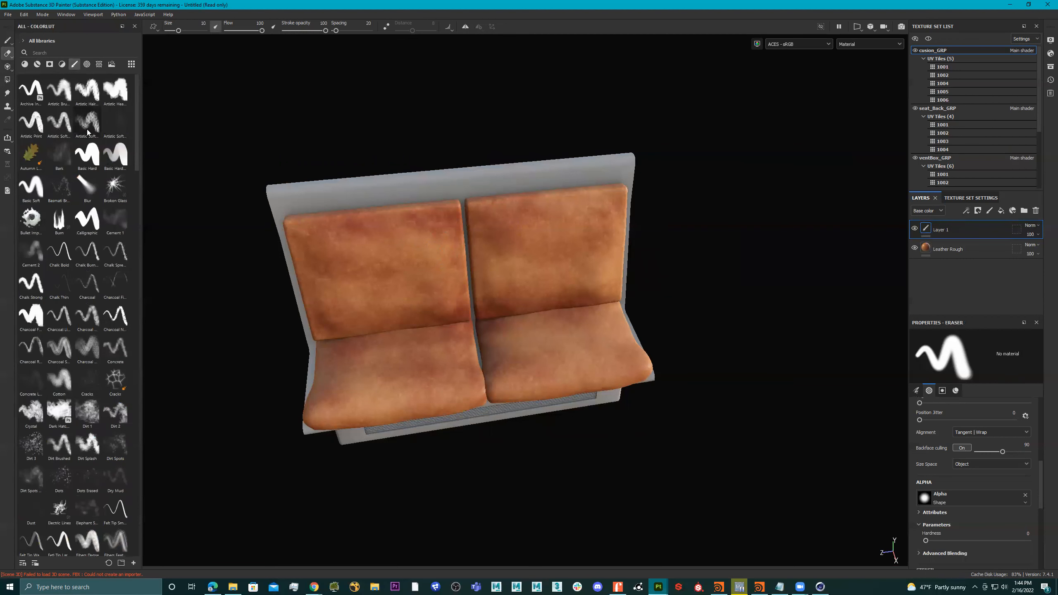
left_click(31, 412)
left_click_drag(367, 233, 402, 242, "alt")
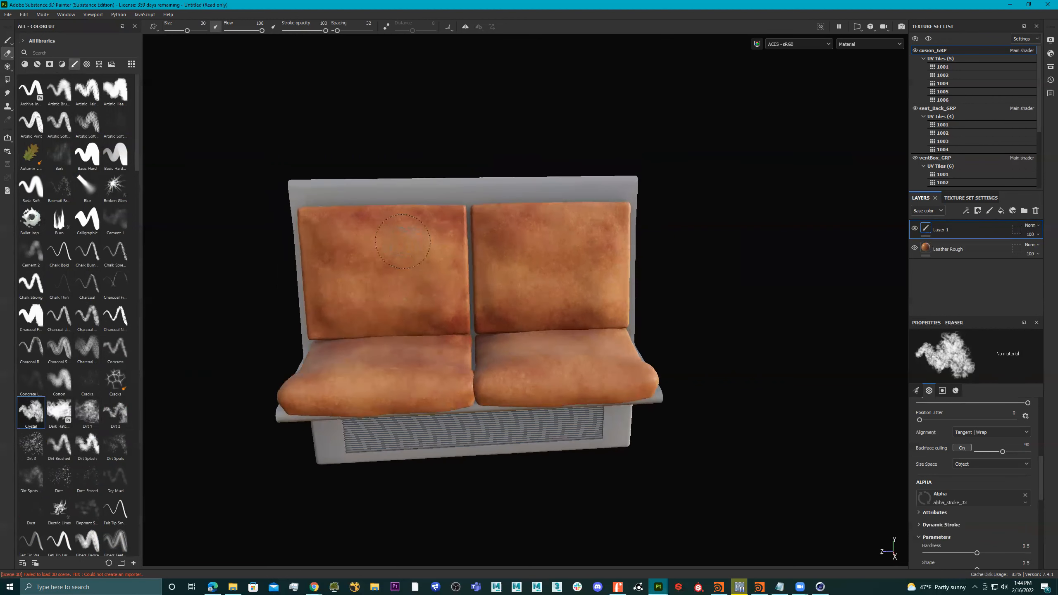
Erase patches of the dark red staining from the middle of the backrest and seat cushions with the Crystal brush
scroll(447, 234, "up", 2)
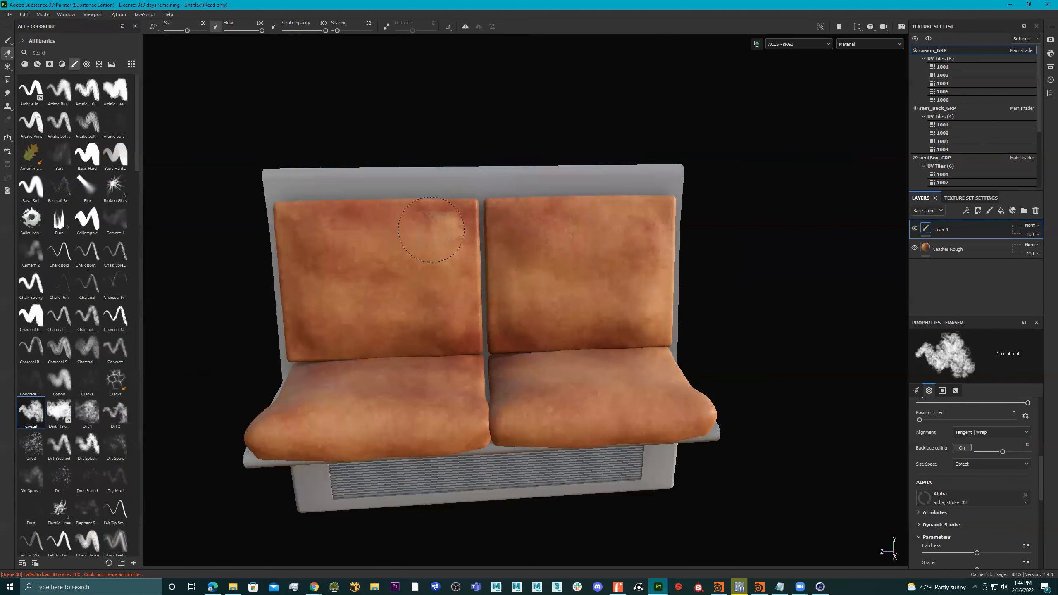
mouse_move(389, 229)
left_mouse_down()
mouse_move(377, 241)
mouse_move(321, 241)
mouse_move(315, 294)
mouse_move(292, 262)
mouse_move(375, 270)
mouse_move(333, 267)
mouse_move(363, 287)
mouse_move(350, 262)
mouse_move(422, 337)
mouse_move(369, 403)
mouse_move(395, 420)
left_mouse_up()
mouse_move(619, 357)
left_mouse_down("alt")
mouse_move(603, 262)
mouse_move(544, 235)
mouse_move(614, 354)
mouse_move(546, 387)
left_mouse_up("alt")
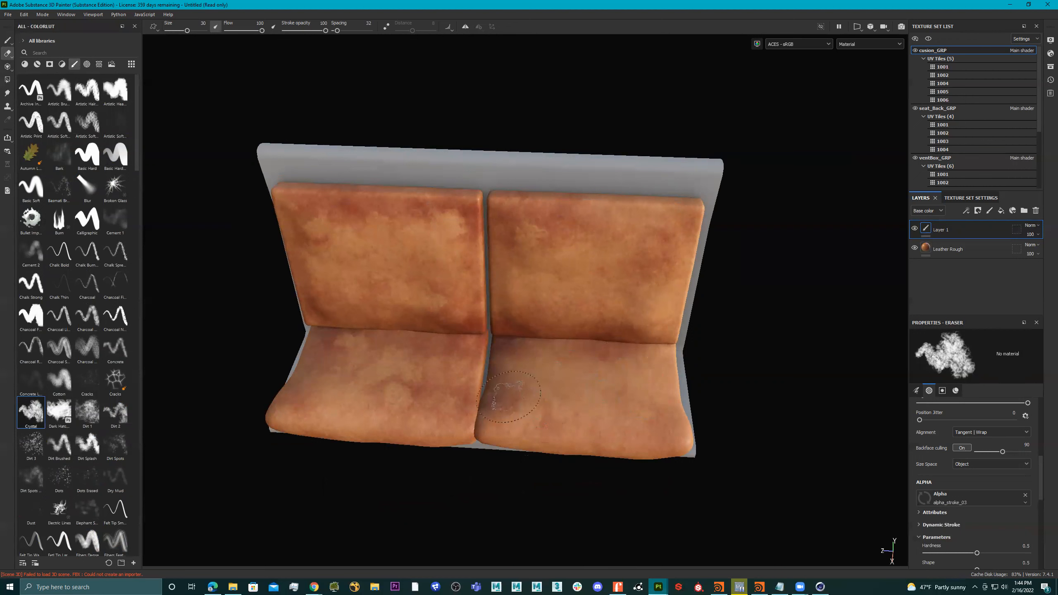
left_click_drag(520, 400, 437, 367, "alt")
left_click_drag(410, 295, 476, 225, "alt")
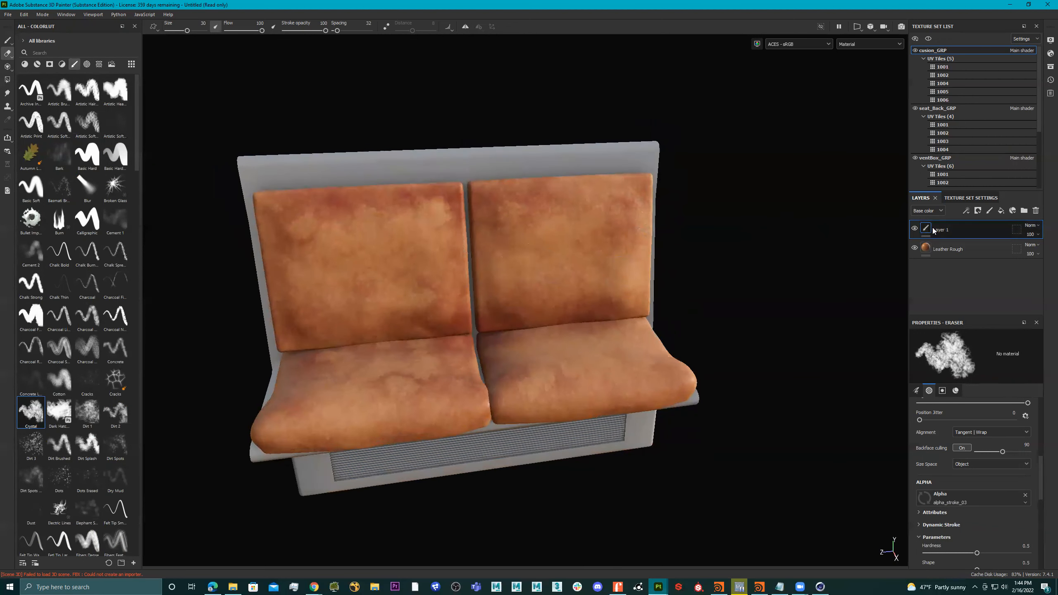
Toggle Layer 1 to compare the cushions with and without staining, and lower the layer's opacity to 68
left_click(914, 228)
left_click(914, 228)
left_click(914, 228)
left_click(914, 228)
left_click(914, 229)
left_click(914, 228)
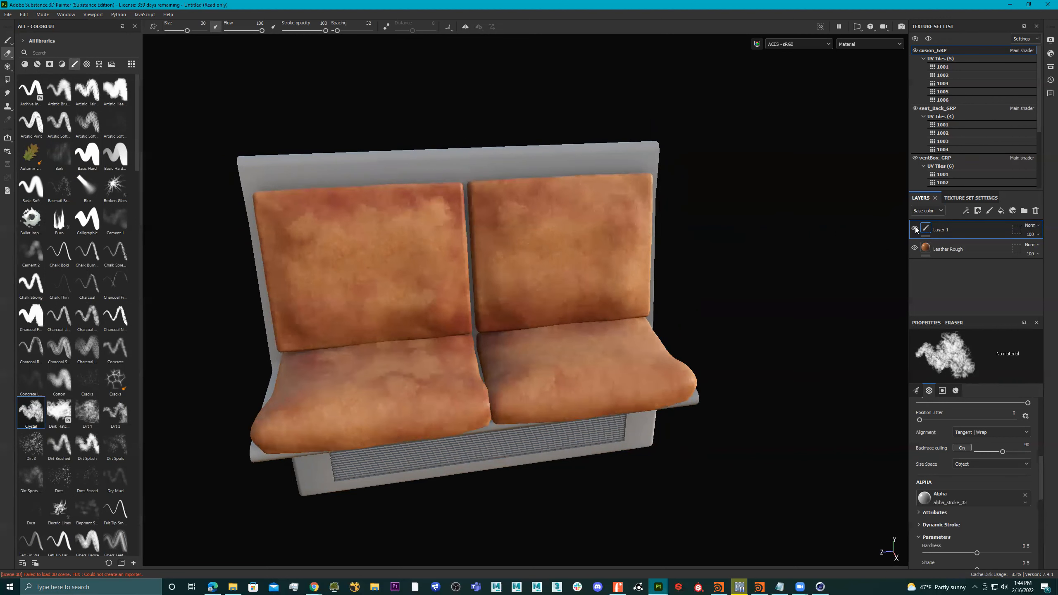
left_click(1036, 235)
left_click_drag(1052, 249, 1044, 251)
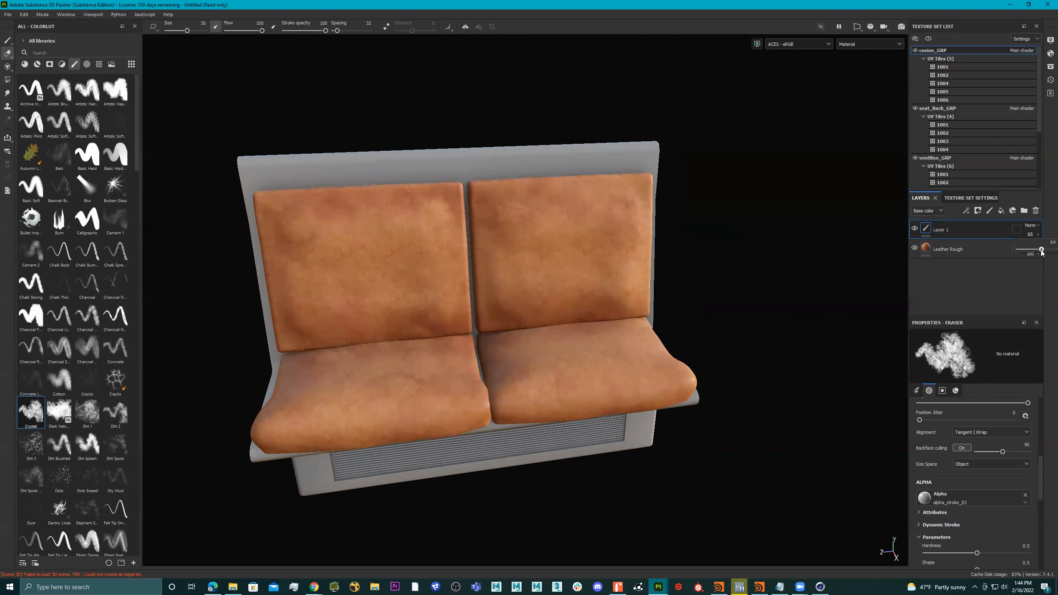
left_click_drag(1042, 250, 1043, 250)
left_click_drag(521, 233, 680, 248, "alt")
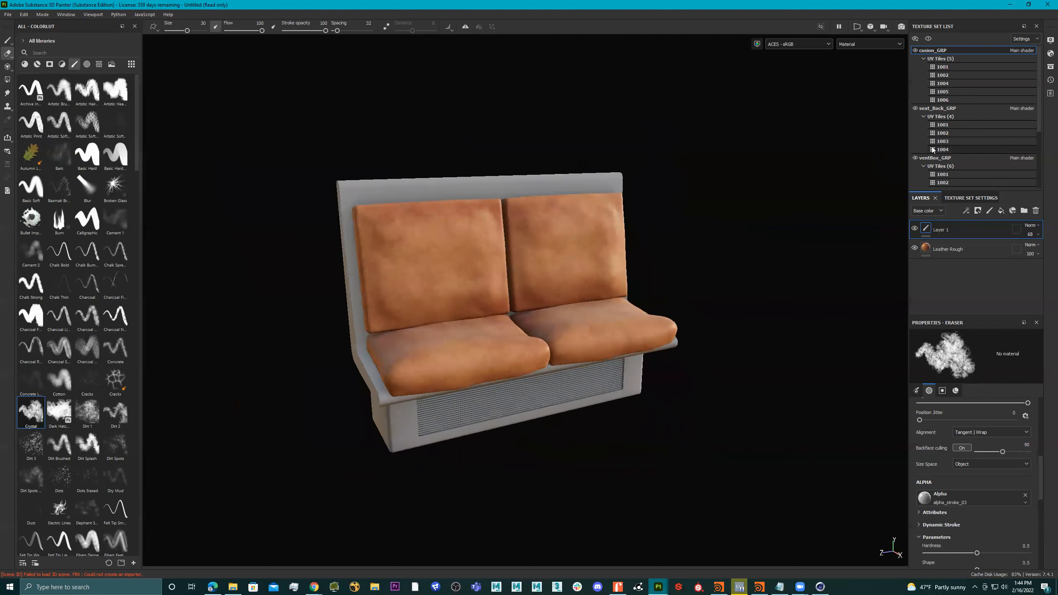
Check which part the cusion_GRP texture set covers by toggling its visibility, and make seat_Back_GRP the active texture set
left_click(915, 50)
left_click(914, 50)
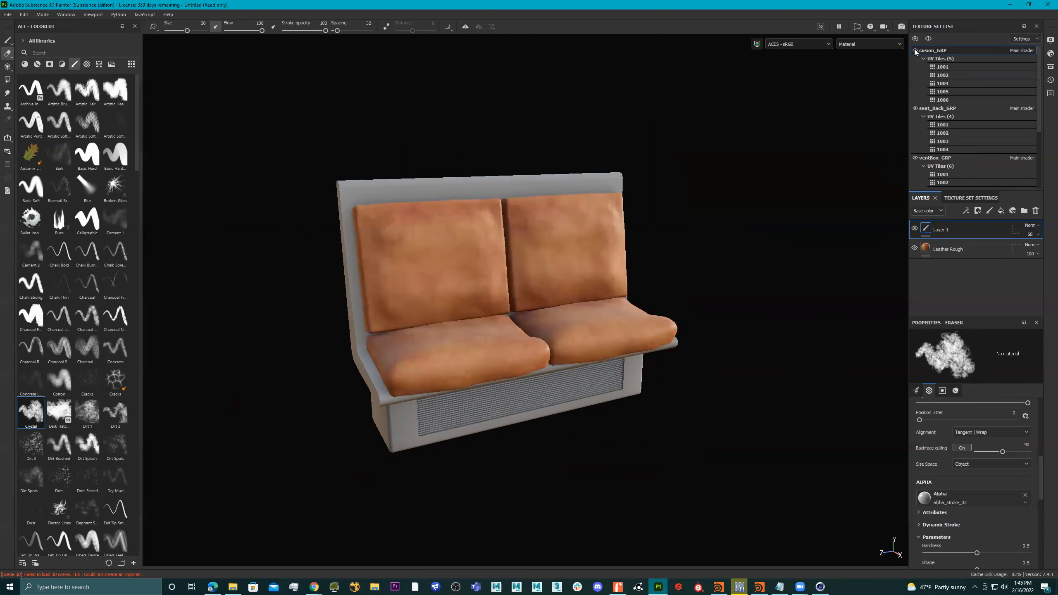
left_click(925, 109)
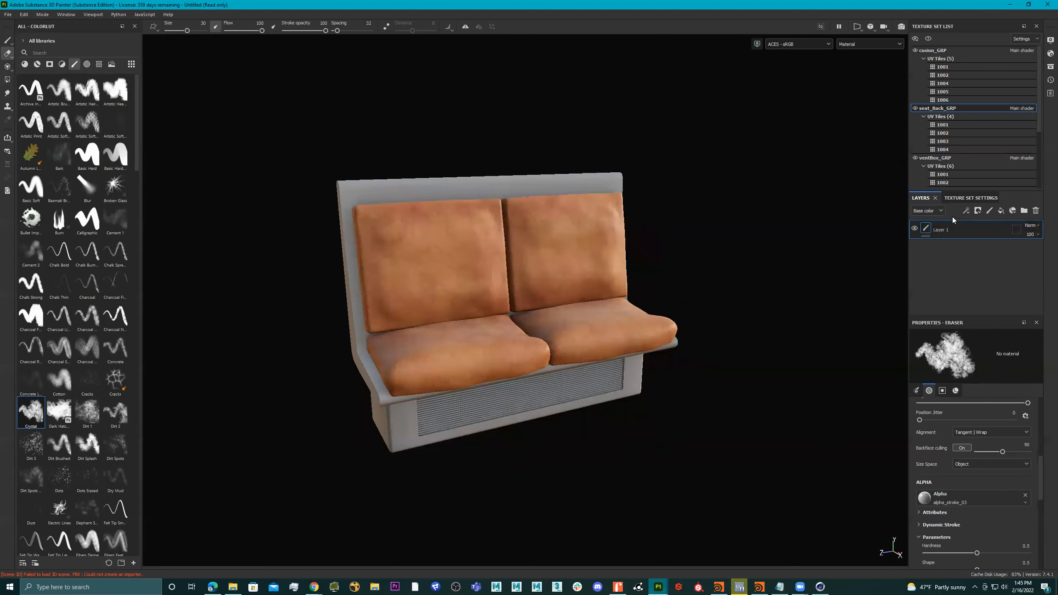
left_click(950, 51)
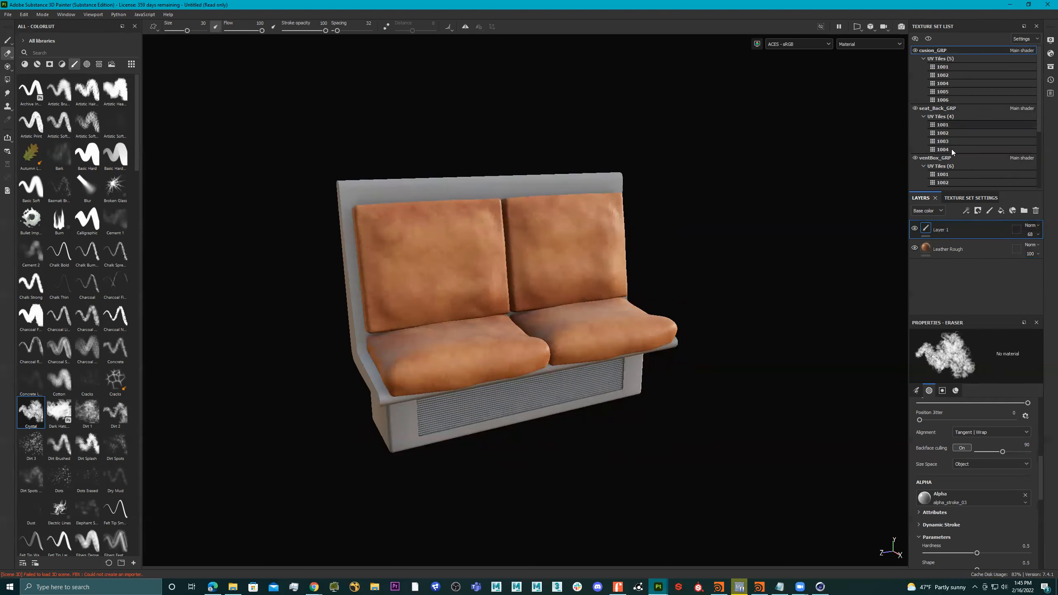
left_click(940, 109)
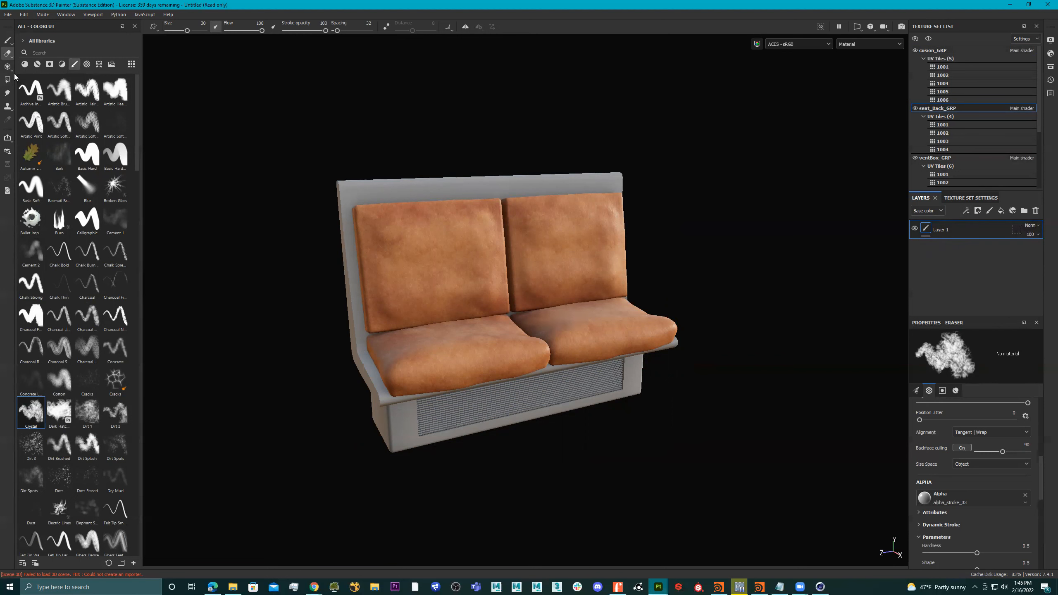
Search the materials for "plastic" and add Plastic Matte Pure to the seat_Back_GRP layer stack
left_click(25, 63)
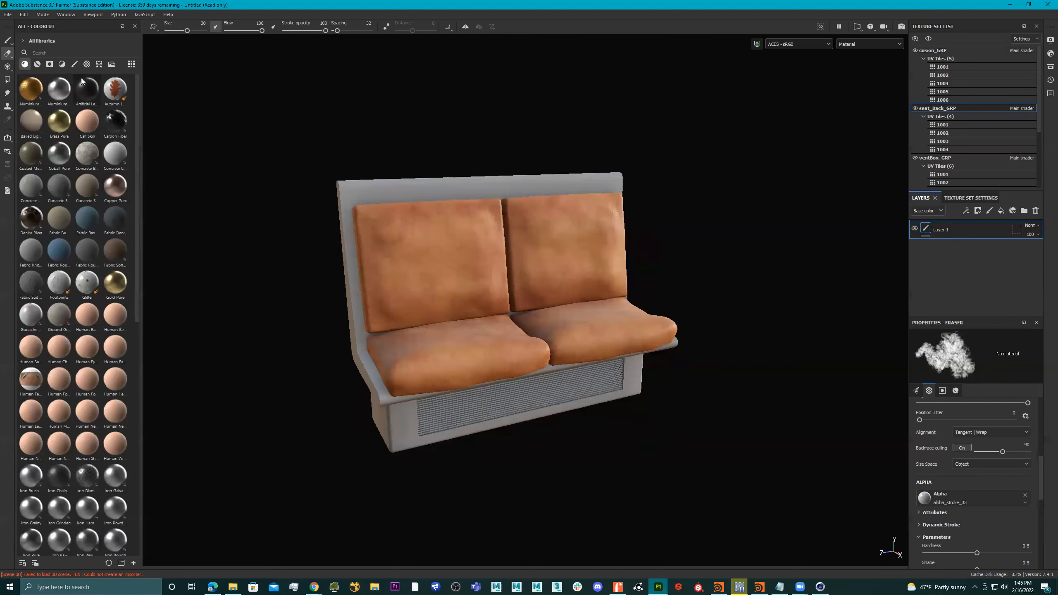
left_click(55, 53)
type("pl")
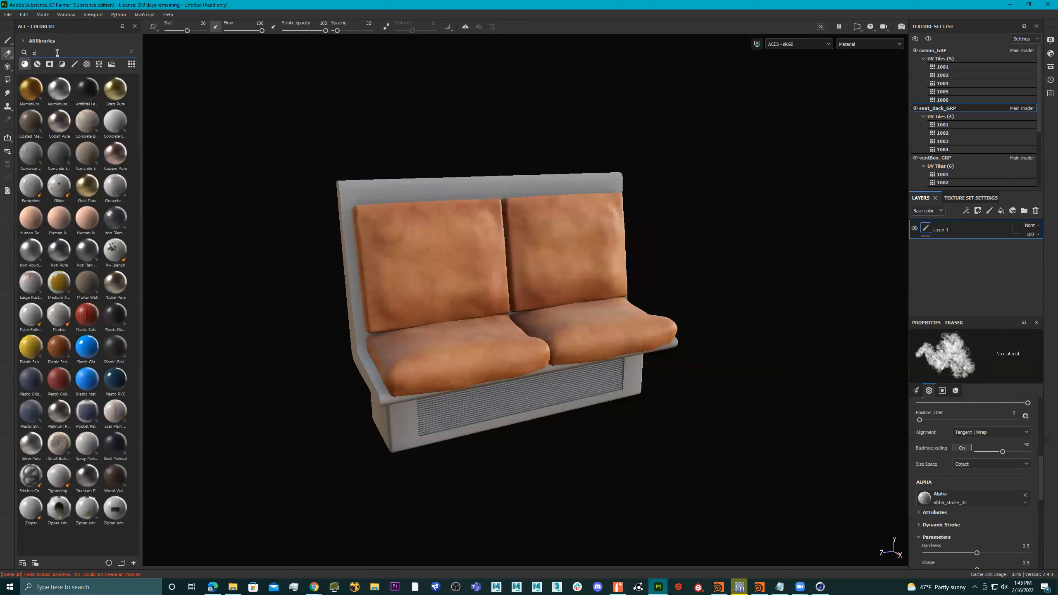
type("astic")
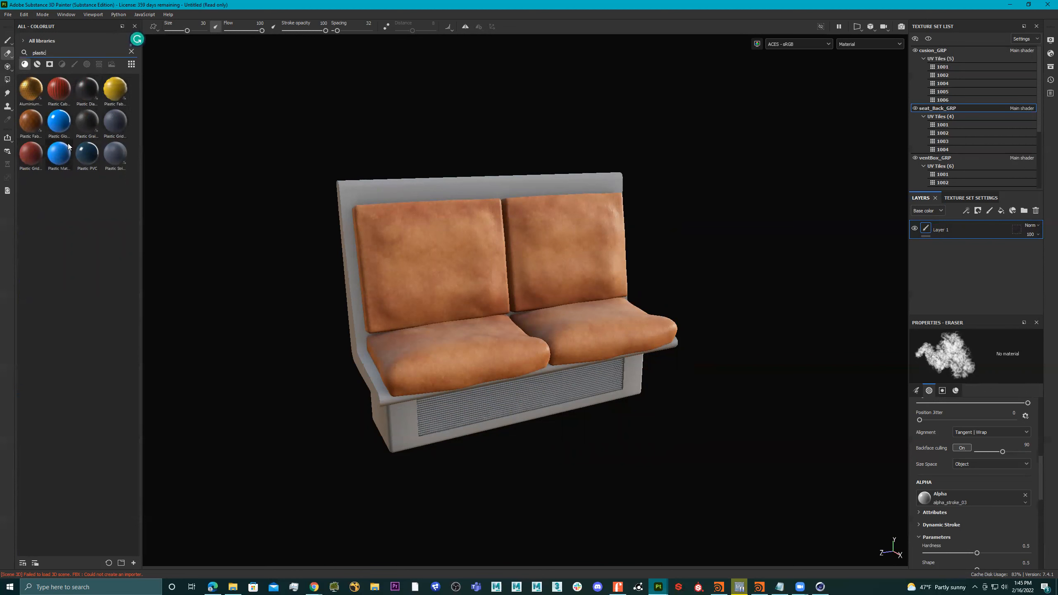
left_click_drag(57, 155, 944, 224)
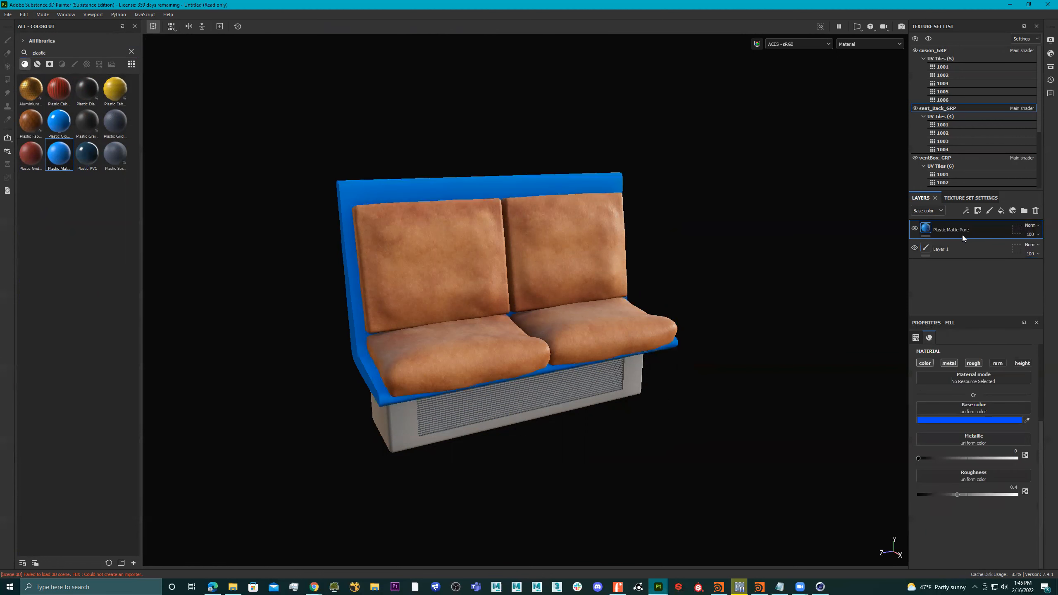
Reorder the seat_Back_GRP layers so that the empty Layer 1 sits above Plastic Matte Pure
key("e")
left_click(924, 248)
left_click_drag(924, 225, 944, 229)
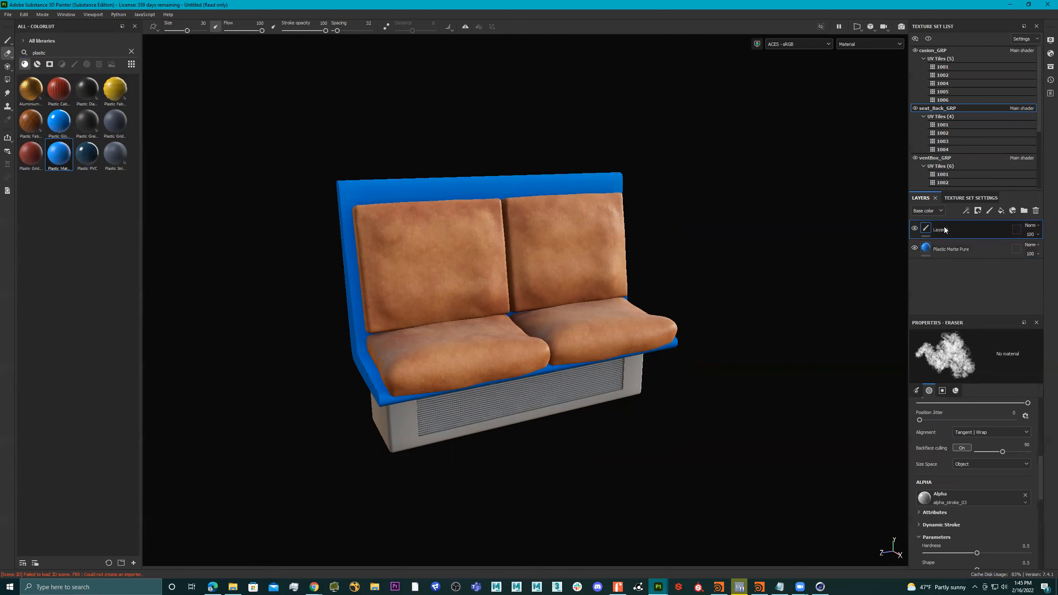
left_click_drag(441, 204, 515, 200, "alt")
scroll(434, 236, "up", 1)
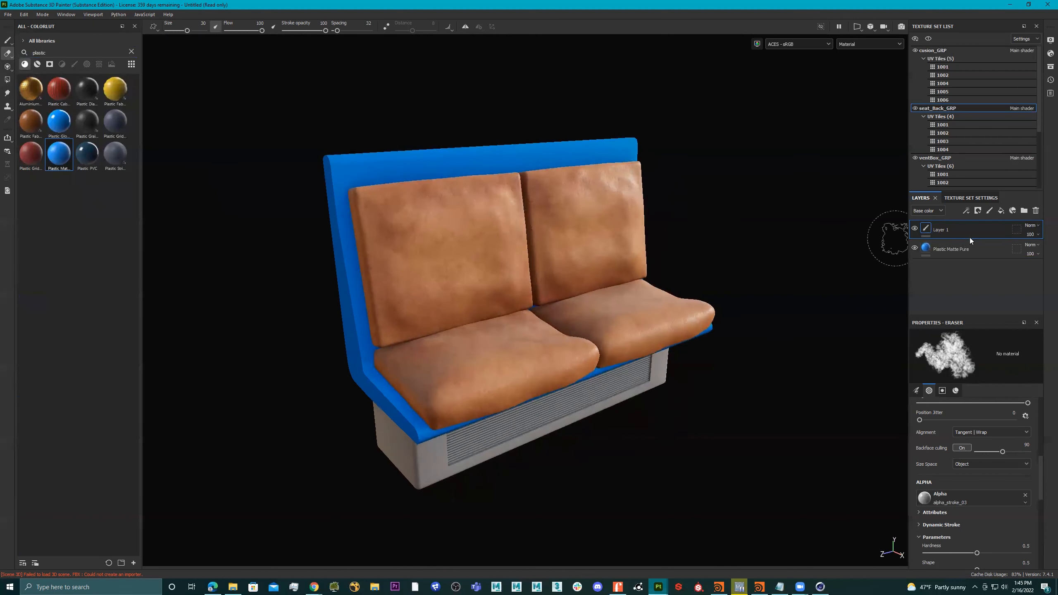
Set the base color of the Plastic Matte Pure layer to a muted yellowish beige
left_click(950, 249)
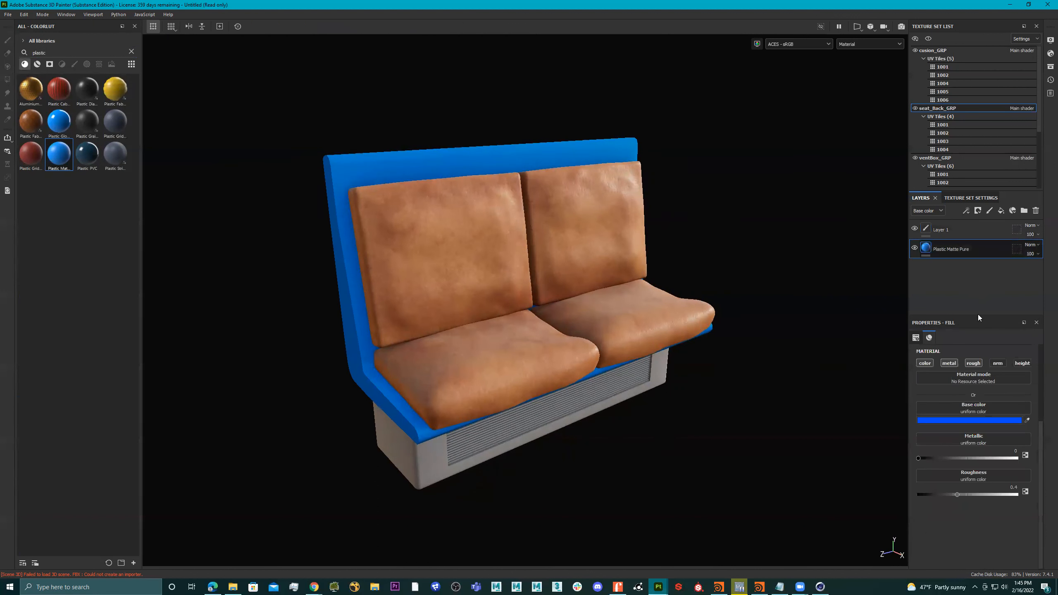
left_click(982, 420)
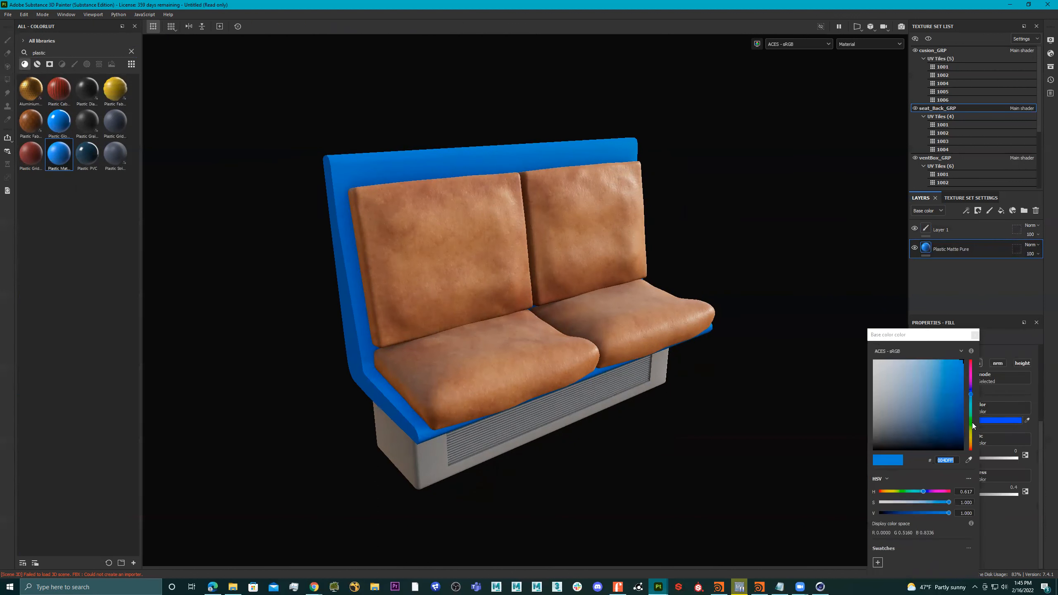
left_click_drag(971, 423, 971, 434)
left_click_drag(926, 403, 873, 399)
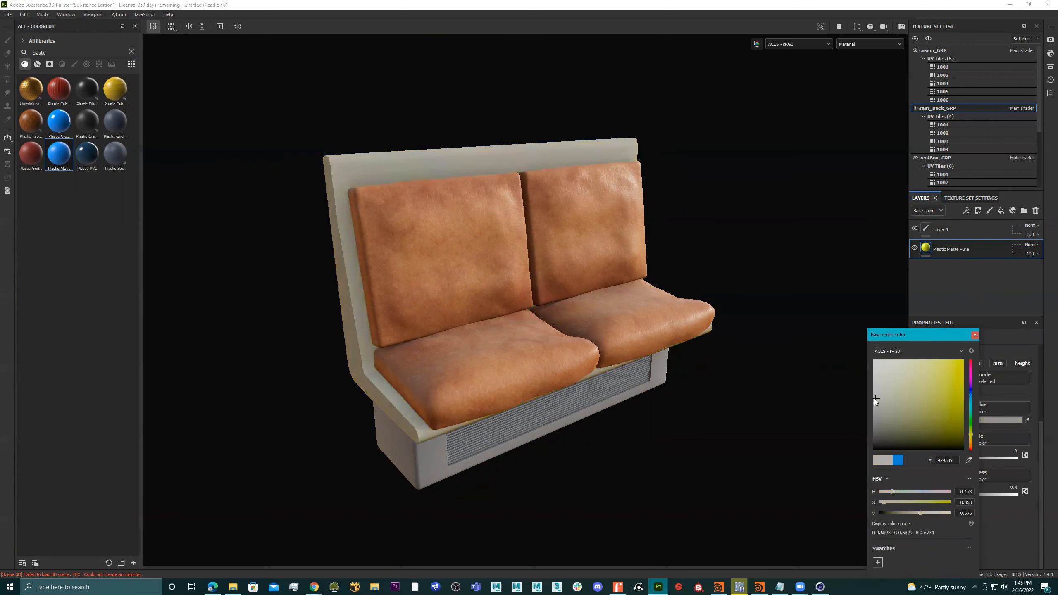
mouse_move(971, 437)
left_mouse_down()
mouse_move(970, 448)
mouse_move(970, 416)
mouse_move(969, 441)
left_mouse_up()
mouse_move(908, 401)
left_mouse_down()
mouse_move(940, 411)
mouse_move(901, 387)
mouse_move(898, 405)
mouse_move(892, 398)
left_mouse_up()
left_click_drag(421, 275, 438, 262, "alt")
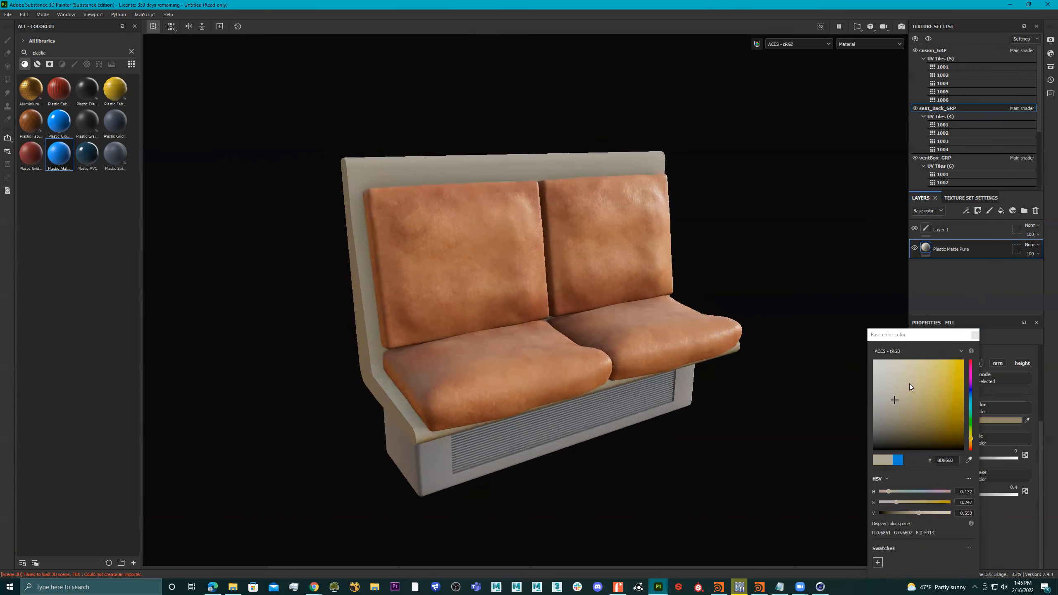
Sample the cushion leather's orange-brown as the plastic's base color and desaturate it to the pale tan B28F79
left_click(965, 460)
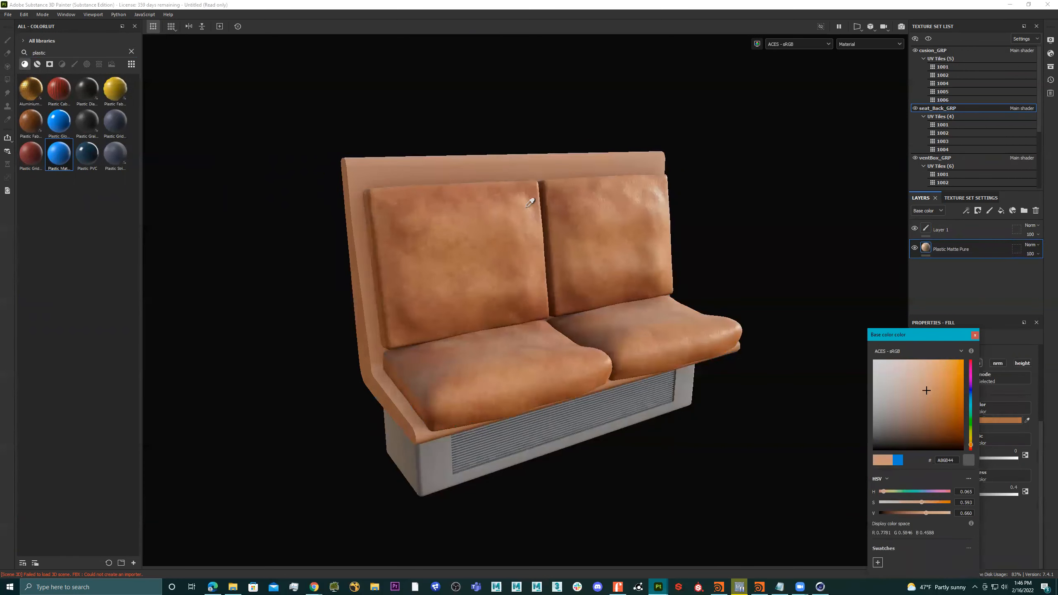
left_click(526, 206)
left_click_drag(688, 219, 599, 204, "alt")
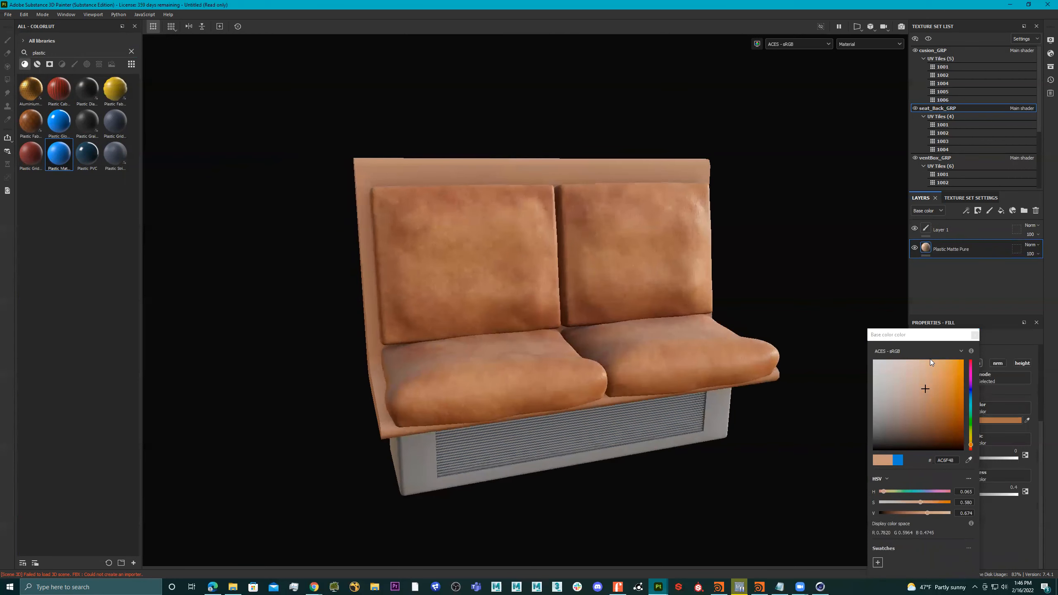
left_click_drag(925, 390, 906, 387)
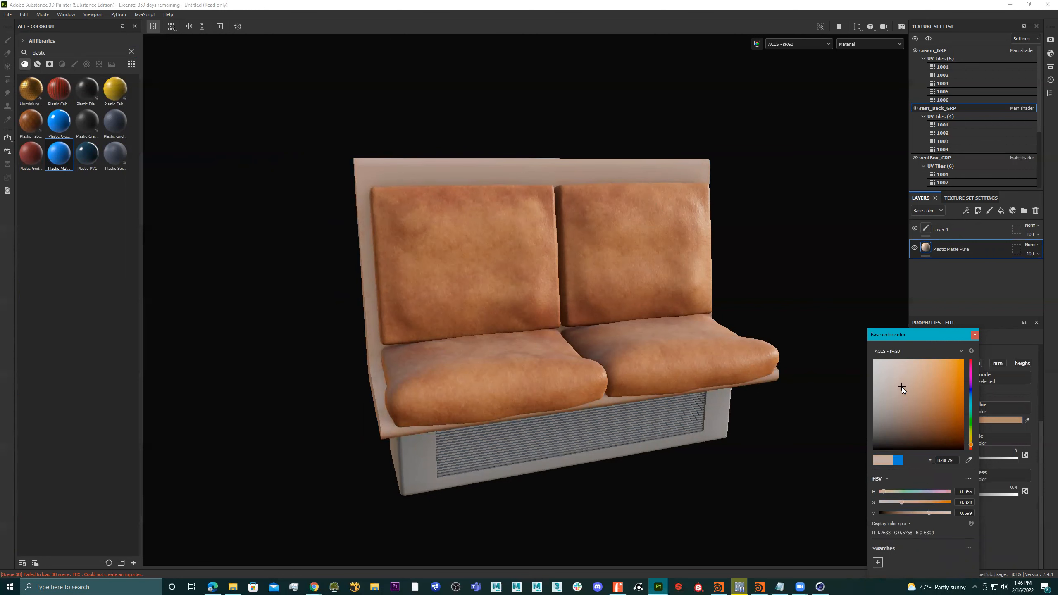
left_click(578, 302)
left_click_drag(578, 302, 329, 175, "alt")
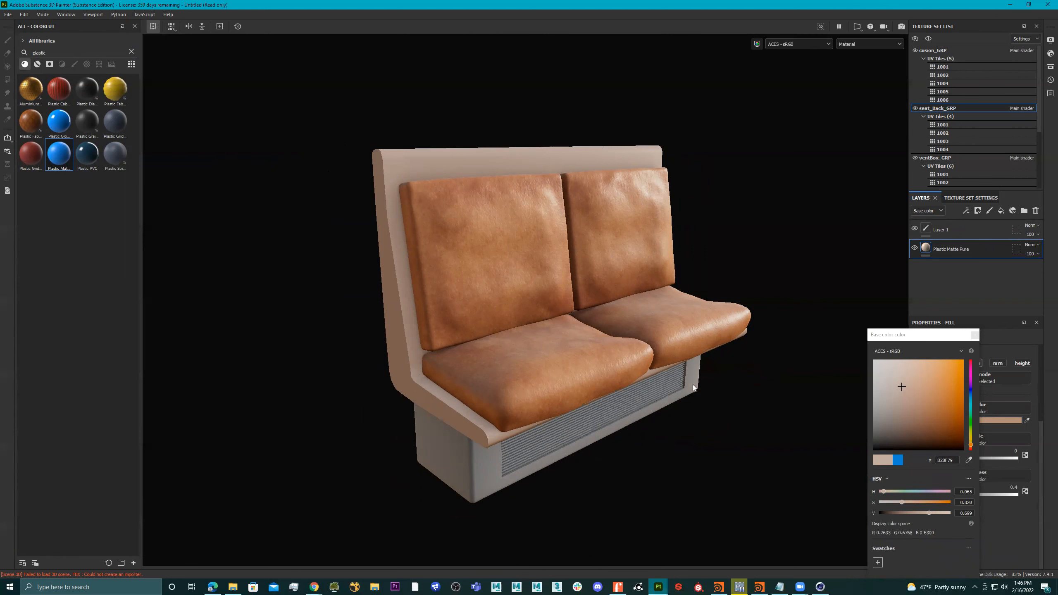
Switch to the Houdini scene containing the metro seat's geometry network
left_click(758, 586)
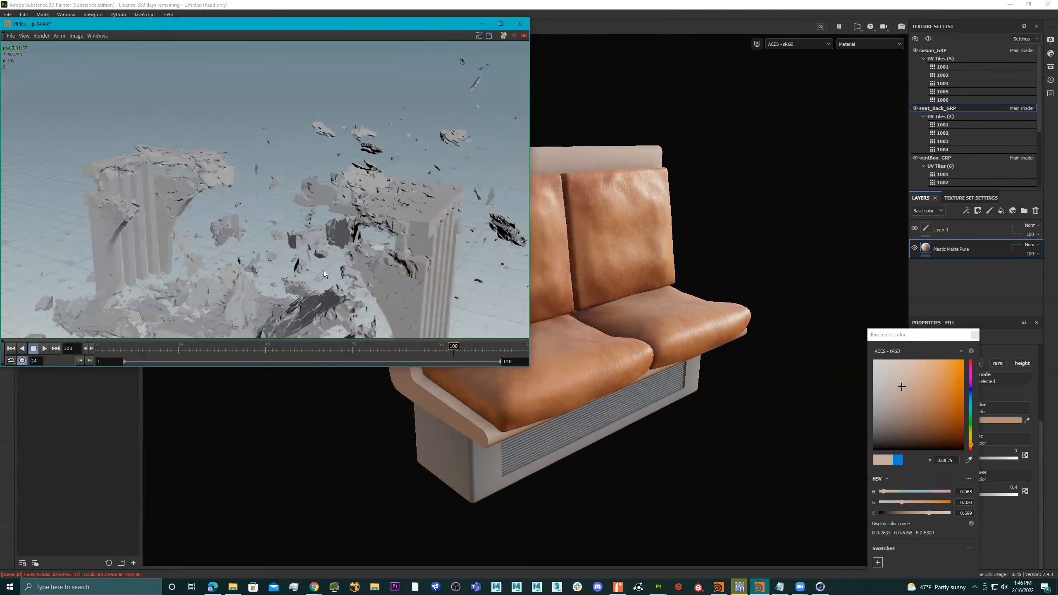
left_click(482, 23)
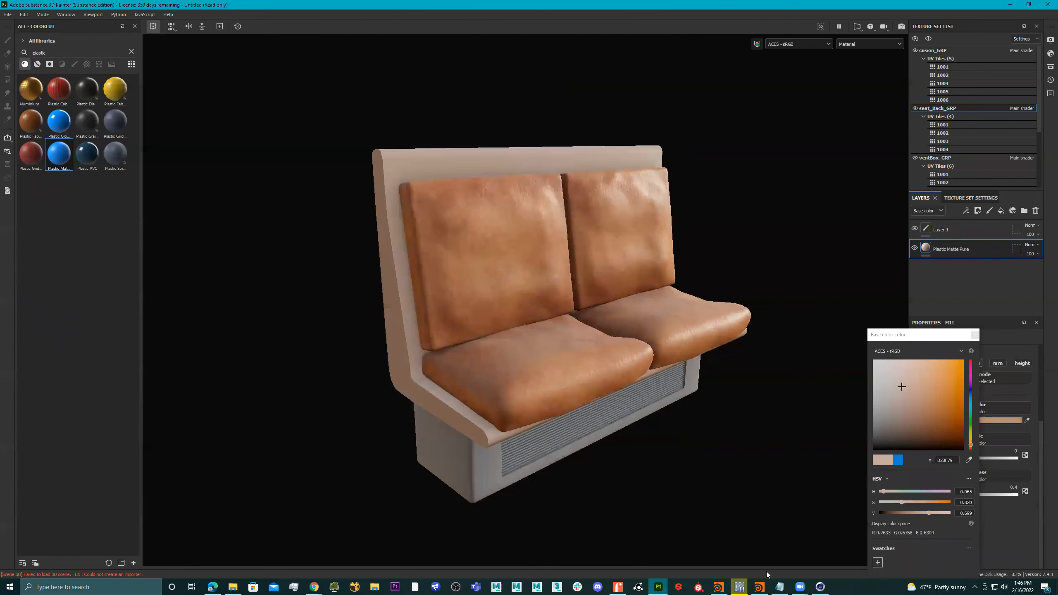
left_click(718, 586)
Insert a Subdivide node between normal2 and merge1 in the seat_back branch
scroll(938, 446, "down", 8)
middle_click_drag(926, 391, 891, 434)
scroll(891, 434, "up", 6)
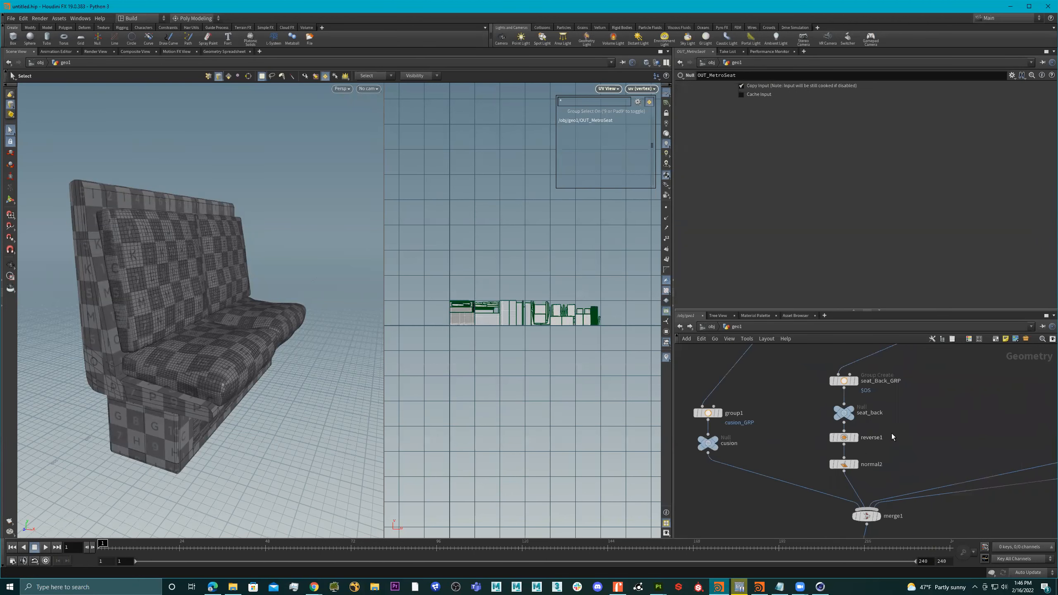
middle_click_drag(908, 399, 897, 415)
left_click_drag(909, 374, 854, 447)
key("Tab")
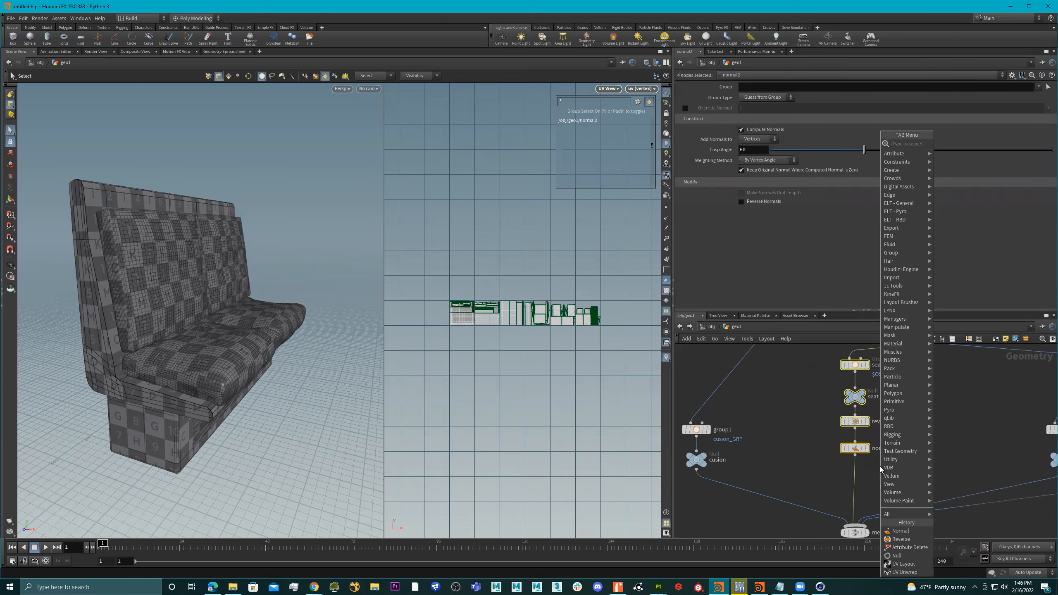
mouse_move(883, 467)
type("nor")
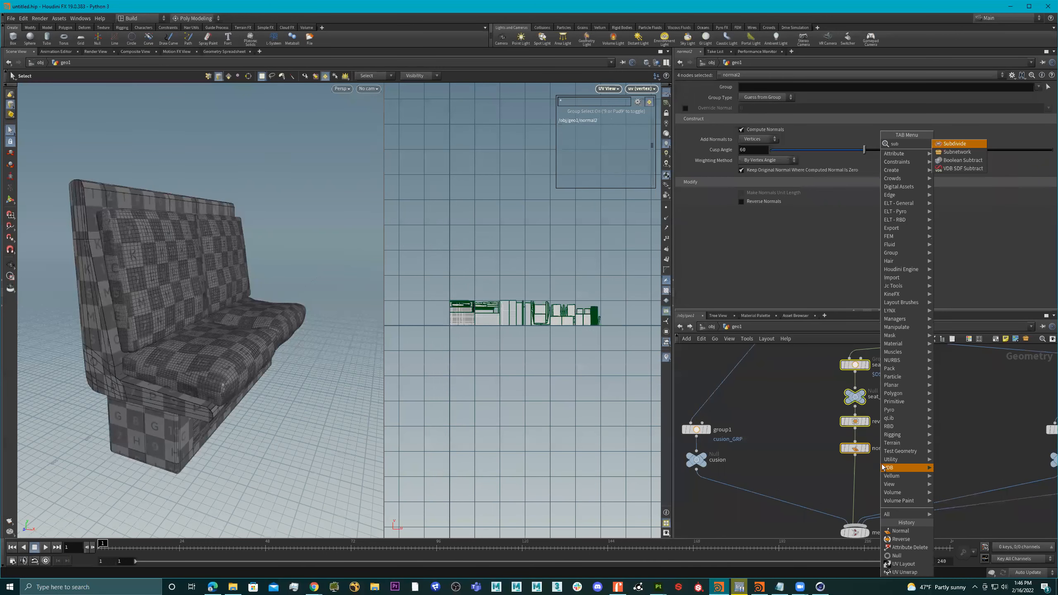
key("Return")
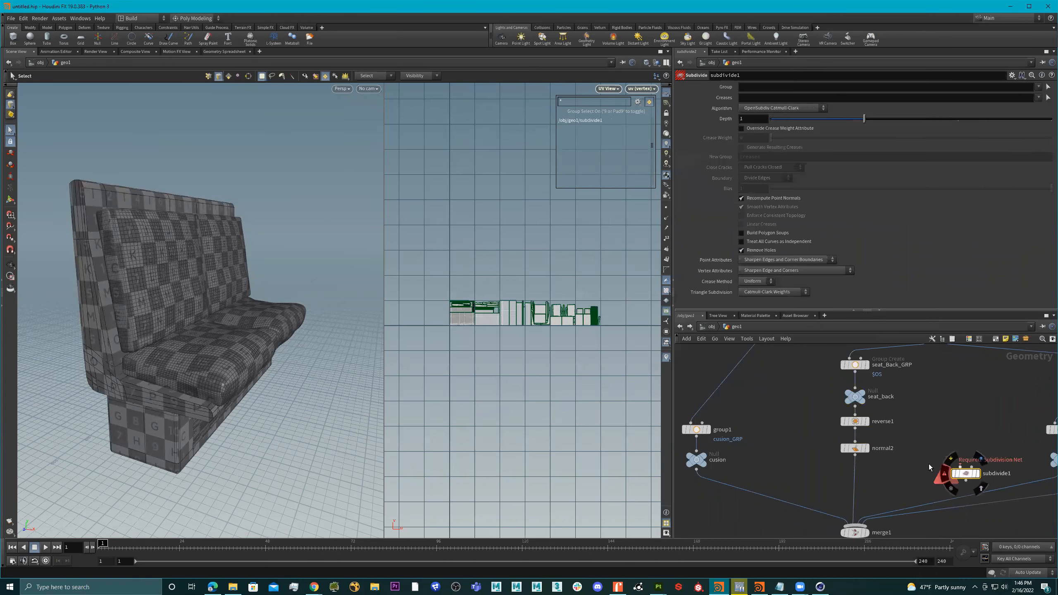
left_click_drag(922, 470, 851, 472)
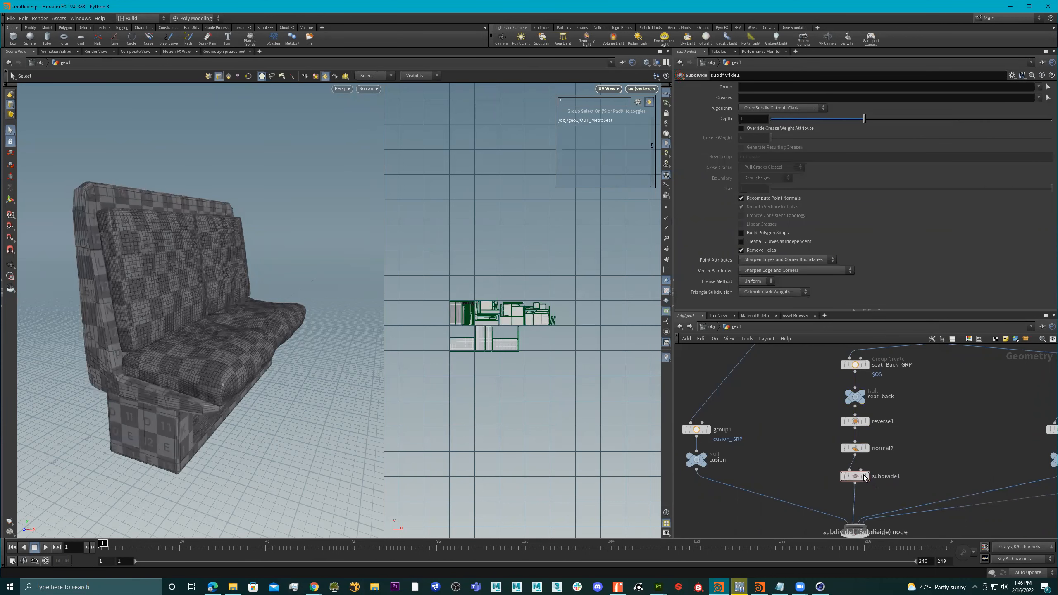
Display the Subdivide node's output, raise its Depth, and inspect the subdivided seat back from several angles
left_click(867, 477)
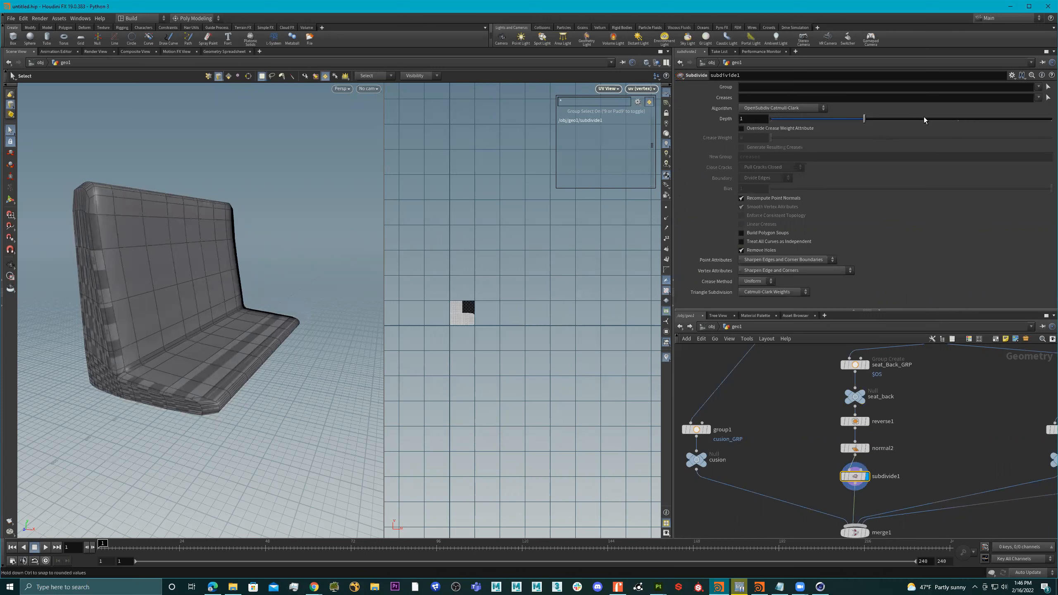
left_click(952, 120)
key("Escape")
mouse_move(200, 212)
left_mouse_down()
mouse_move(123, 227)
mouse_move(196, 217)
mouse_move(189, 222)
left_mouse_up()
right_click_drag(172, 246, 244, 246)
mouse_move(243, 246)
left_mouse_down()
mouse_move(225, 251)
mouse_move(239, 246)
left_mouse_up()
right_click_drag(302, 312, 214, 314, "alt")
mouse_move(214, 314)
left_mouse_down("alt")
mouse_move(169, 318)
mouse_move(197, 293)
mouse_move(239, 287)
left_mouse_up("alt")
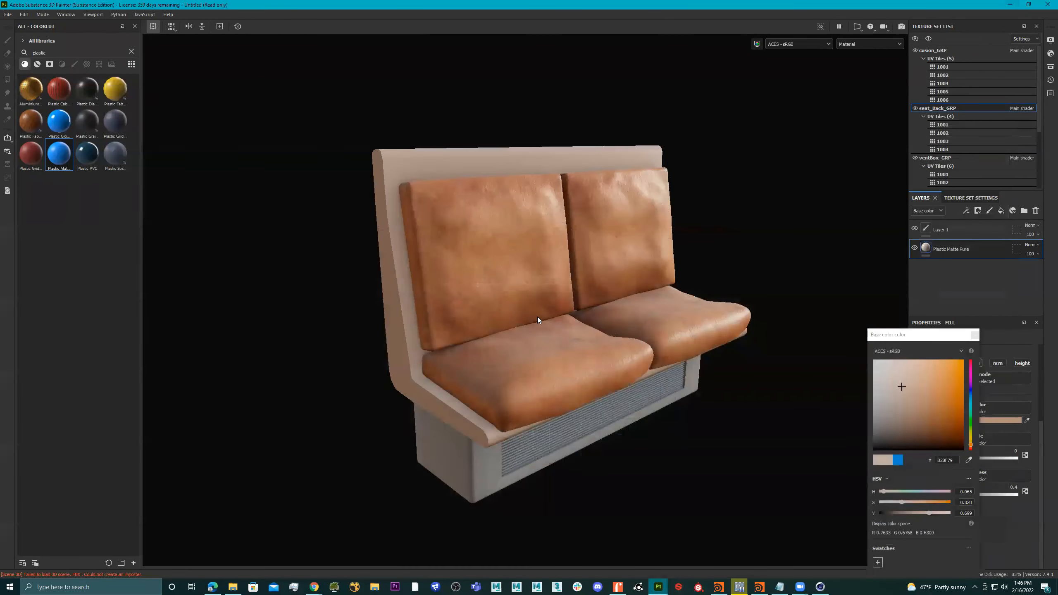
Return to Substance 3D Painter and close the base color picker
left_click_drag(537, 320, 531, 297, "alt")
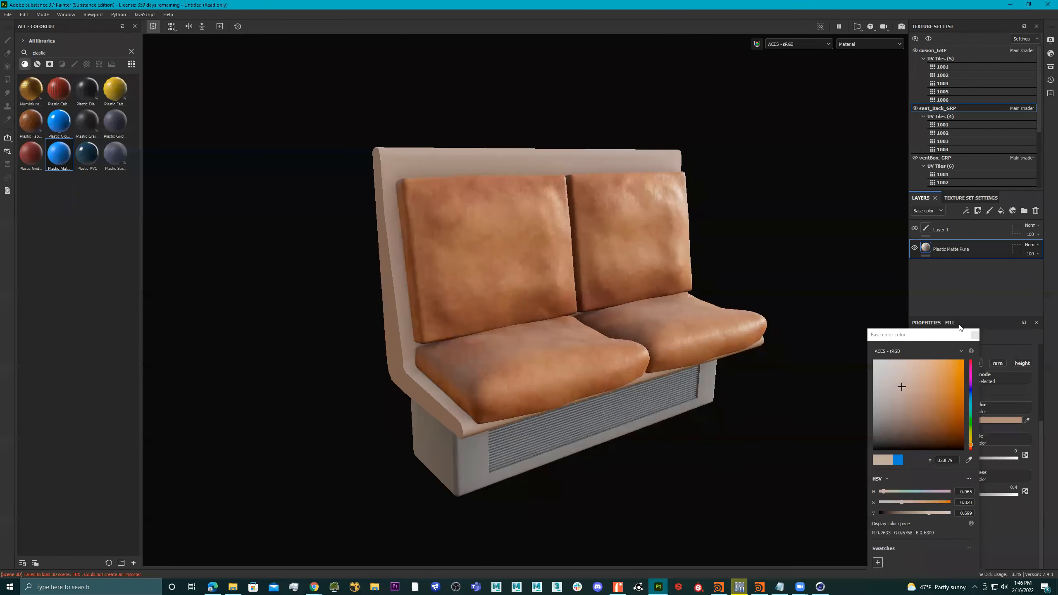
left_click(974, 335)
left_click_drag(646, 295, 628, 277, "alt")
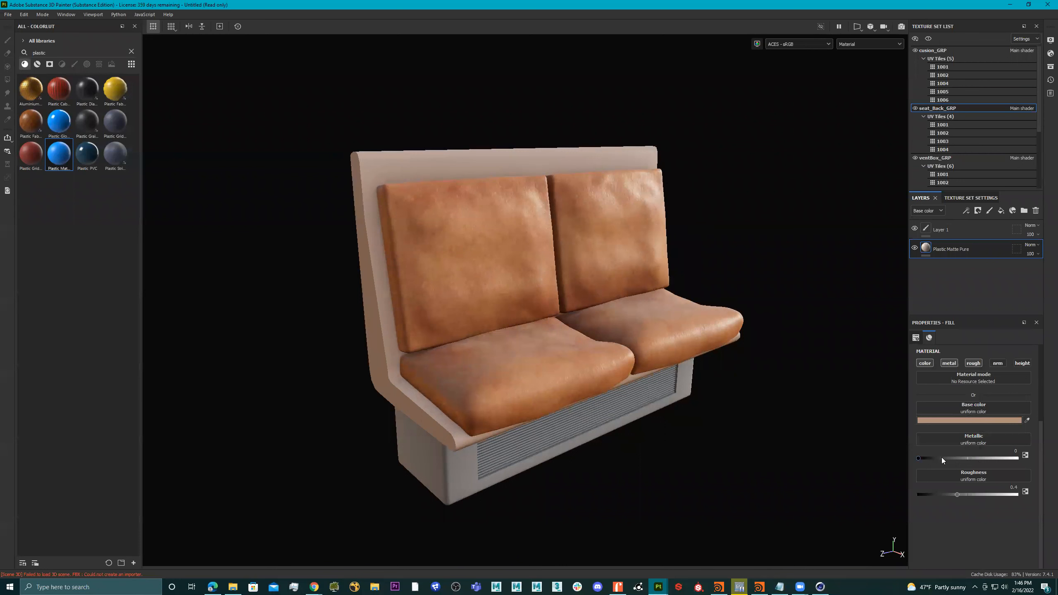
Set the seat back plastic's metallic value to about 0.06 and its roughness to about 0.37
left_click(942, 458)
left_click(922, 458)
mouse_move(958, 495)
left_mouse_down()
mouse_move(1024, 496)
mouse_move(925, 494)
mouse_move(984, 493)
mouse_move(928, 495)
mouse_move(950, 494)
left_mouse_up()
left_click_drag(563, 275, 451, 398, "alt")
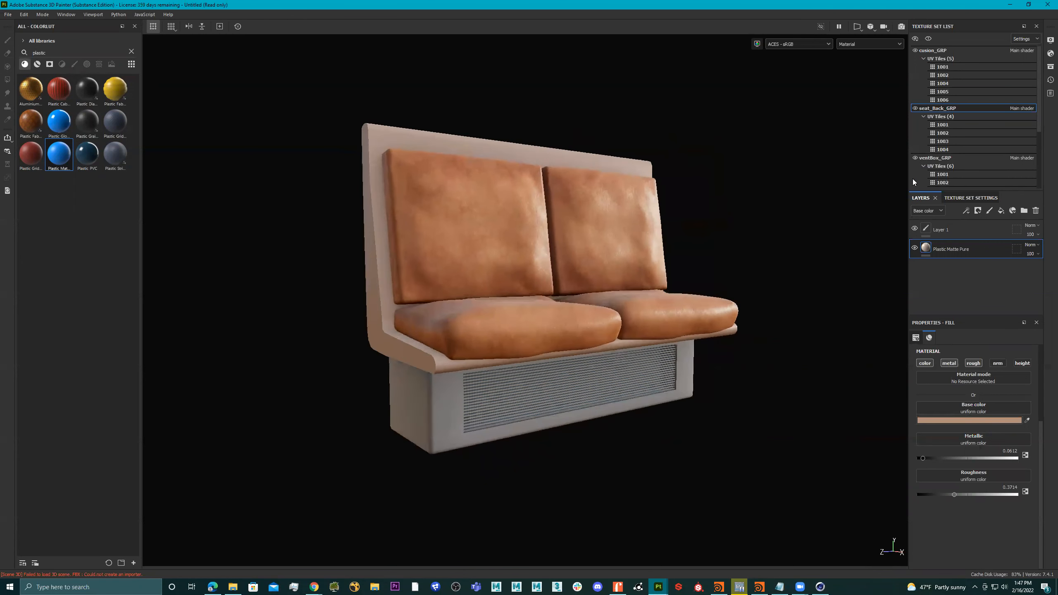
Select the ventBox_GRP texture set, view the vent box, and search the material library for "fabr"
left_click(934, 159)
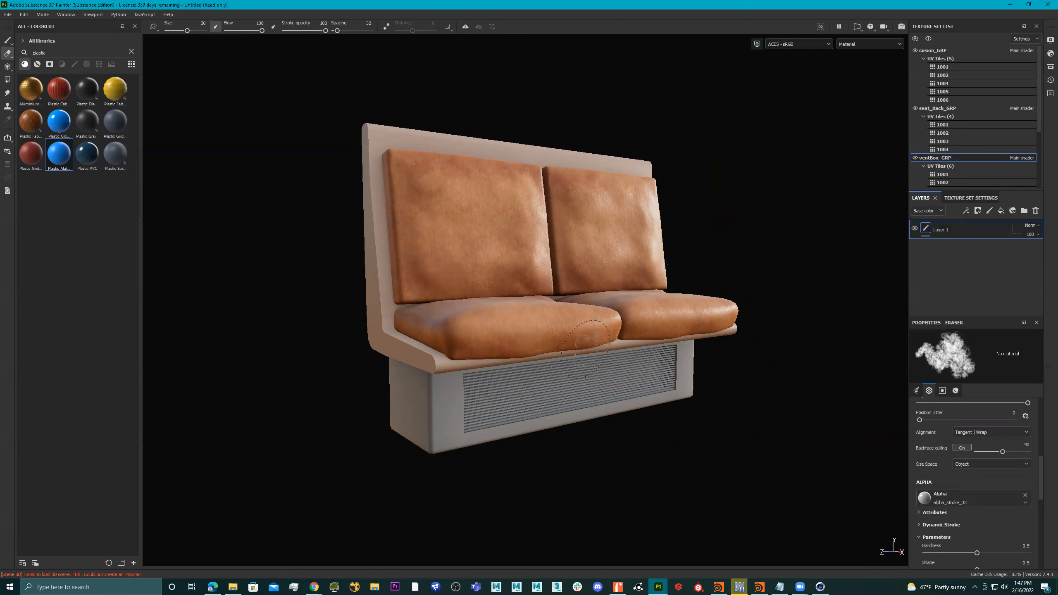
mouse_move(481, 369)
left_mouse_down("alt")
mouse_move(500, 307)
mouse_move(456, 368)
left_mouse_up("alt")
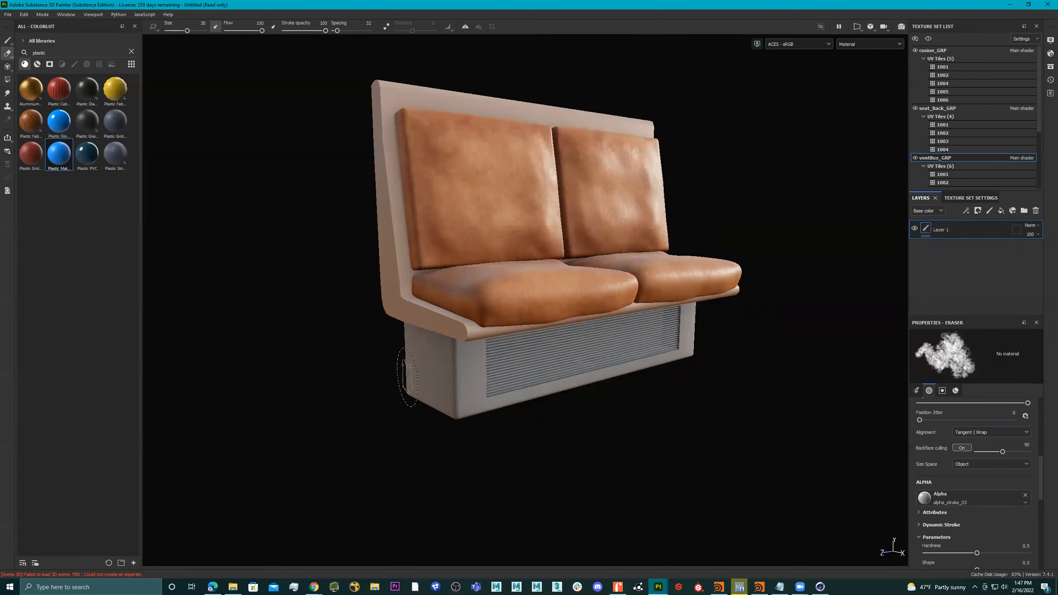
left_click_drag(349, 331, 423, 332, "alt")
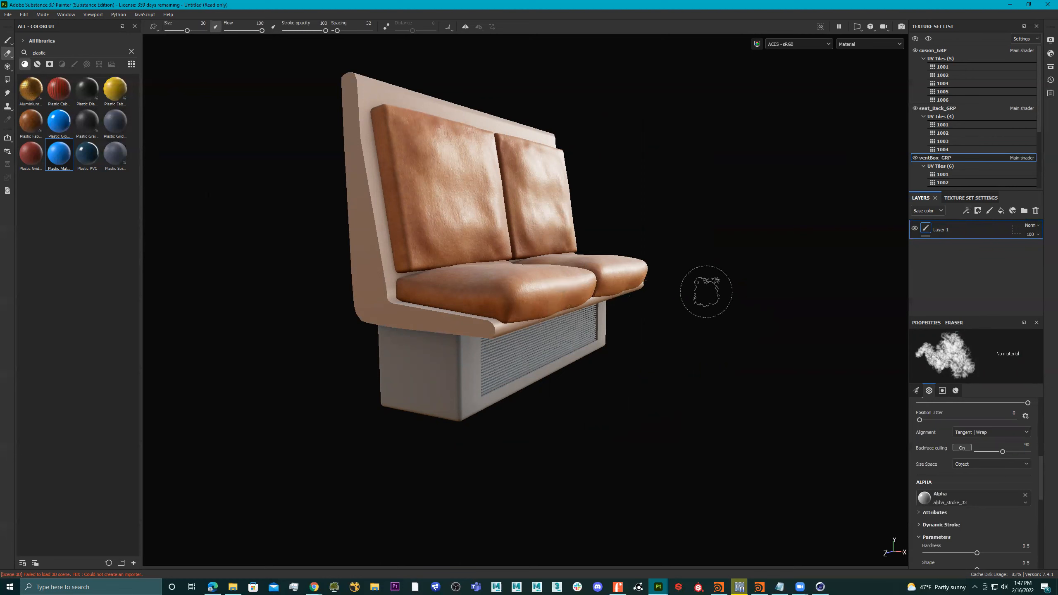
mouse_move(639, 277)
left_mouse_down("alt")
mouse_move(633, 254)
mouse_move(585, 259)
mouse_move(573, 275)
mouse_move(547, 279)
mouse_move(560, 263)
left_mouse_up("alt")
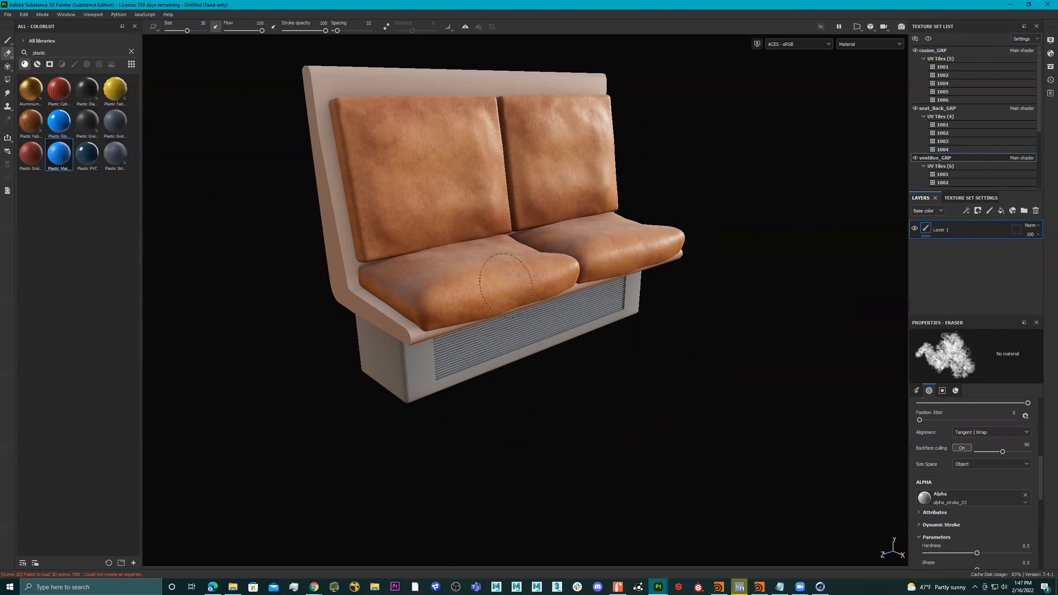
left_click(57, 54)
type("fabr")
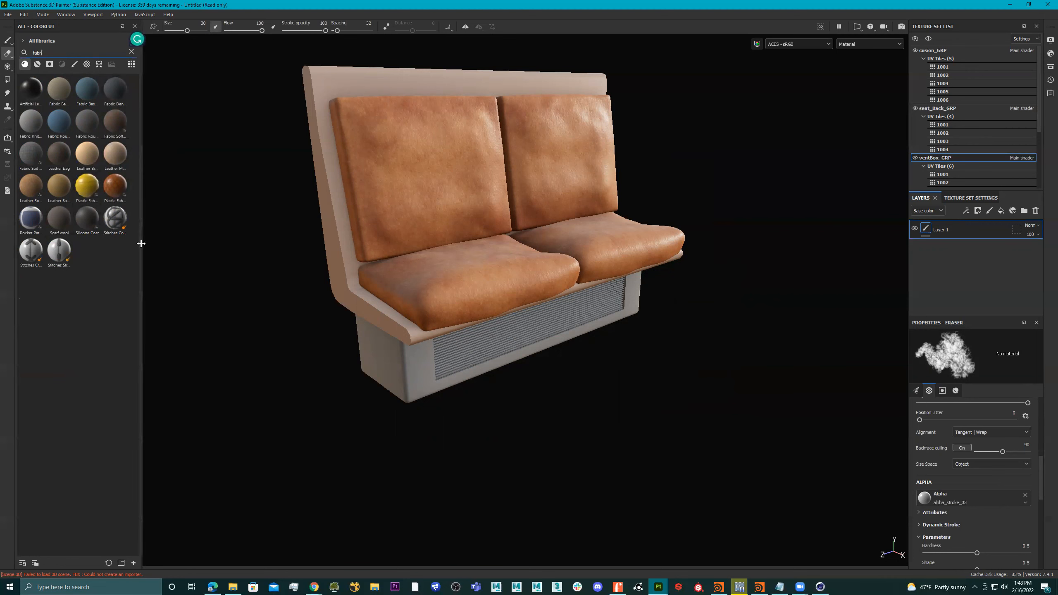
Compare the library's large thumbnail and list views, ending with the fabric materials shown as large thumbnails
left_click(130, 65)
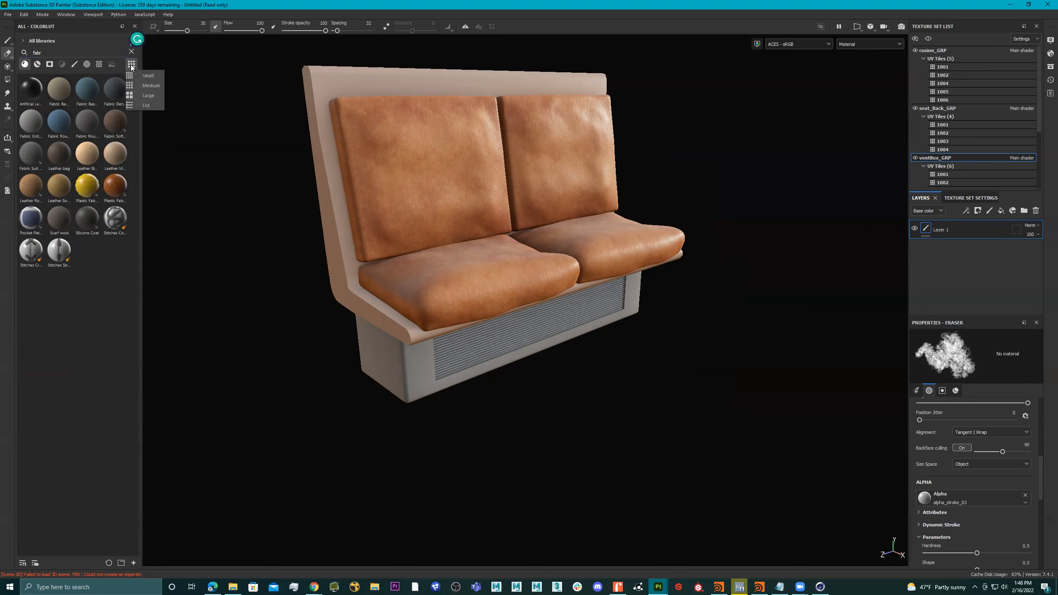
left_click(143, 96)
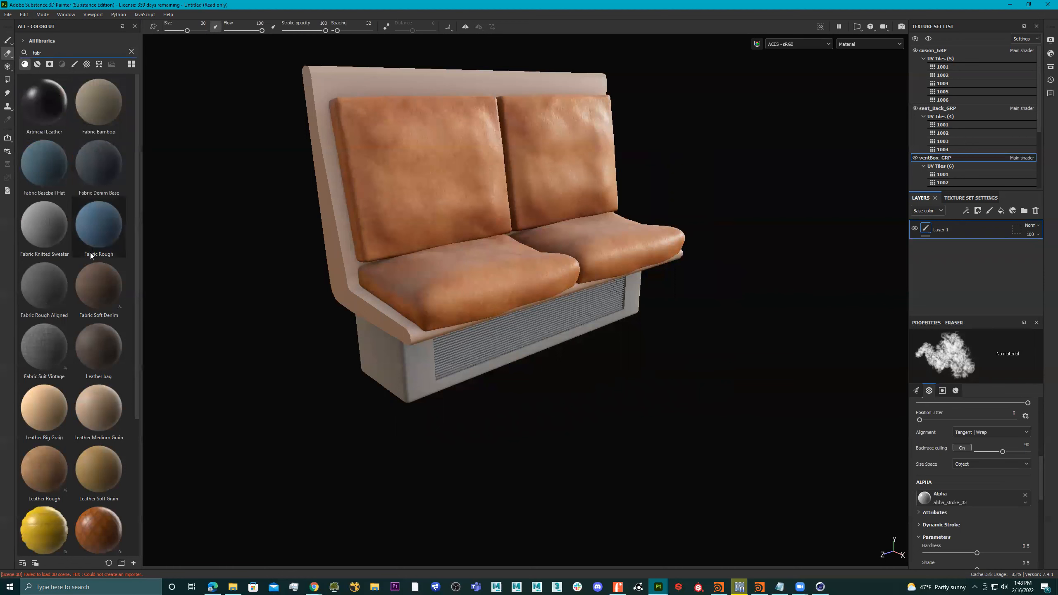
left_click(131, 63)
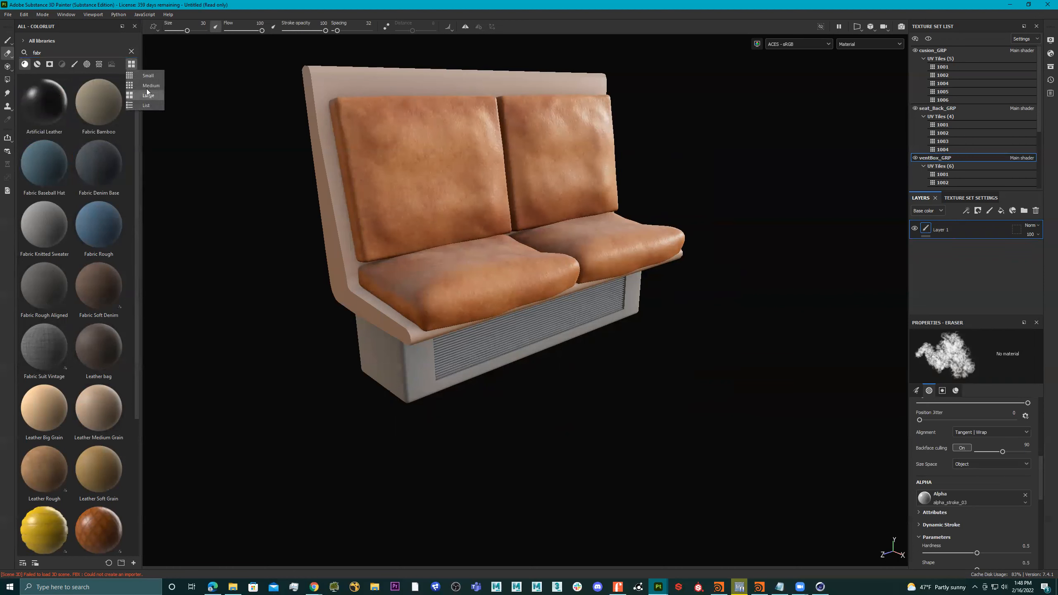
left_click(145, 106)
left_click(131, 64)
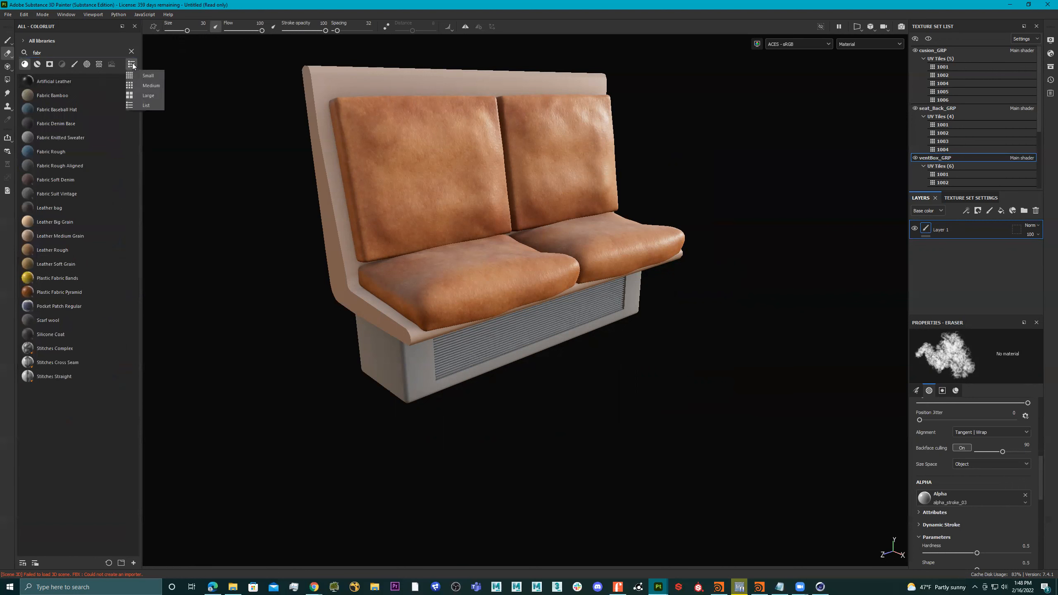
left_click(148, 95)
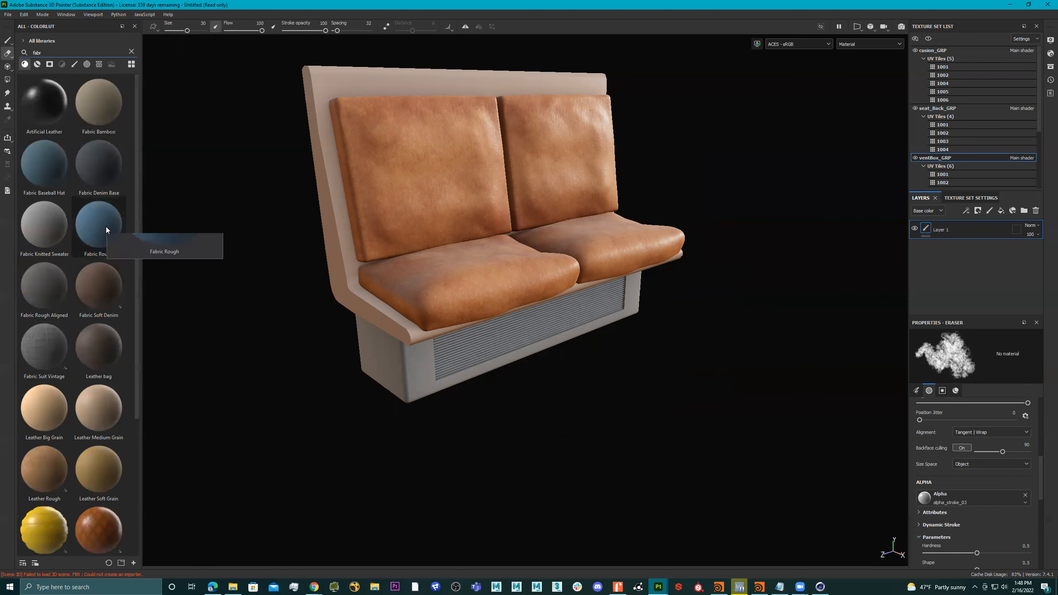
Add the Fabric Rough material above Layer 1 on the vent box and set its UV scale to about 1.49
mouse_move(106, 228)
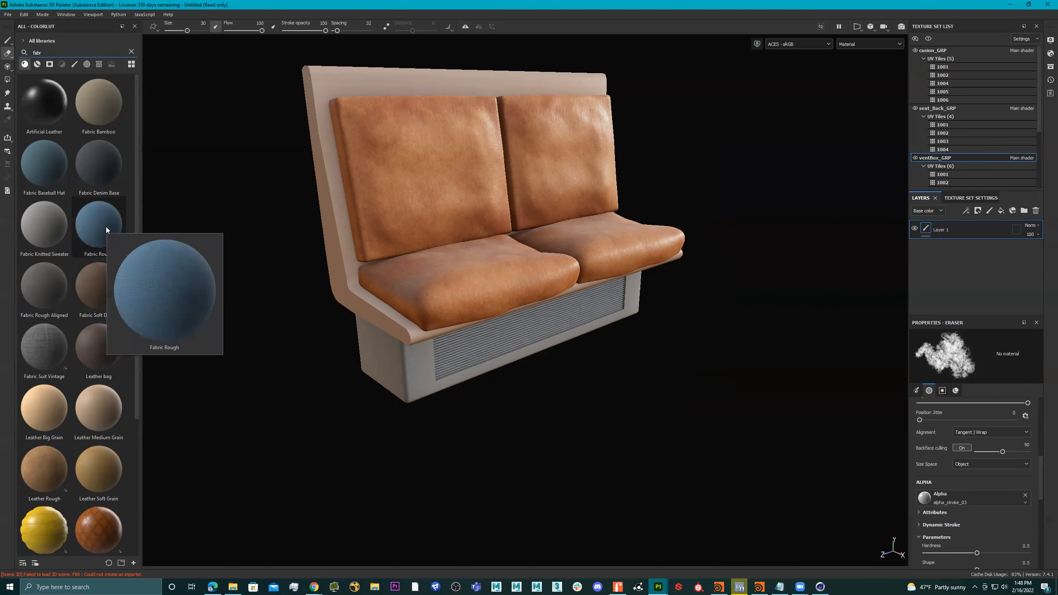
left_click_drag(105, 226, 934, 227)
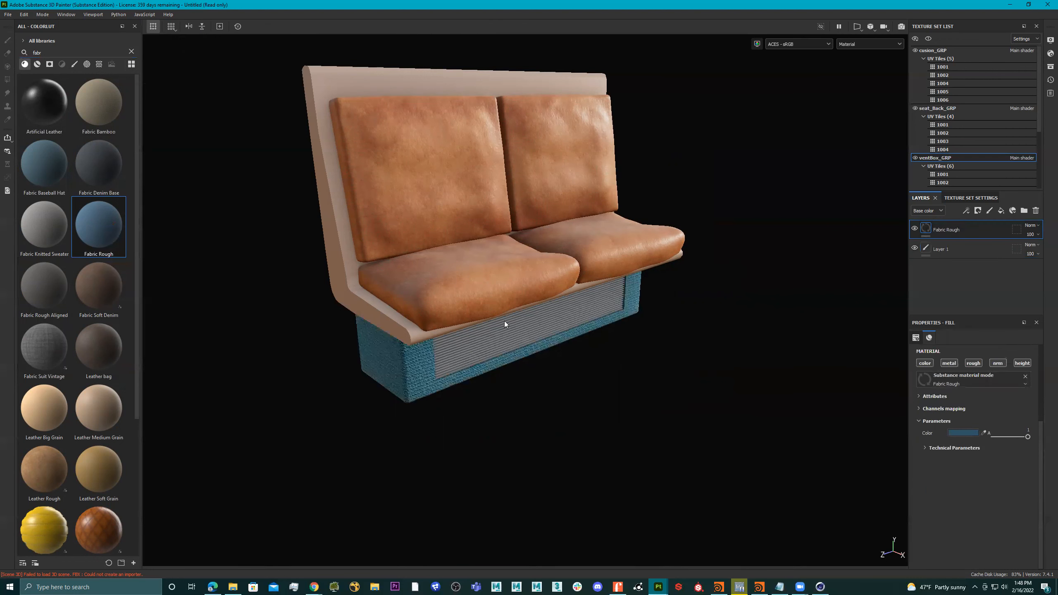
left_click_drag(424, 360, 406, 331, "alt")
right_click_drag(406, 331, 499, 327, "alt")
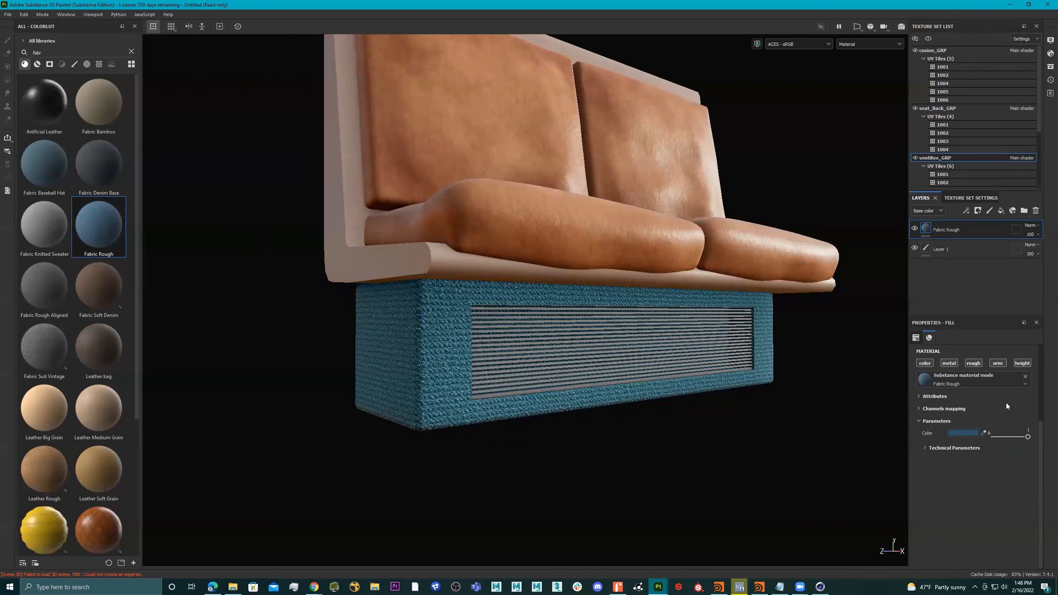
scroll(1008, 408, "up", 3)
left_click_drag(961, 418, 961, 418)
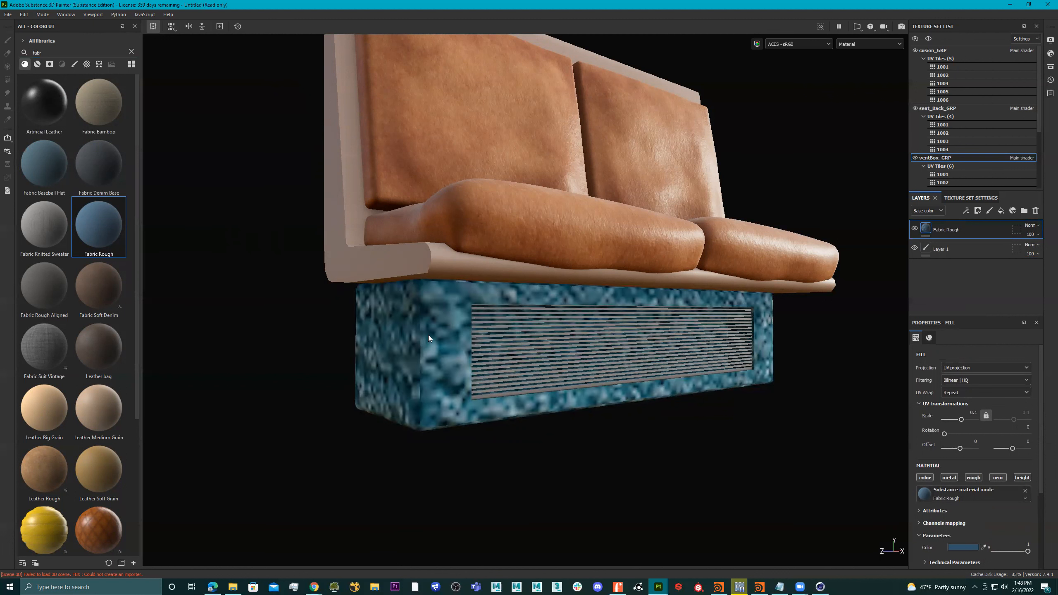
left_click_drag(958, 419, 962, 417)
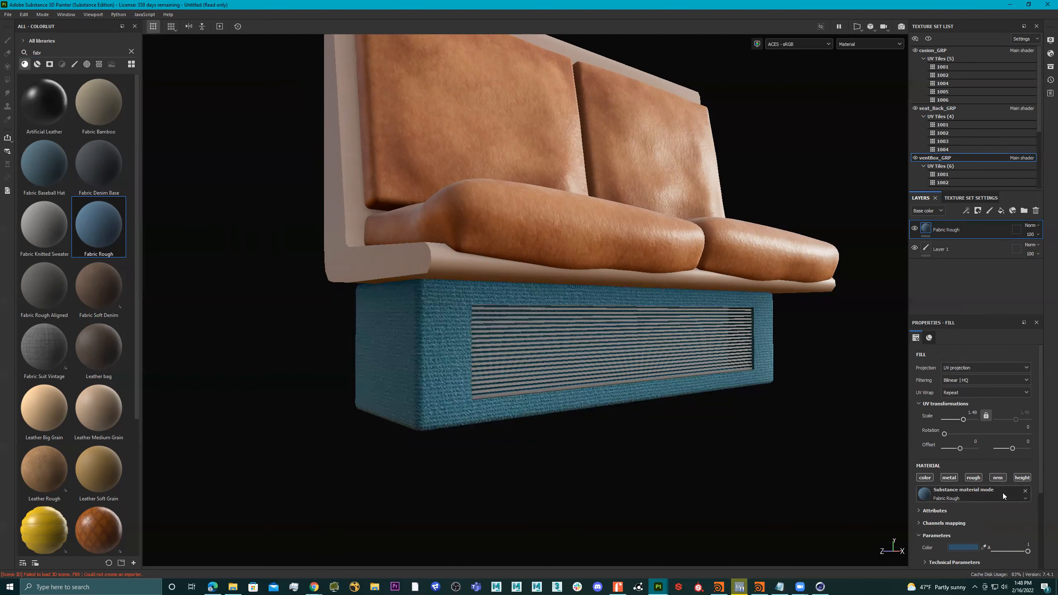
Change the Fabric Rough color on the vent box to a dark muted red, hex 342221
scroll(1002, 493, "down", 3)
left_click(969, 448)
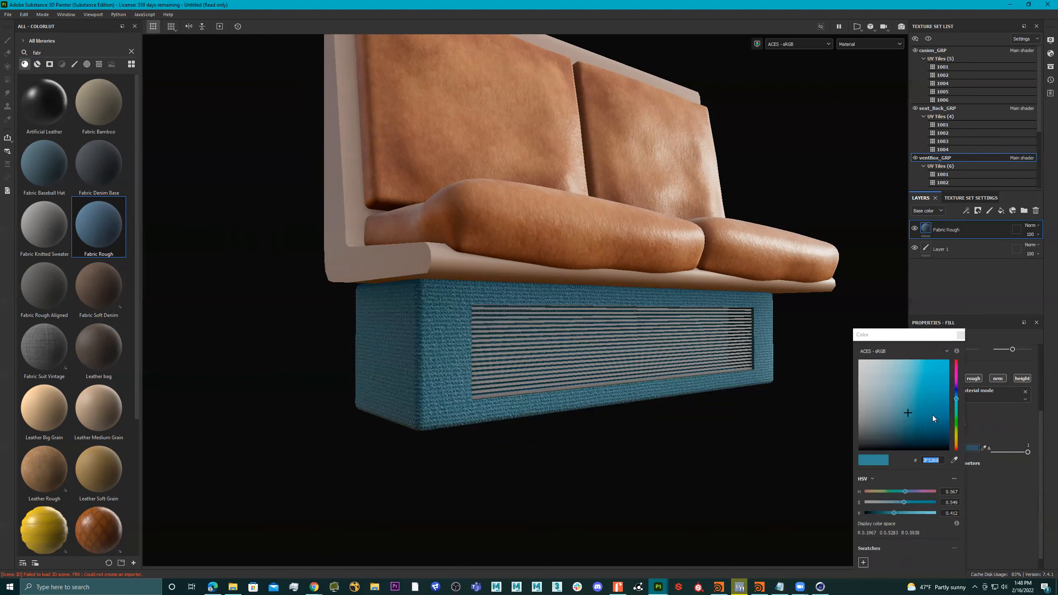
left_click_drag(954, 380, 891, 431)
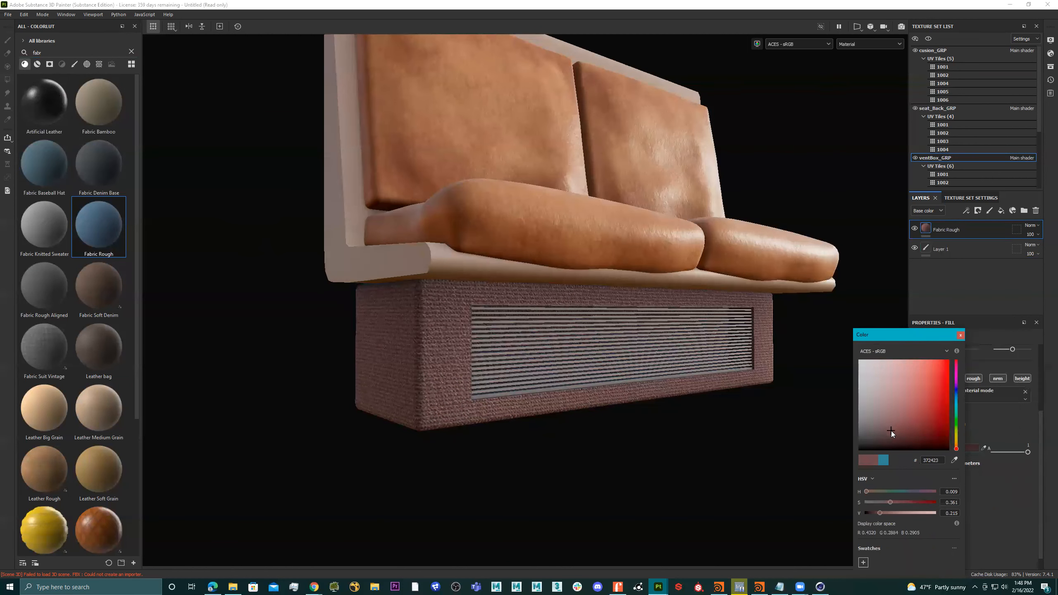
mouse_move(685, 376)
left_mouse_down("alt")
mouse_move(499, 354)
mouse_move(575, 345)
mouse_move(581, 402)
mouse_move(552, 386)
mouse_move(673, 385)
left_mouse_up("alt")
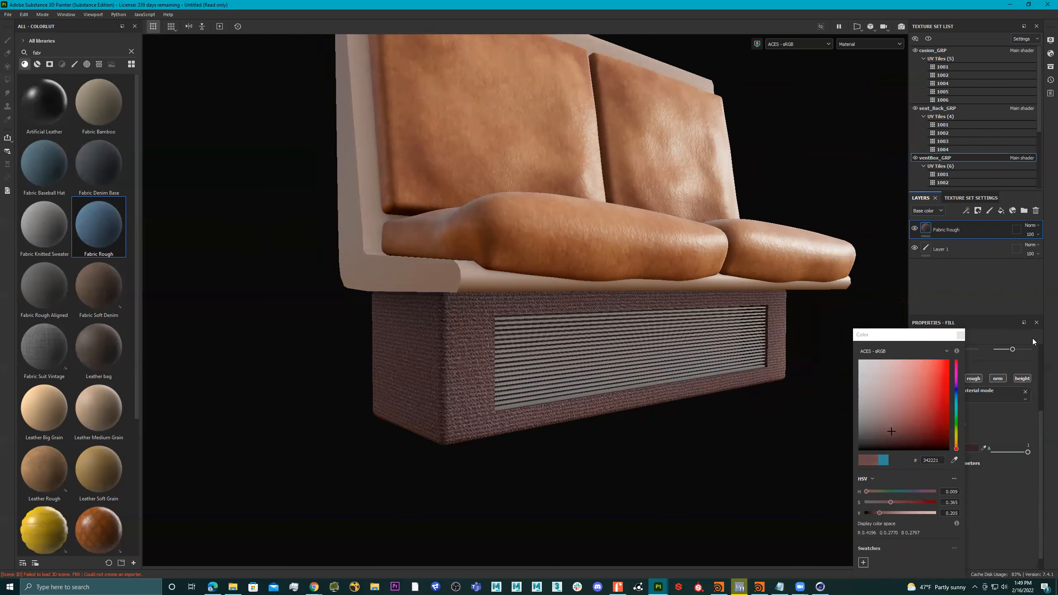
left_click(963, 334)
left_click_drag(652, 308, 612, 336, "alt")
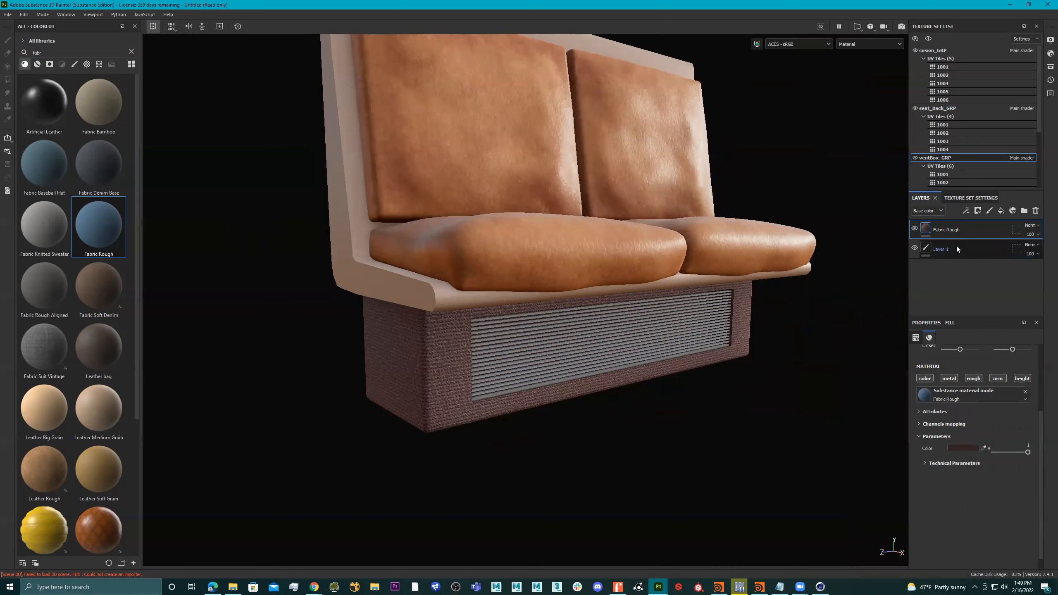
Select the ventSlats_GRP texture set, return the library to medium thumbnails, and search its materials for "metal"
scroll(954, 170, "down", 3)
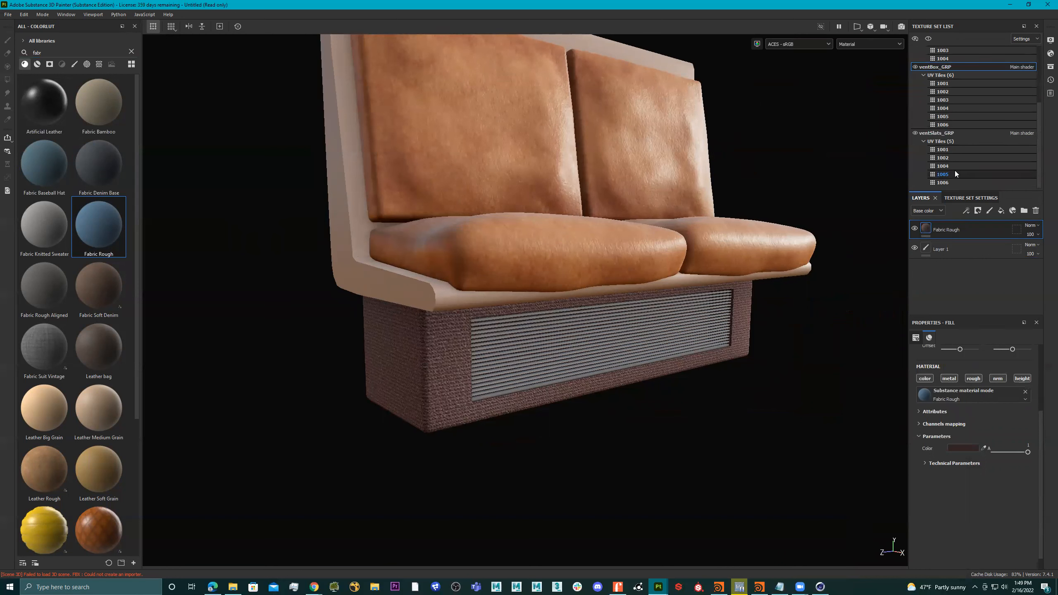
left_click(939, 133)
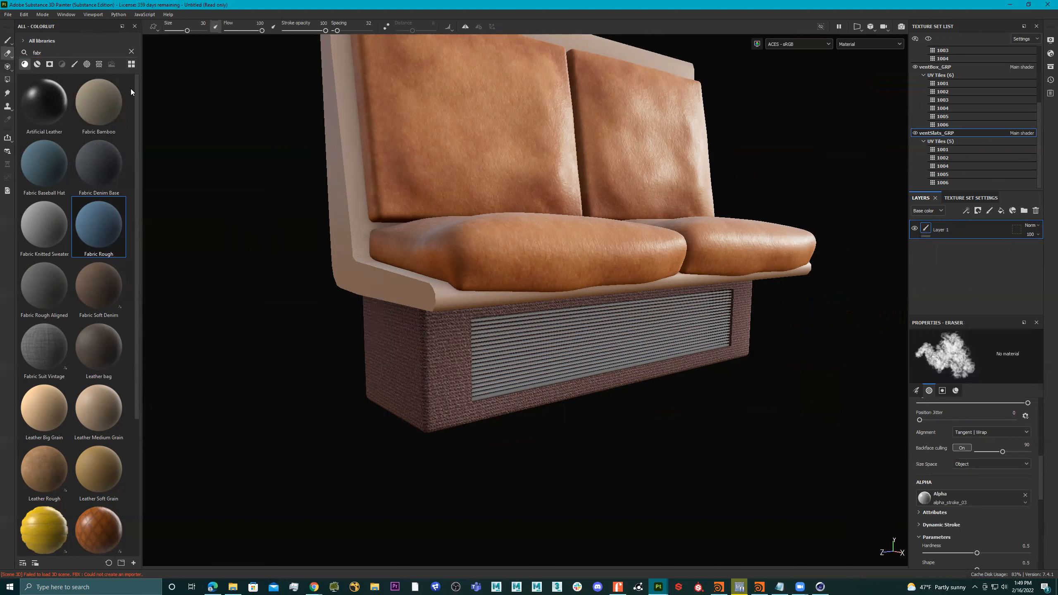
left_click(131, 63)
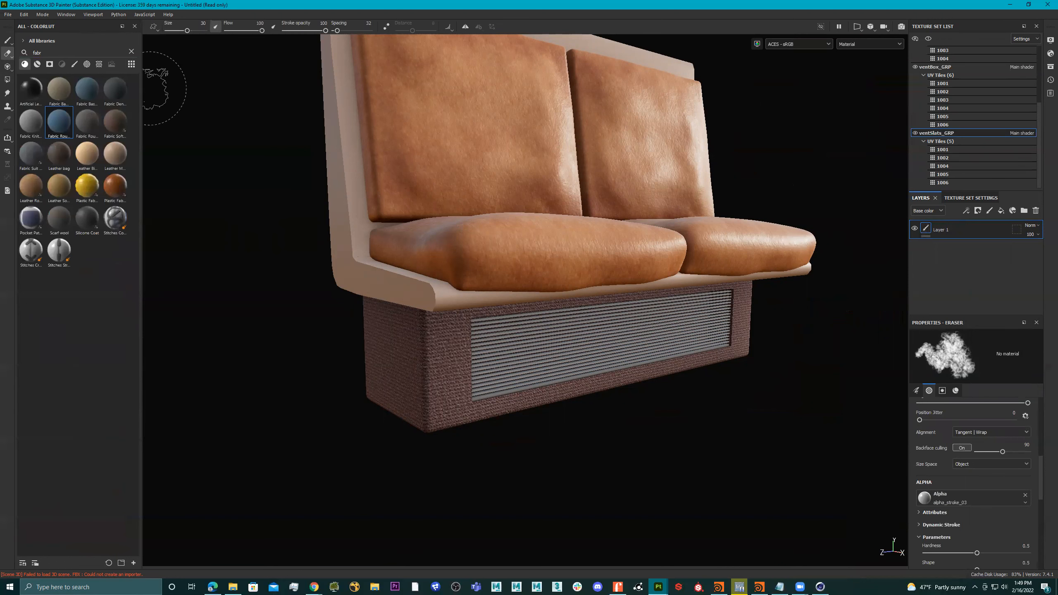
left_click(131, 51)
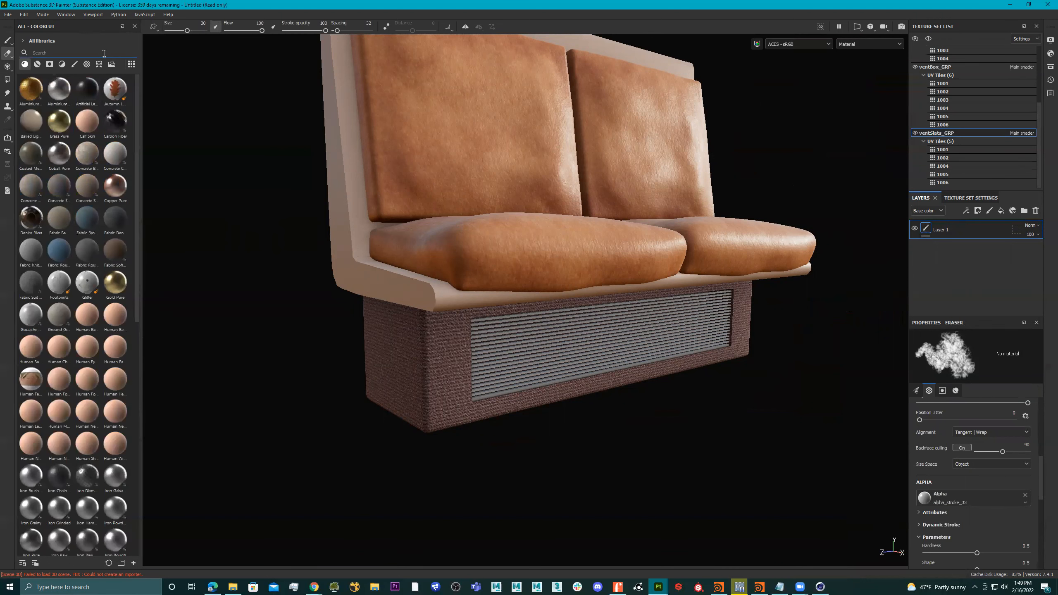
type("metal")
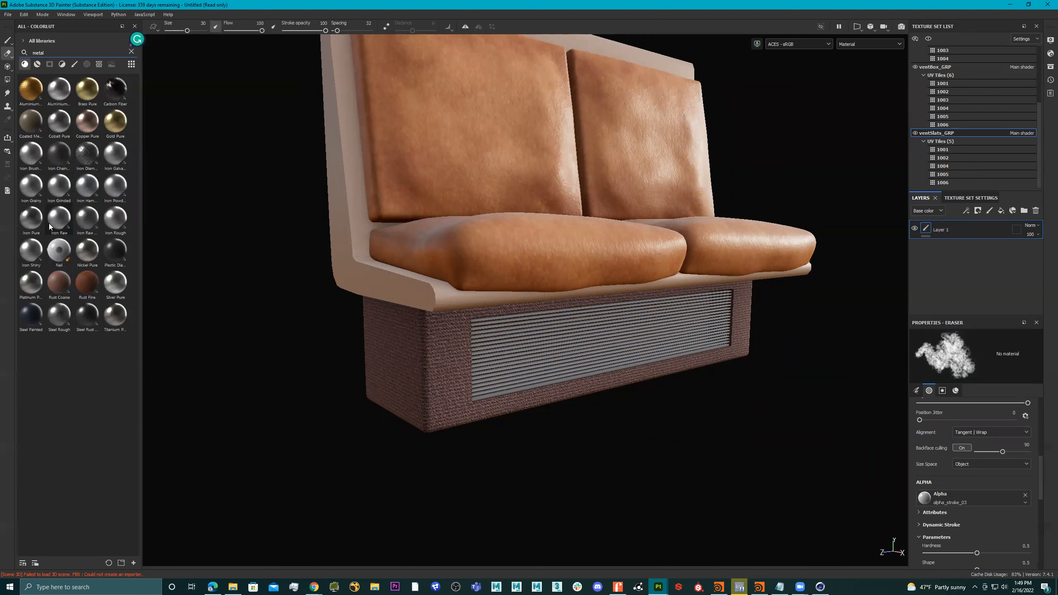
Add the Iron Powder Coated material above Layer 1 on the vent slats and increase its UV scale
mouse_move(51, 226)
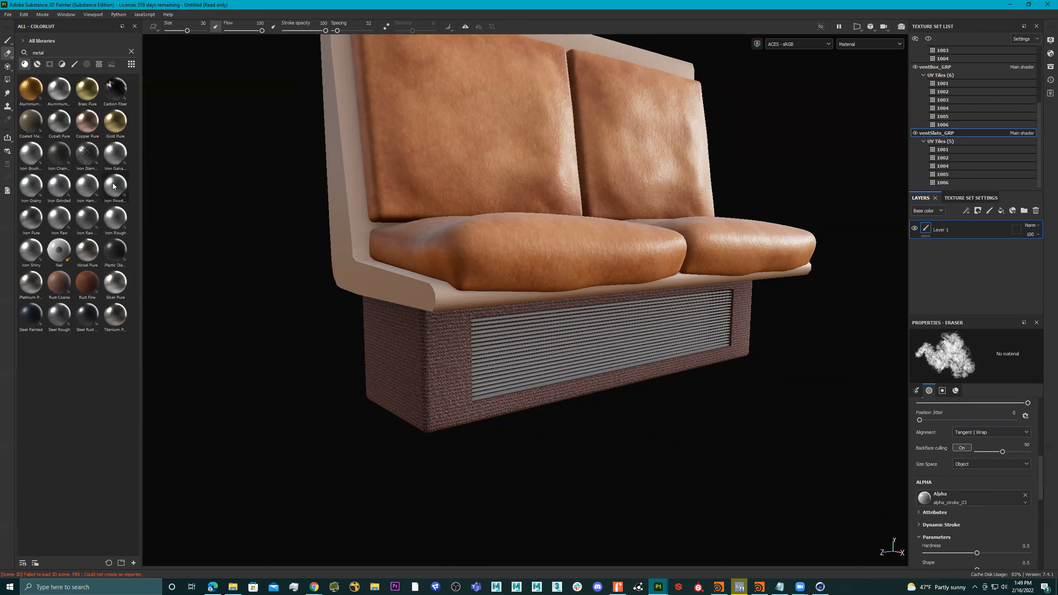
left_click_drag(119, 196, 959, 228)
left_click_drag(593, 325, 578, 329, "alt")
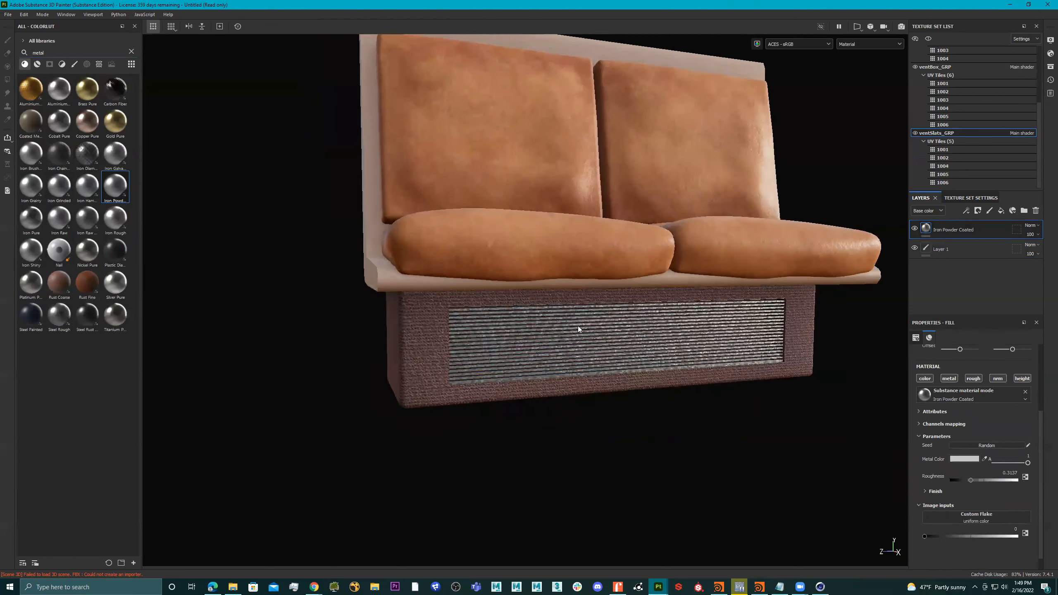
scroll(993, 439, "up", 3)
left_click_drag(961, 418, 963, 421)
mouse_move(971, 420)
left_mouse_down()
mouse_move(952, 419)
mouse_move(964, 420)
left_mouse_up()
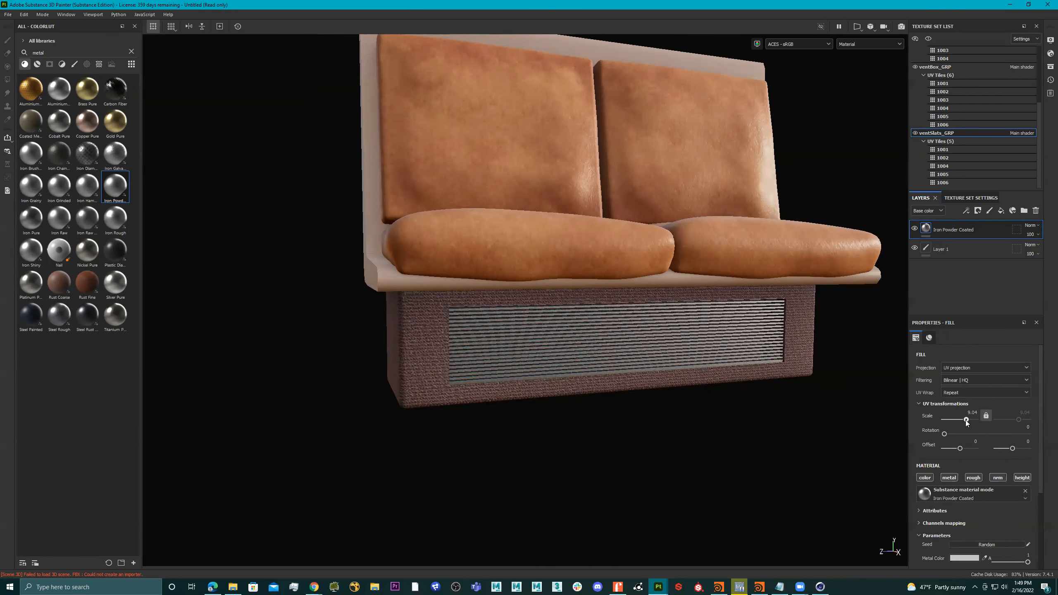
Set the Metal Color of the slats' Iron Powder Coated material to a warm gray, hex 959383
scroll(993, 444, "down", 3)
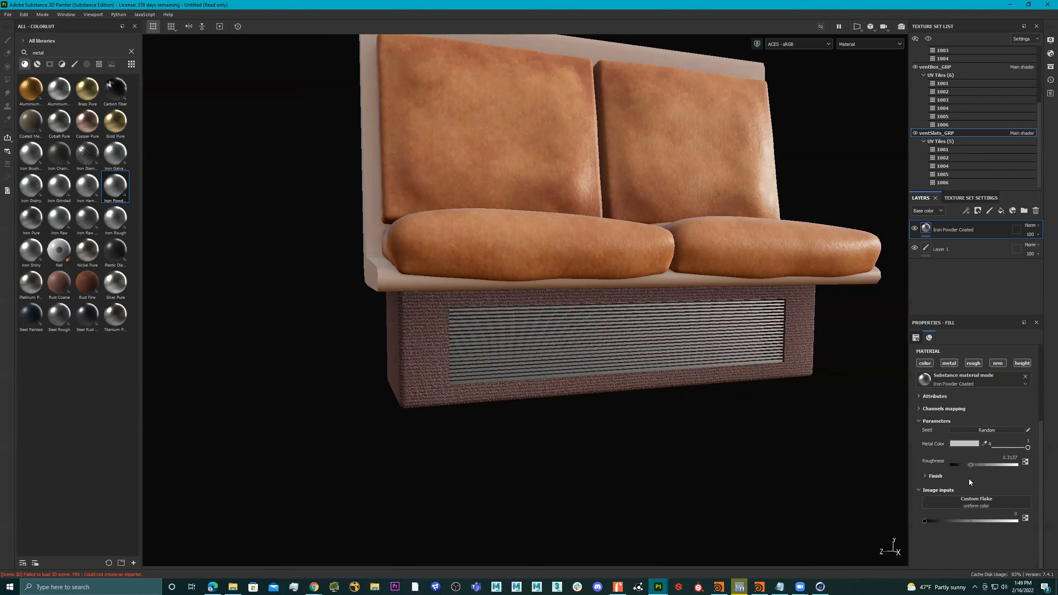
left_click(964, 444)
left_click_drag(949, 409, 865, 397)
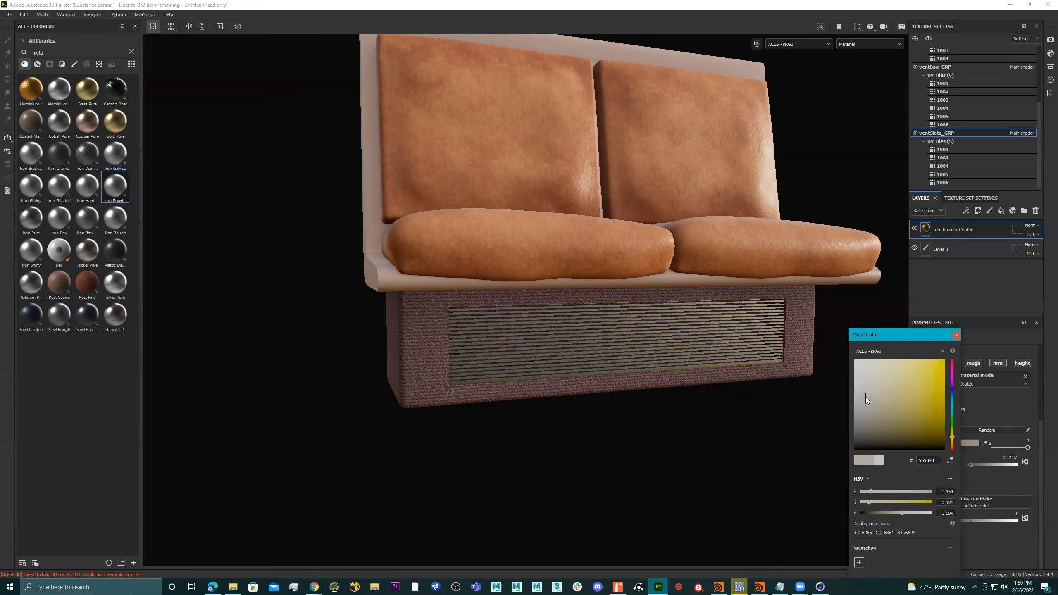
left_click_drag(667, 357, 686, 352, "alt")
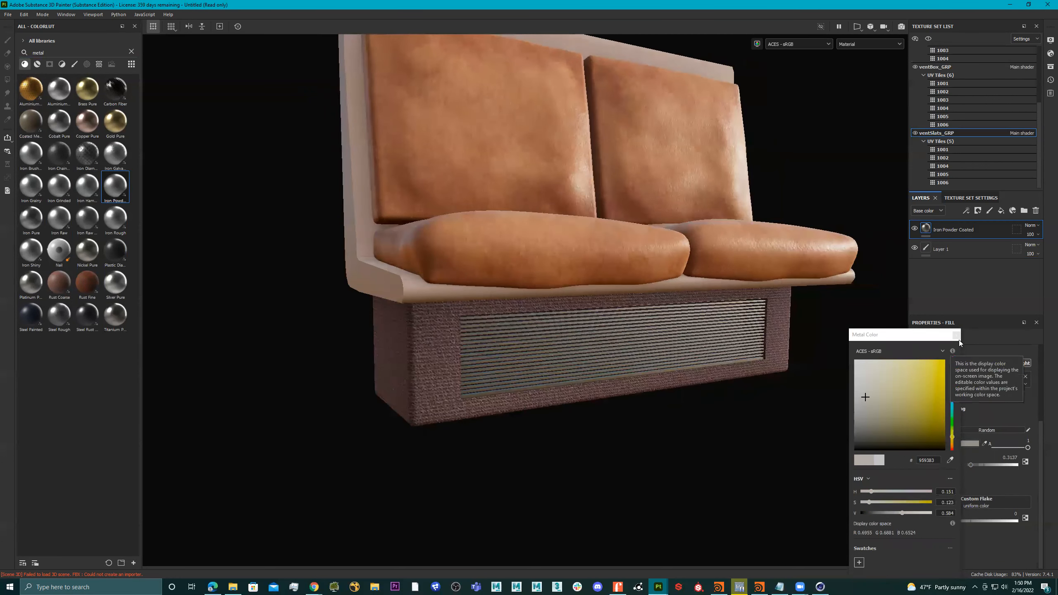
left_click(956, 335)
Inspect the whole textured seat, switch to rendering mode, and rotate the environment lighting around it
left_click_drag(603, 294, 528, 332, "alt")
right_click_drag(565, 316, 727, 293, "shift")
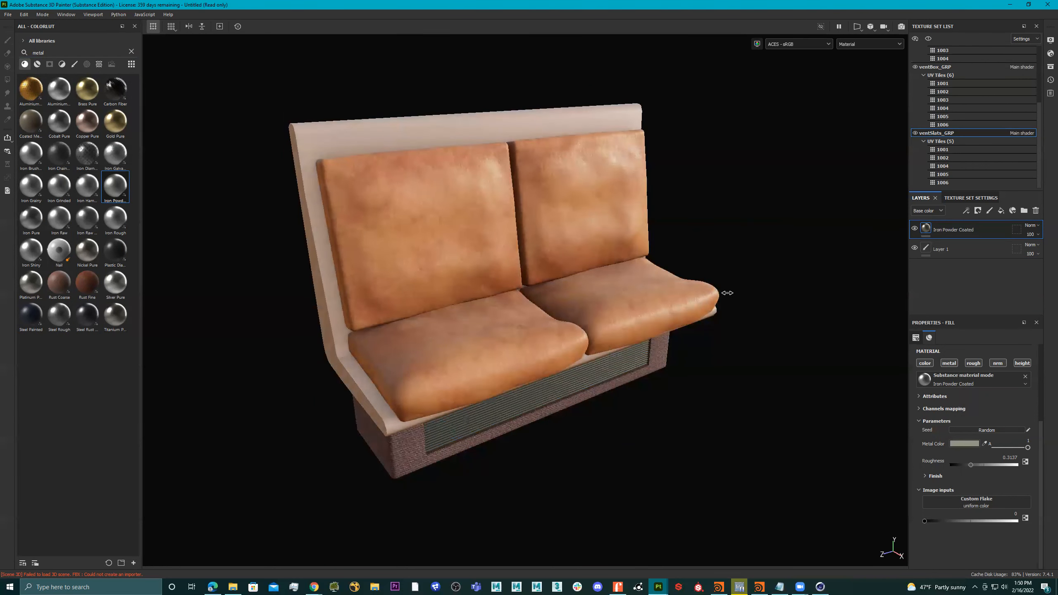
left_click_drag(637, 305, 606, 284, "alt")
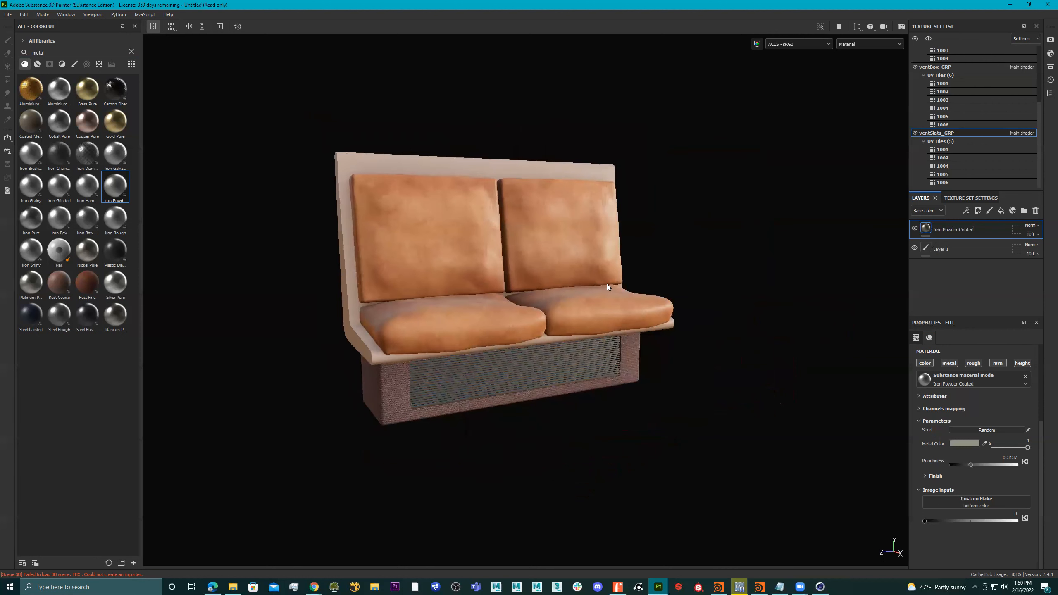
left_click(900, 27)
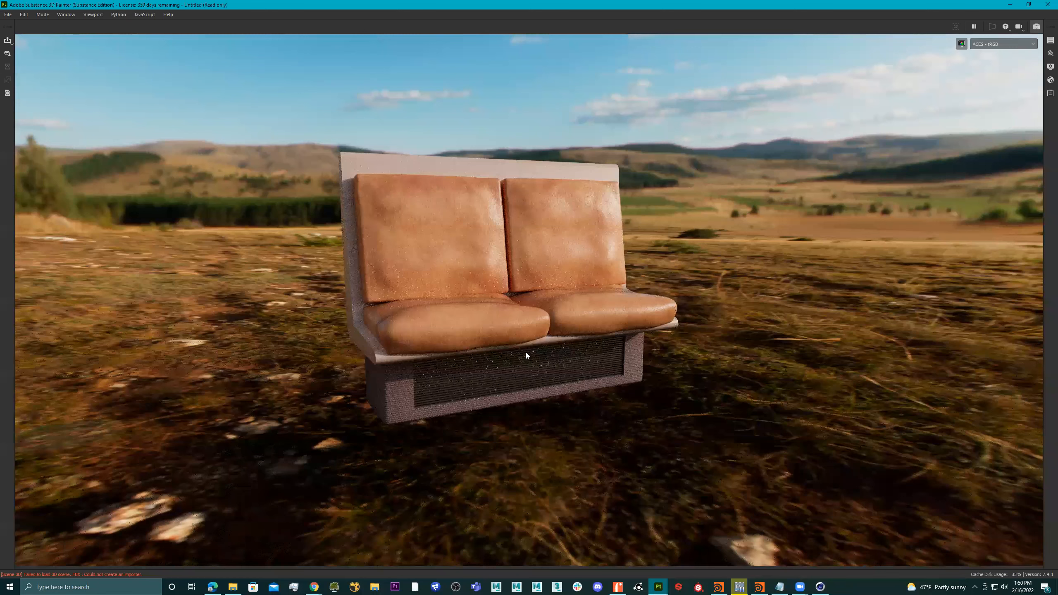
left_click_drag(559, 350, 548, 295, "alt")
right_click_drag(548, 295, 927, 208, "shift")
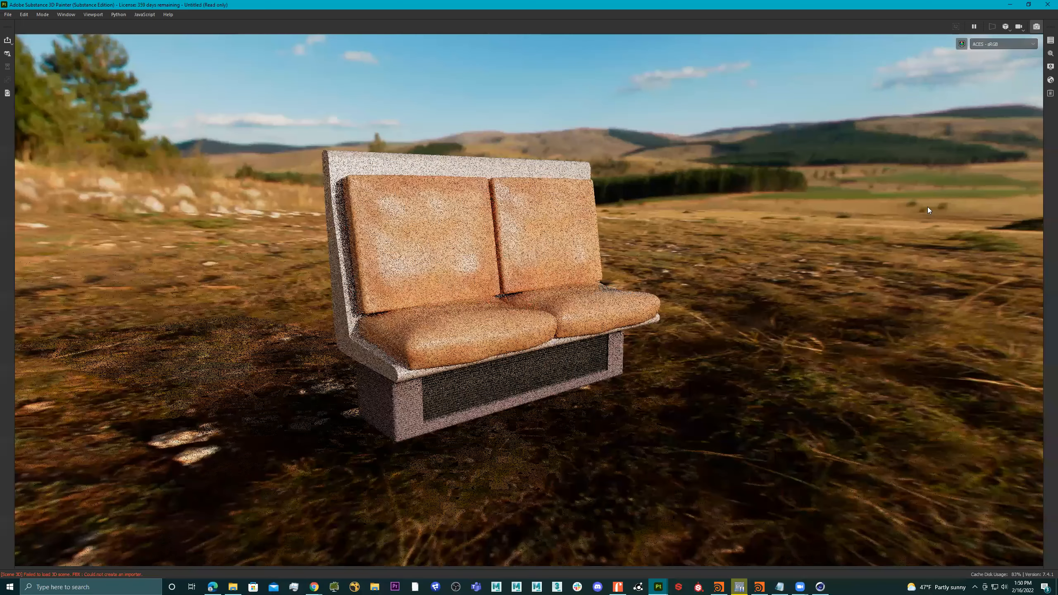
Open the display settings, switch the environment map to Bonifacio Street, and rotate the environment around the seat
left_click(1050, 67)
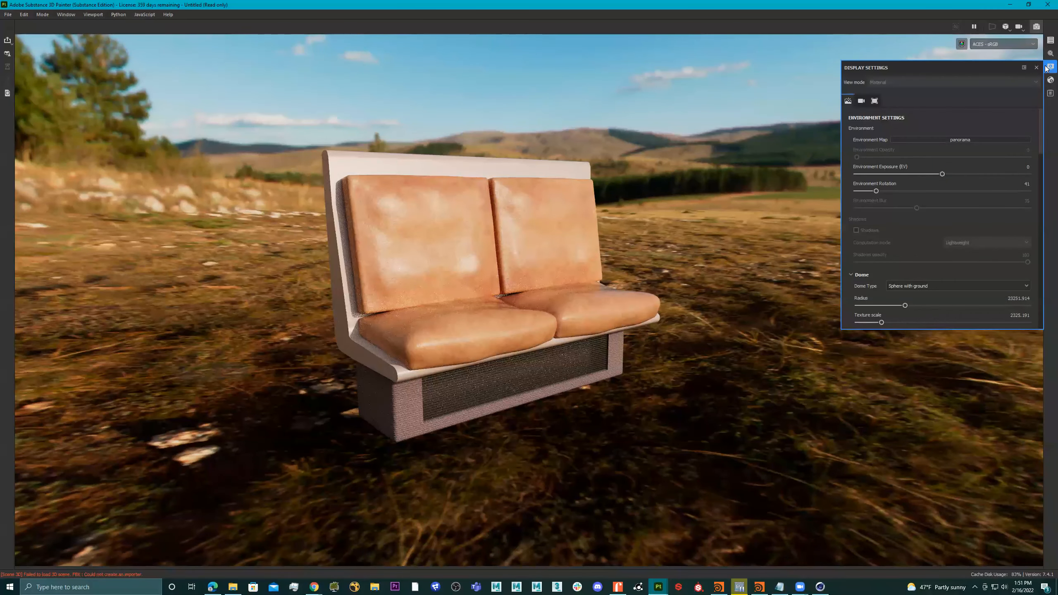
left_click(966, 138)
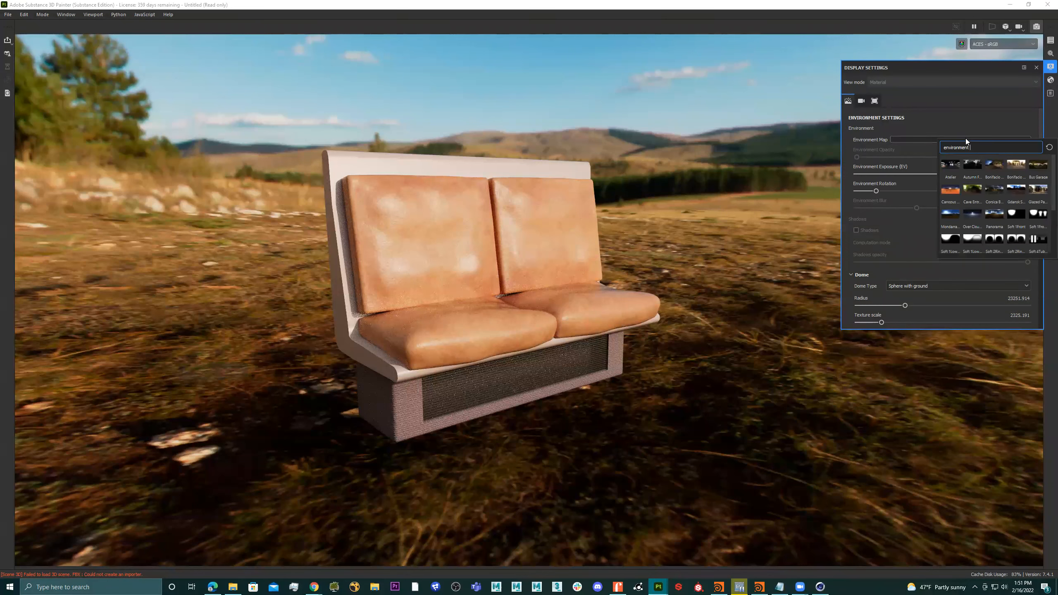
left_click(1015, 164)
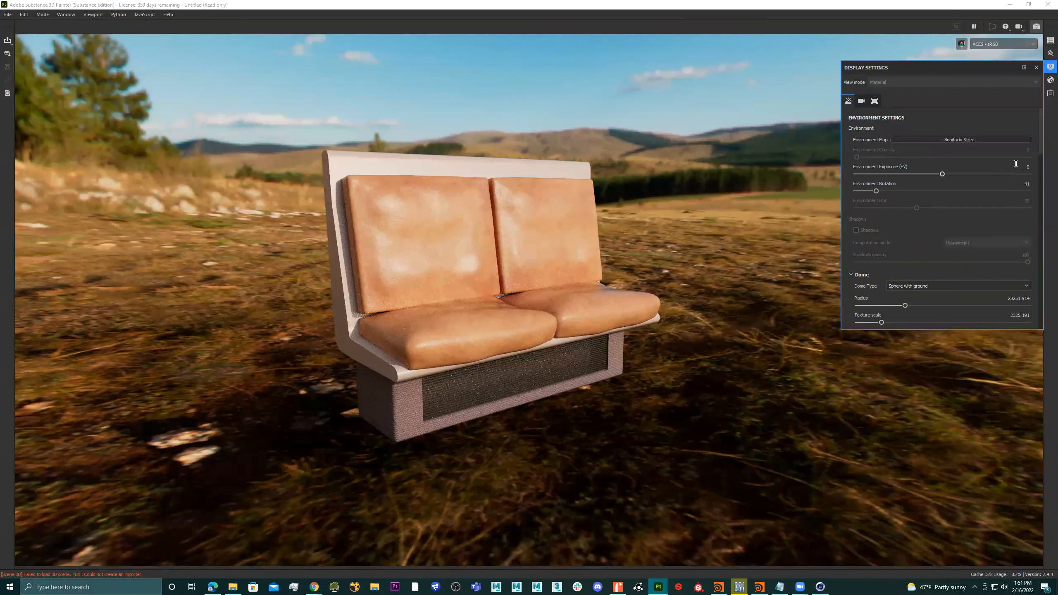
mouse_move(462, 281)
left_mouse_down("alt")
mouse_move(458, 269)
mouse_move(450, 276)
left_mouse_up("alt")
right_click_drag(468, 275, 508, 280, "shift")
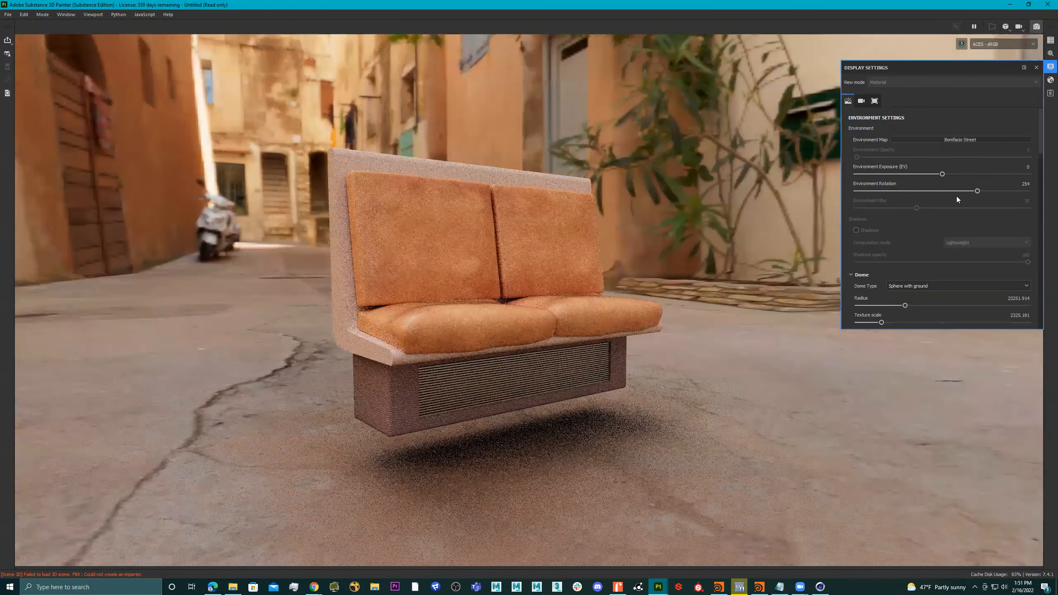
Try the Mondarrain and Bus Garage environment maps, rotating the lighting around the seat in each one
left_click(972, 142)
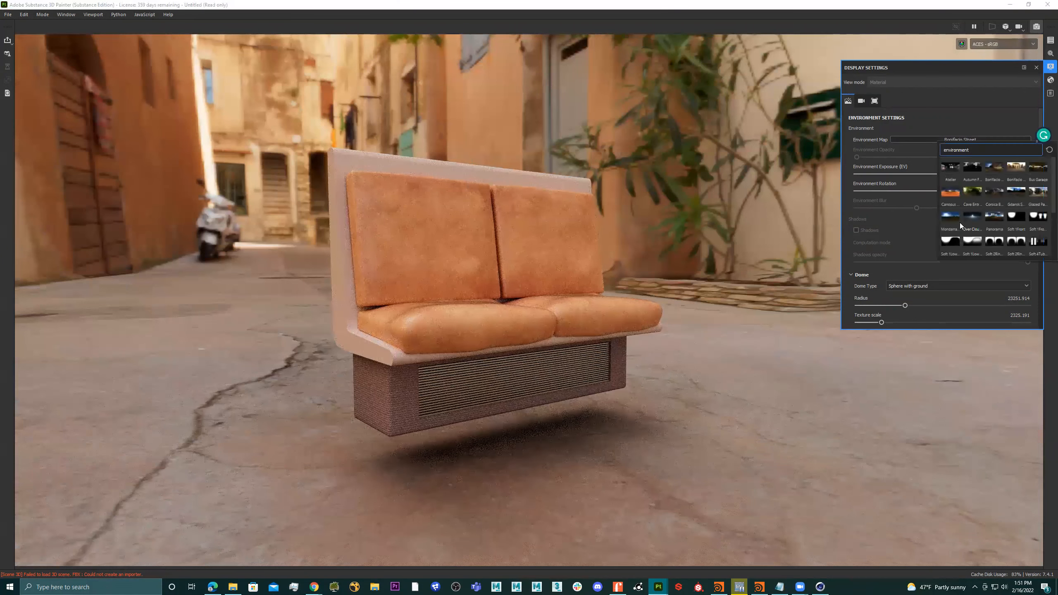
left_click(948, 214)
right_click_drag(636, 282, 602, 282, "shift")
left_click(930, 140)
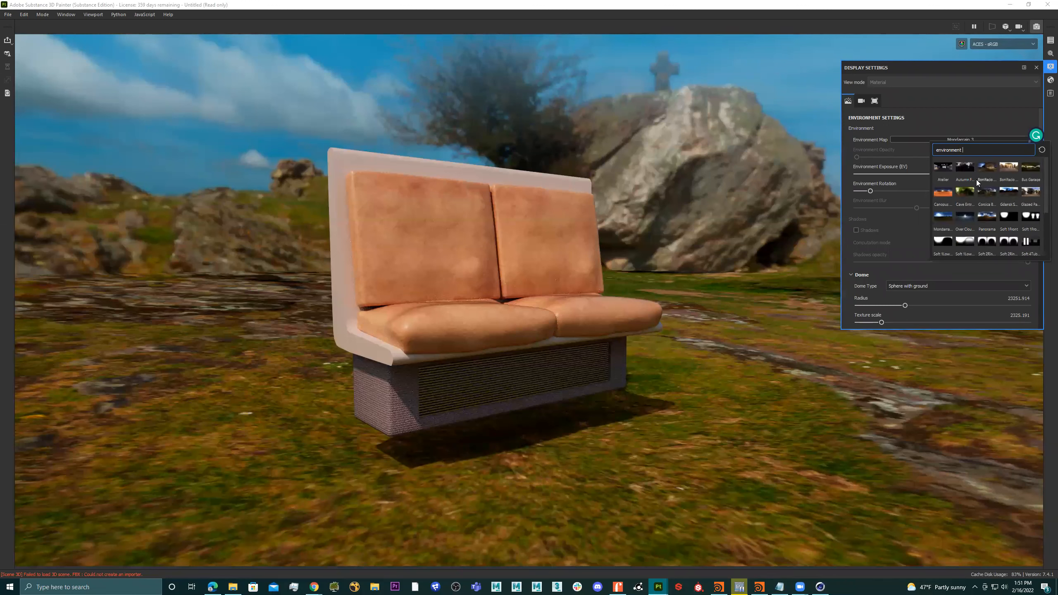
left_click(1032, 170)
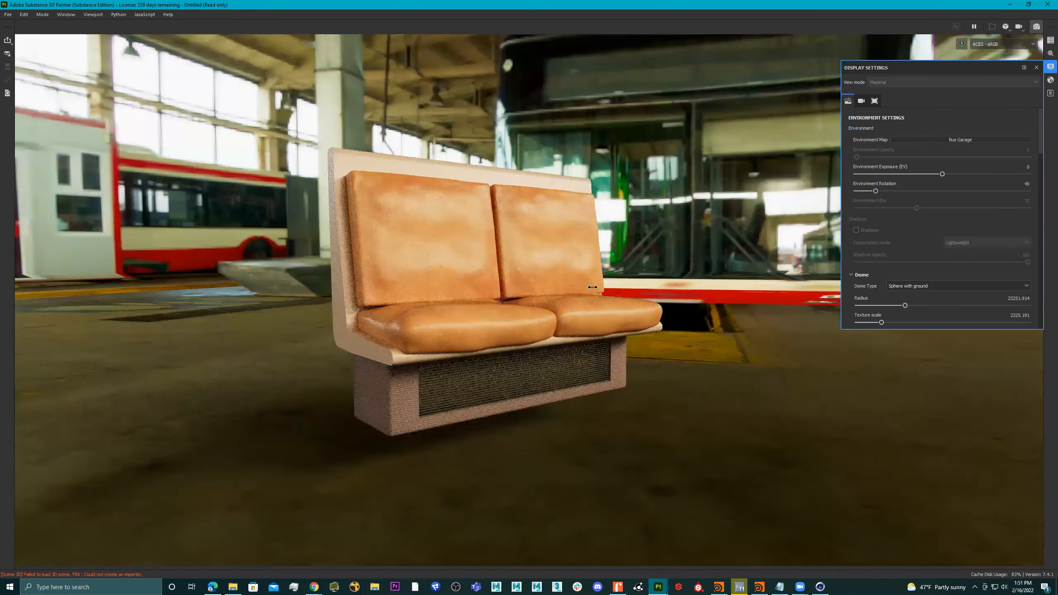
right_click_drag(592, 287, 665, 289, "shift")
Try the Cave Entry Forest environment map, rotating its lighting and viewing the seat from several angles
left_click(961, 139)
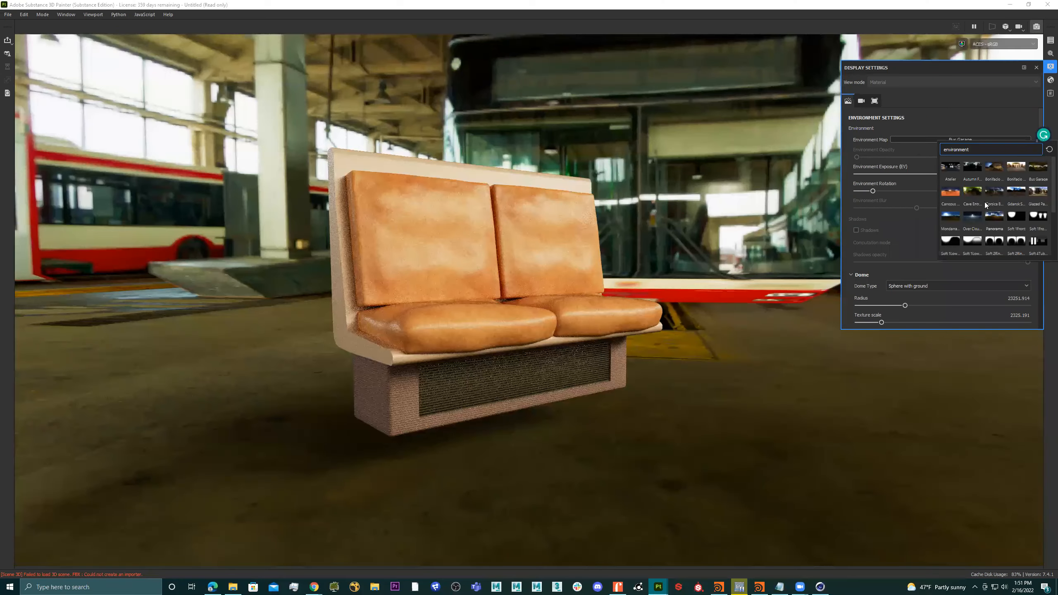
left_click(971, 192)
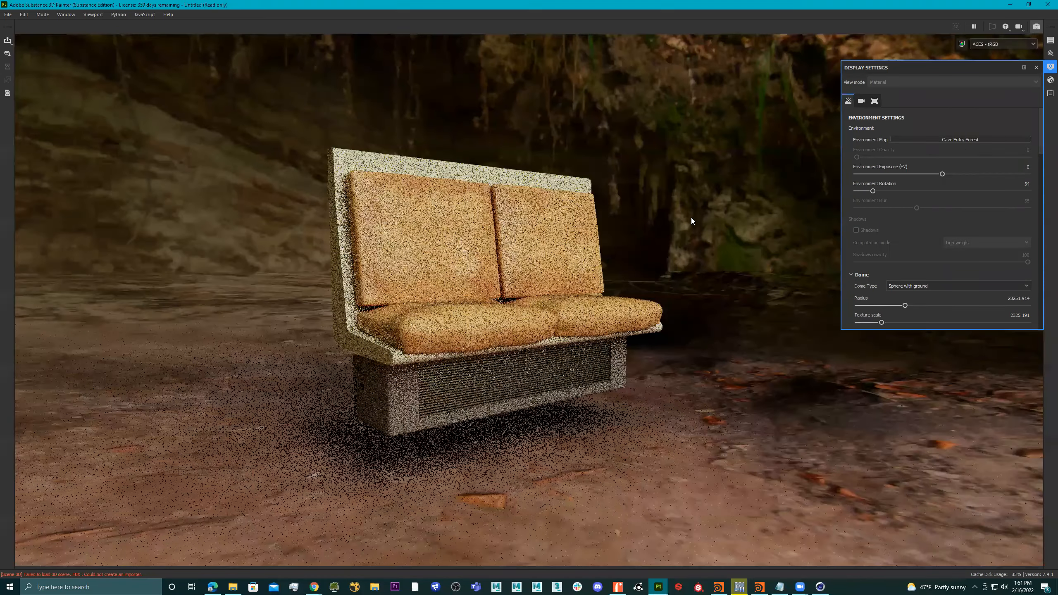
right_click_drag(567, 269, 642, 269, "shift")
left_click_drag(589, 277, 332, 324, "alt")
right_click_drag(495, 310, 577, 299, "shift")
left_click_drag(577, 299, 734, 236, "alt+shift")
left_click_drag(591, 331, 617, 334, "alt")
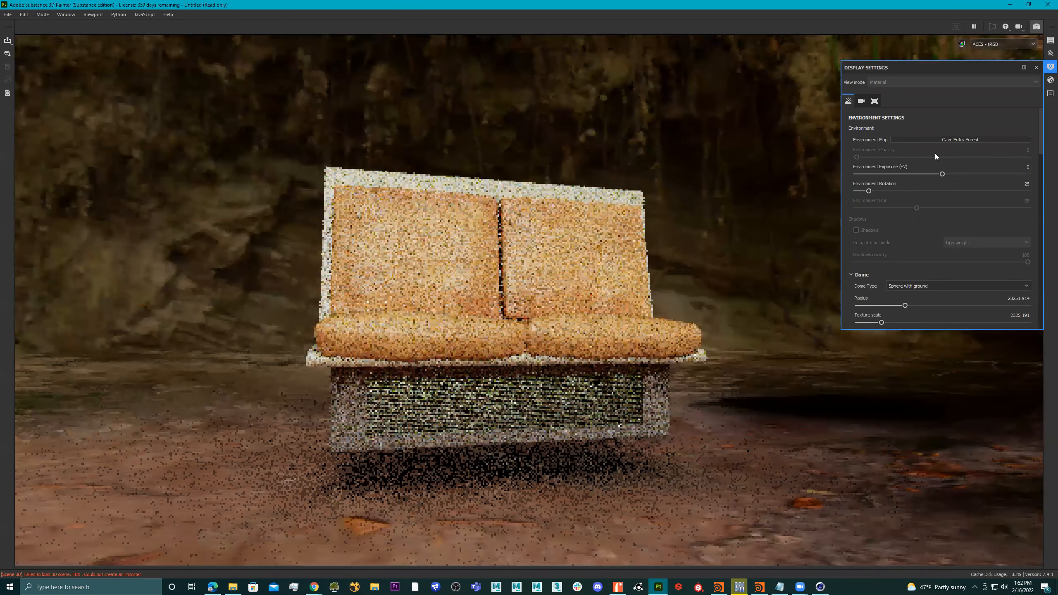
Try the Villa Nova Street and Bonifacio Aragon Stairs environment maps, rotating the lighting in each one
left_click(947, 140)
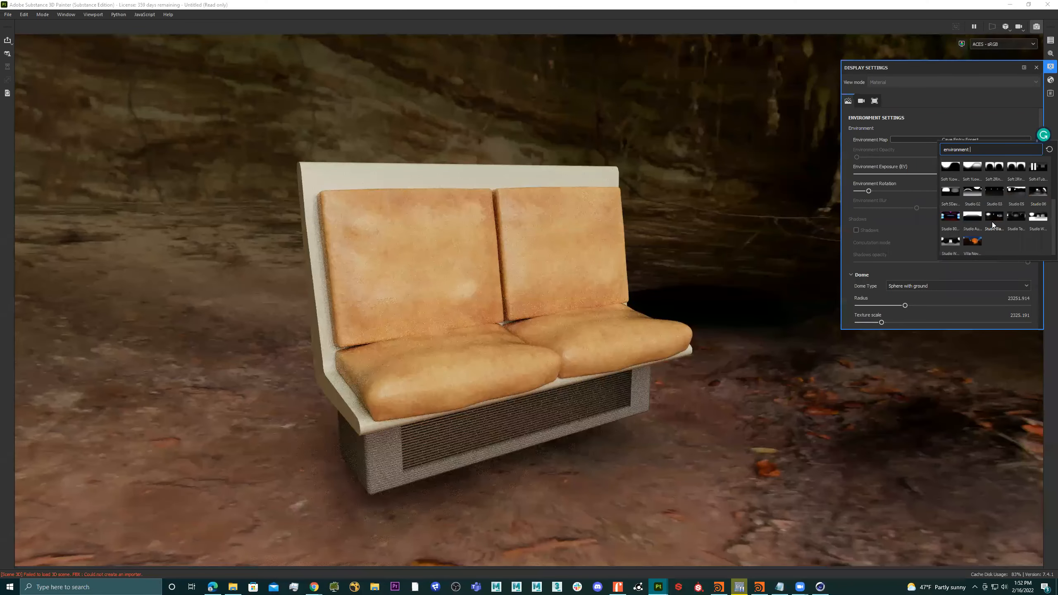
left_click(974, 241)
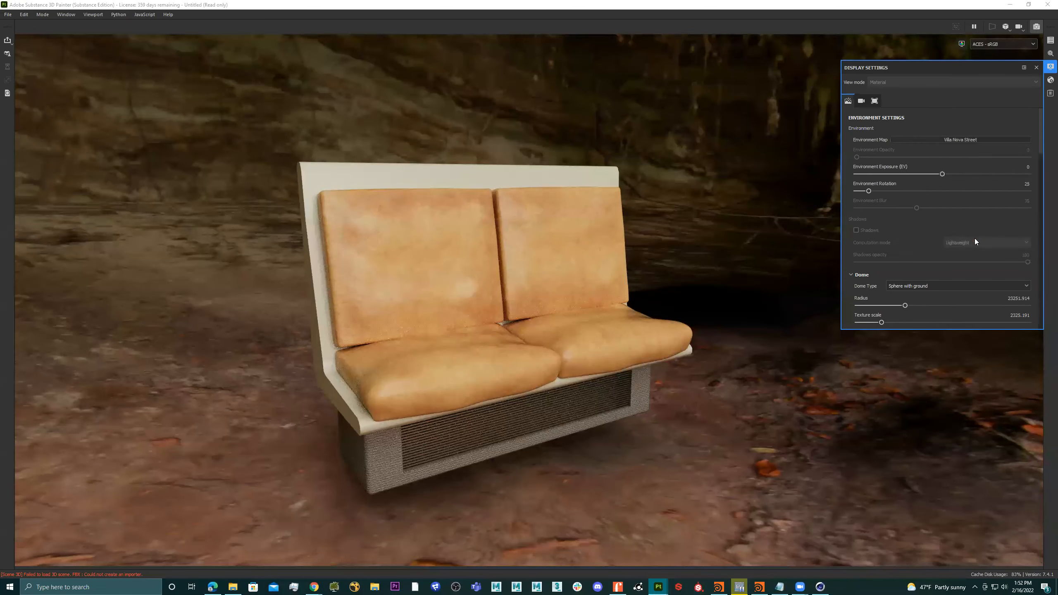
right_click_drag(606, 240, 467, 244, "shift")
right_click_drag(738, 187, 937, 135, "shift")
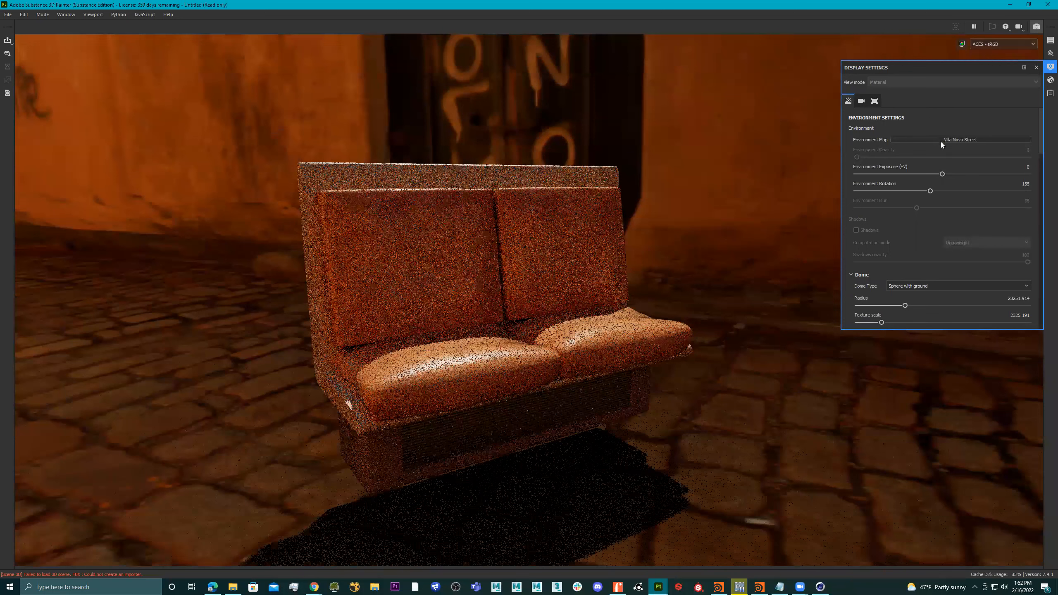
left_click(940, 141)
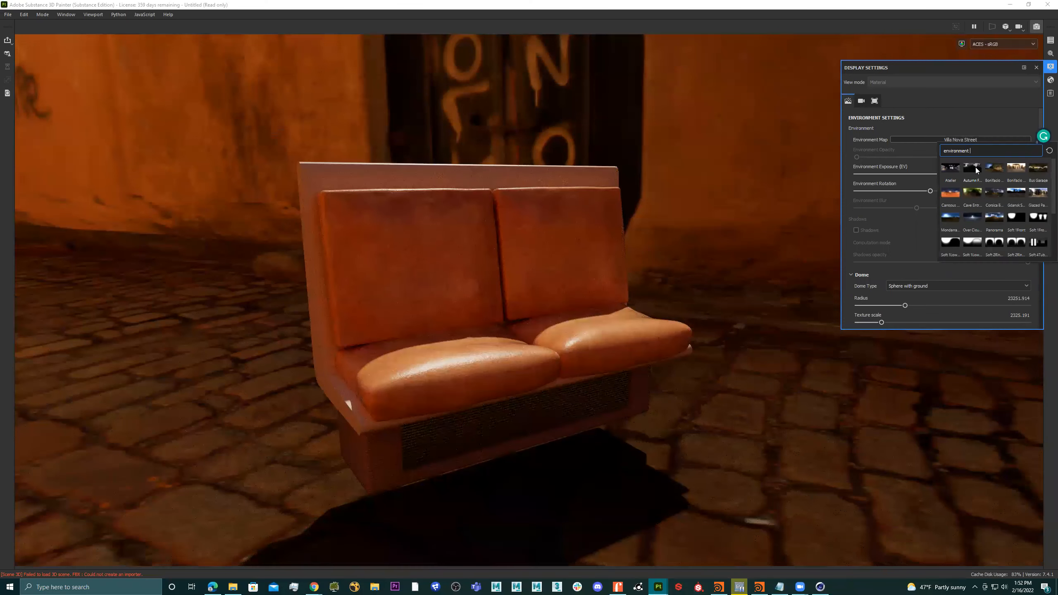
left_click(991, 167)
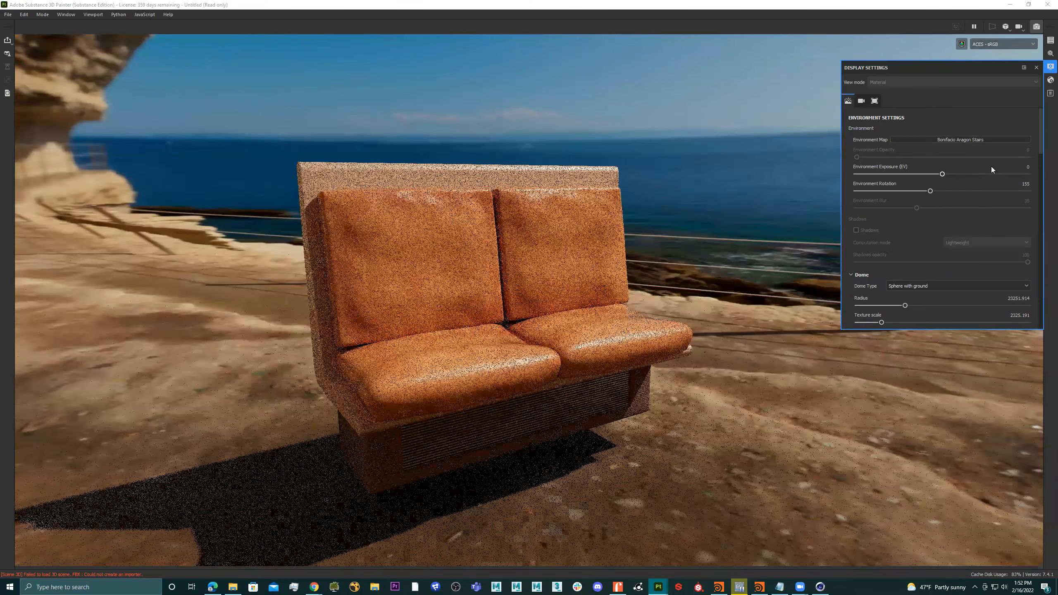
right_click_drag(537, 234, 631, 233, "shift")
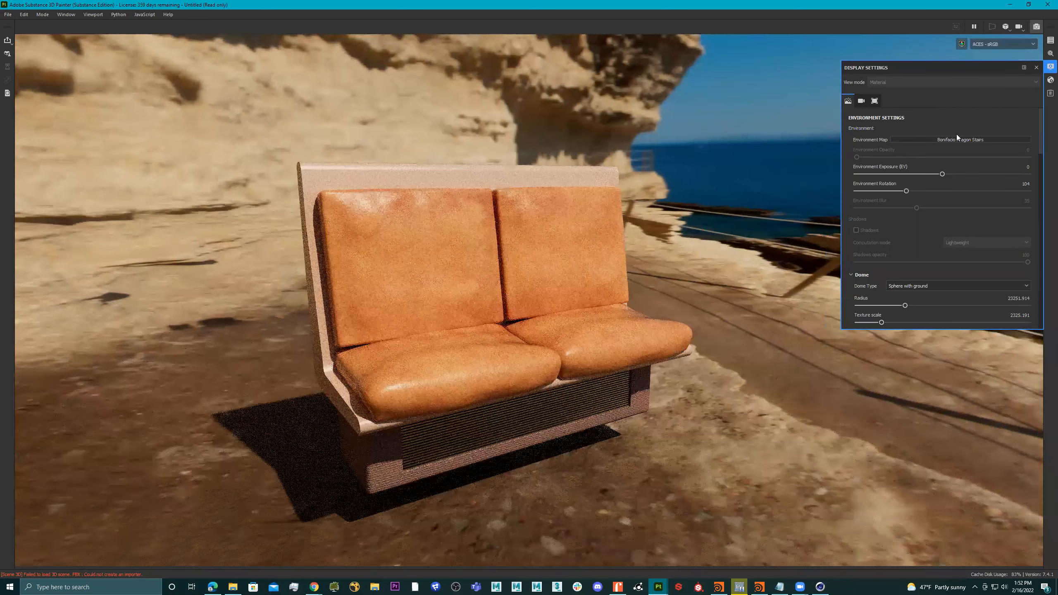
Set the environment map to Bonifacio Street, its rotation to about 238, and its exposure to -0.1 EV
left_click(958, 140)
left_click(1017, 165)
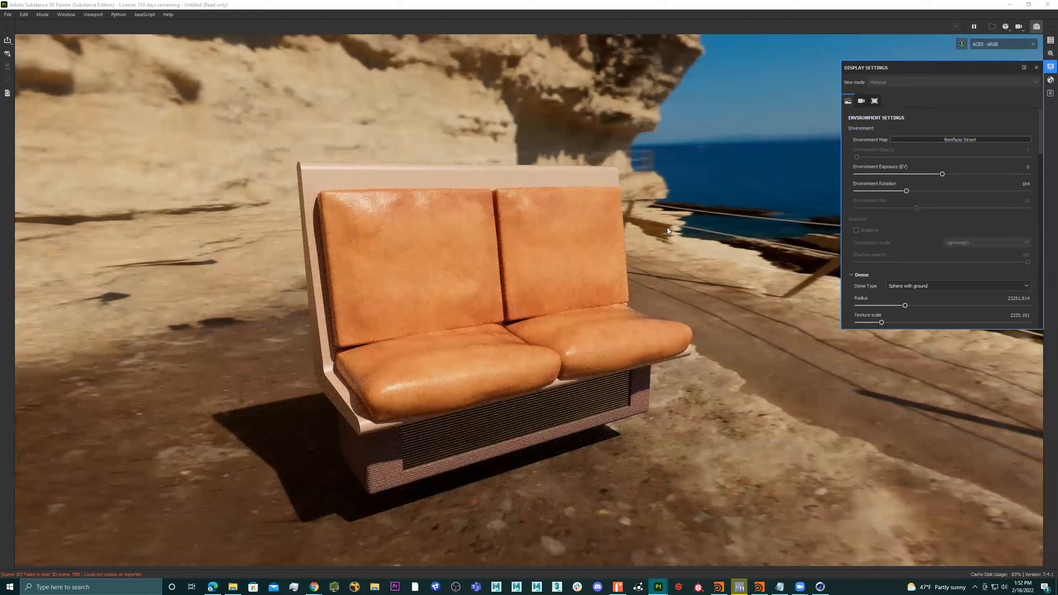
mouse_move(560, 256)
right_mouse_down("shift")
mouse_move(575, 252)
mouse_move(564, 255)
right_mouse_up("shift")
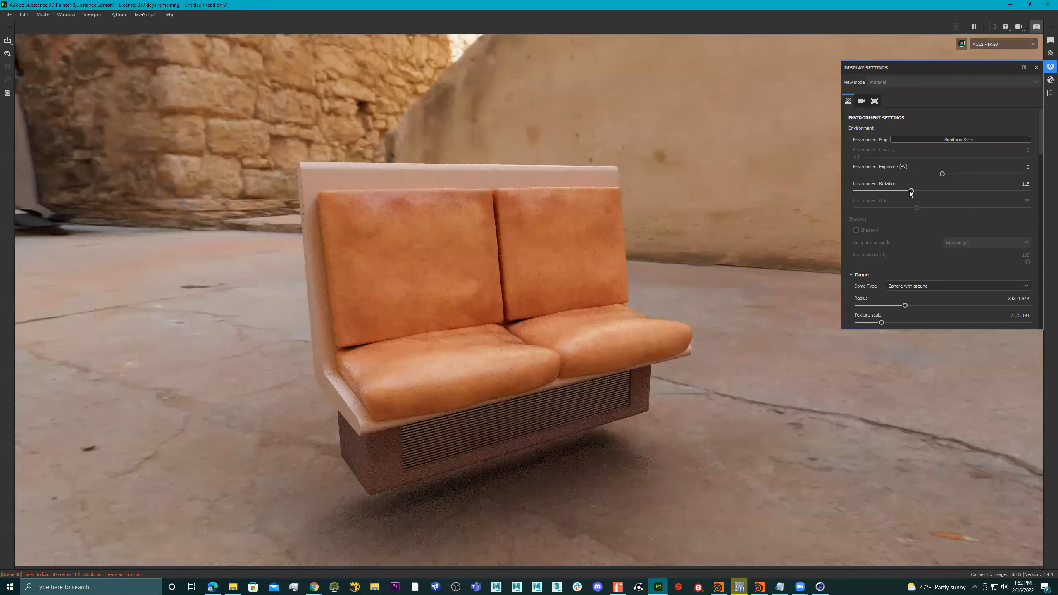
left_click_drag(910, 191, 940, 174)
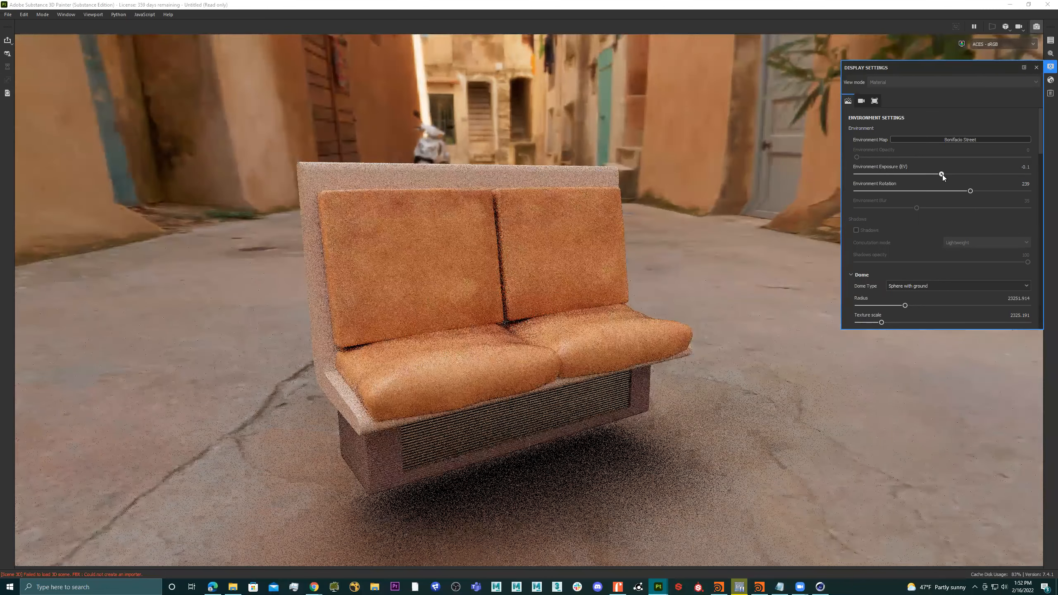
Raise the dome's ground to meet the bottom of the vent box, setting its Y position to about -367.38
scroll(895, 248, "down", 3)
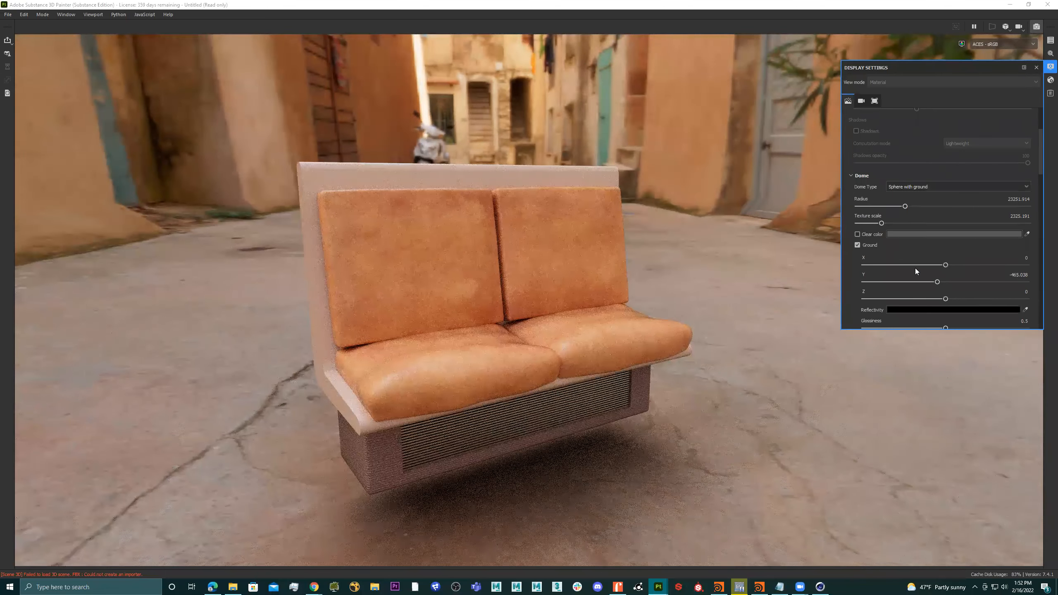
scroll(916, 269, "down", 2)
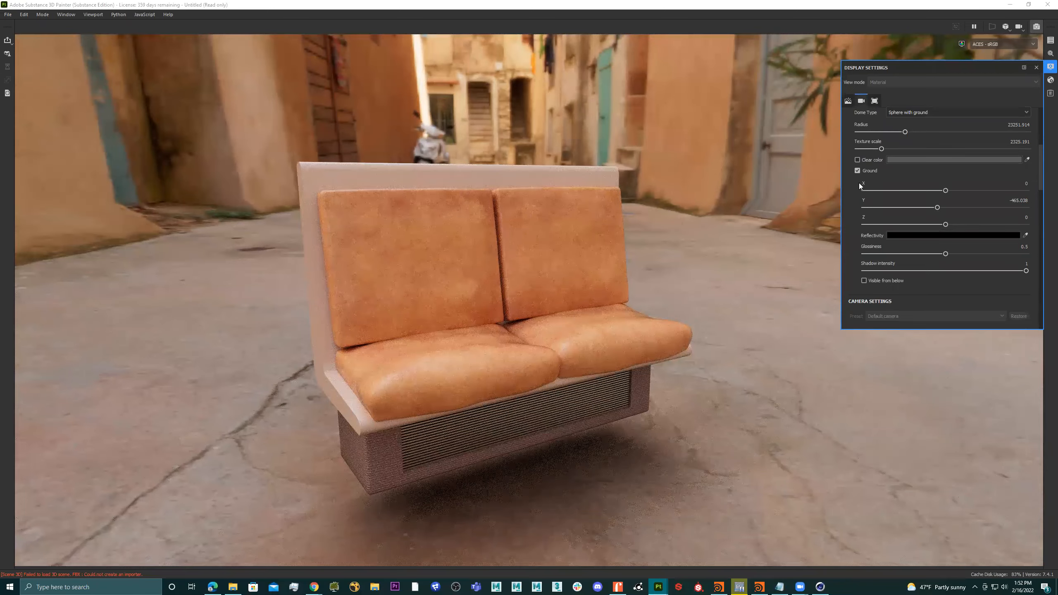
left_click_drag(937, 208, 938, 208)
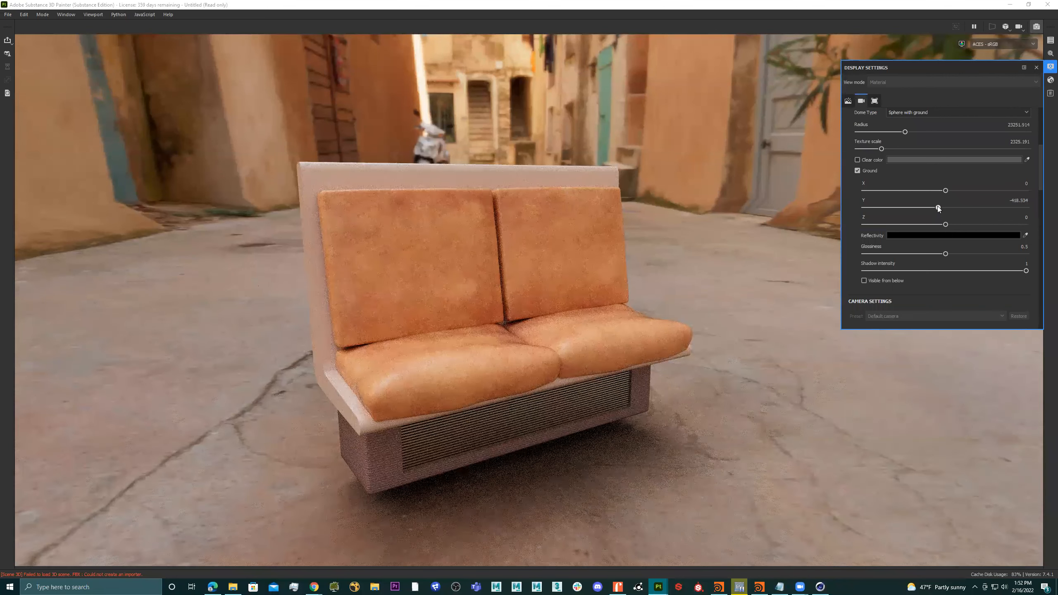
left_click_drag(939, 209, 939, 208)
left_click_drag(600, 334, 669, 298, "alt")
right_click_drag(562, 375, 720, 362, "alt")
middle_click_drag(589, 342, 575, 275, "alt")
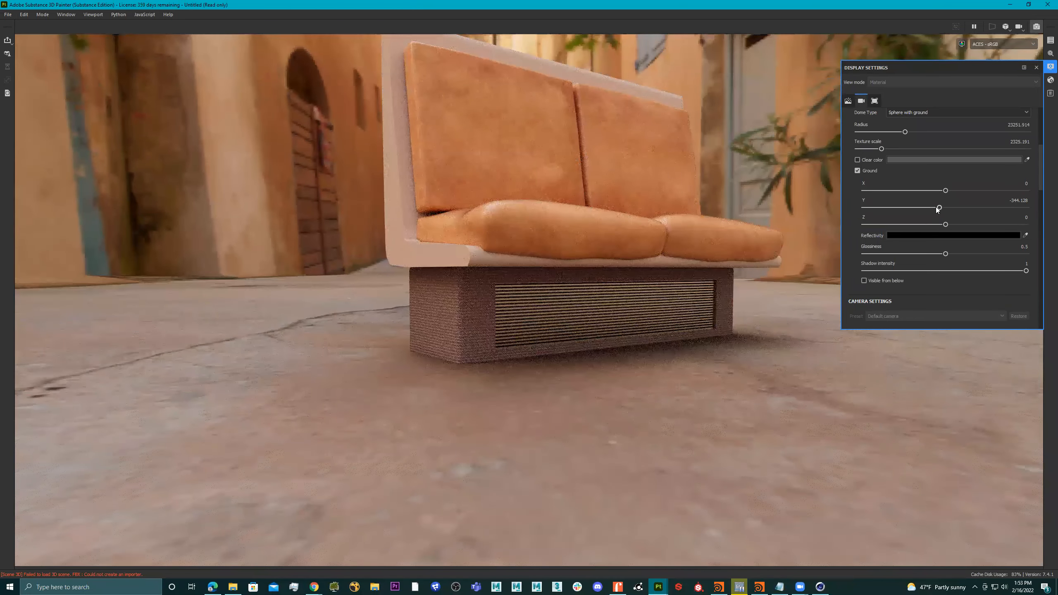
left_click_drag(939, 208, 938, 208)
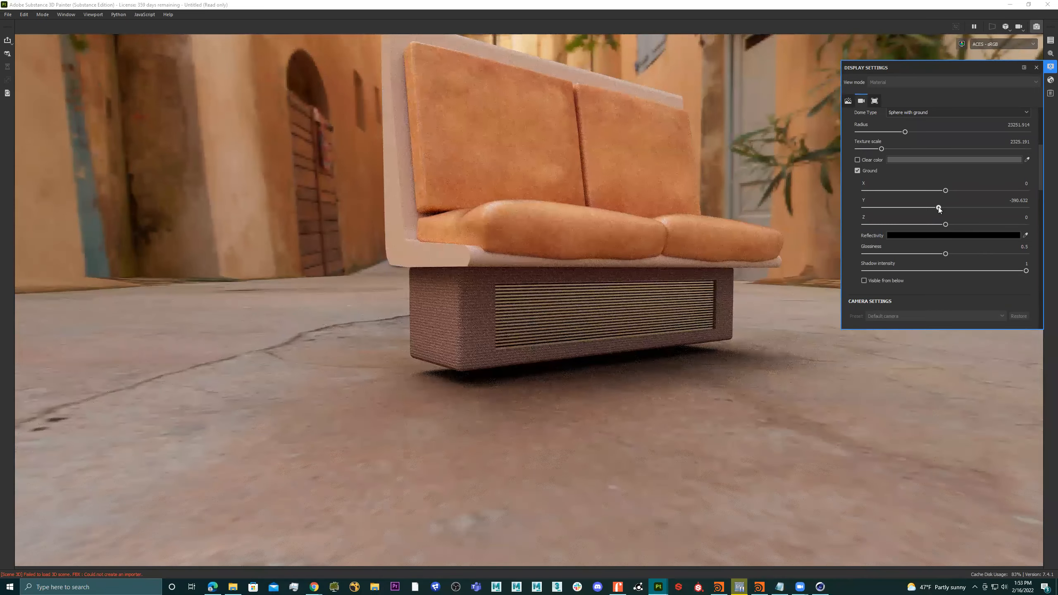
left_click_drag(938, 208, 938, 207)
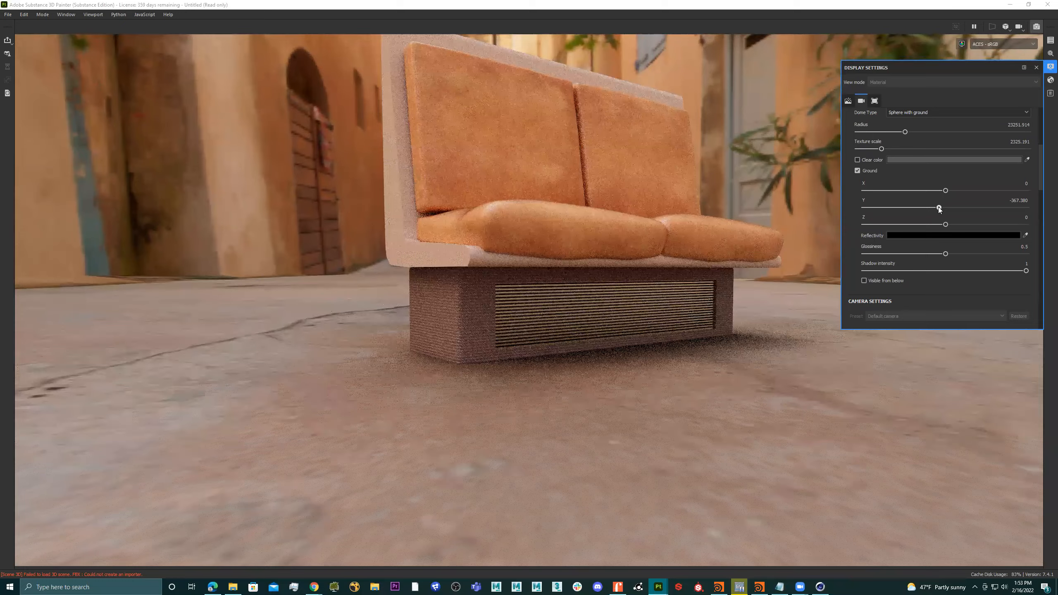
Examine the rendered seat from several angles, checking its contact with the ground and the material shading
left_click_drag(543, 221, 547, 238, "alt")
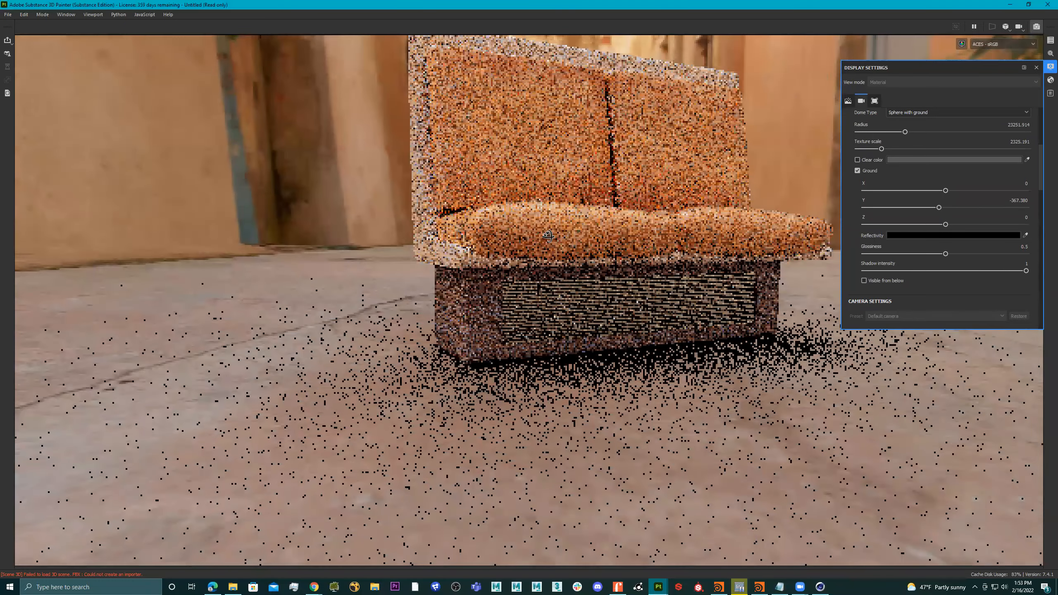
left_click_drag(602, 259, 621, 270, "alt")
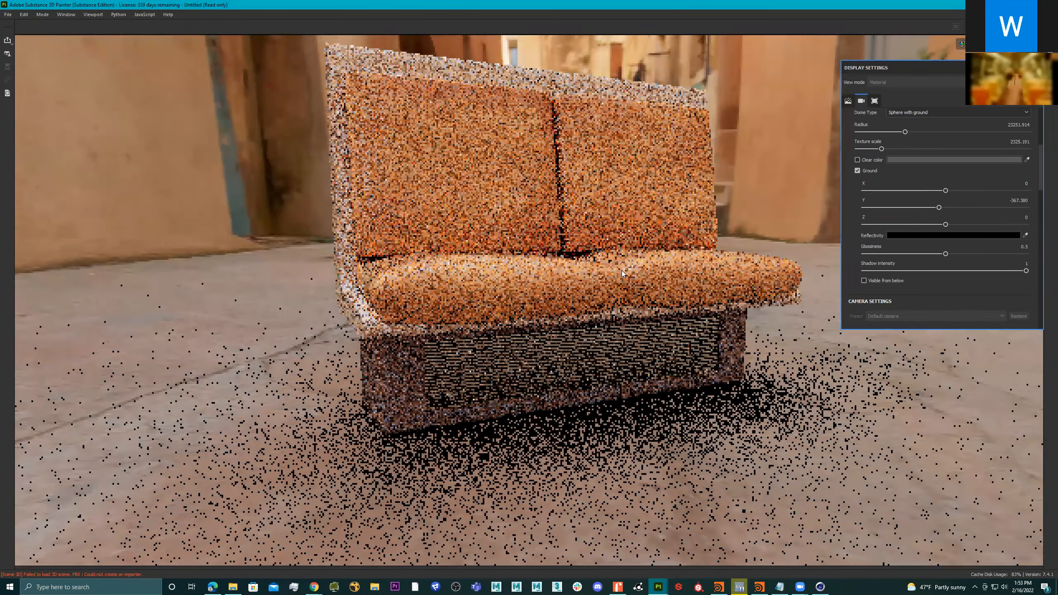
middle_click_drag(581, 291, 538, 320, "alt")
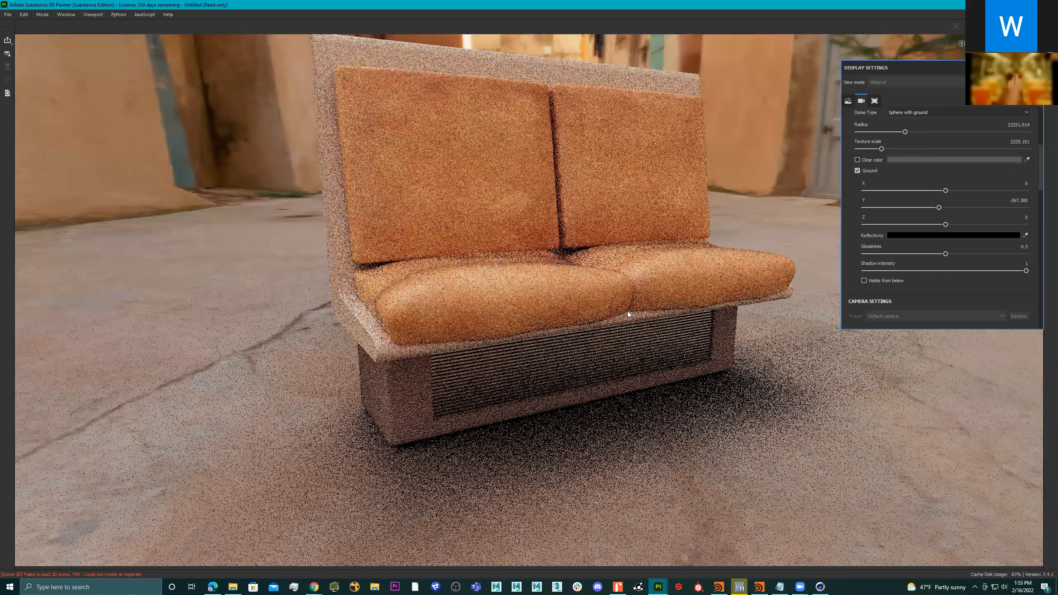
middle_click_drag(627, 311, 406, 341, "alt")
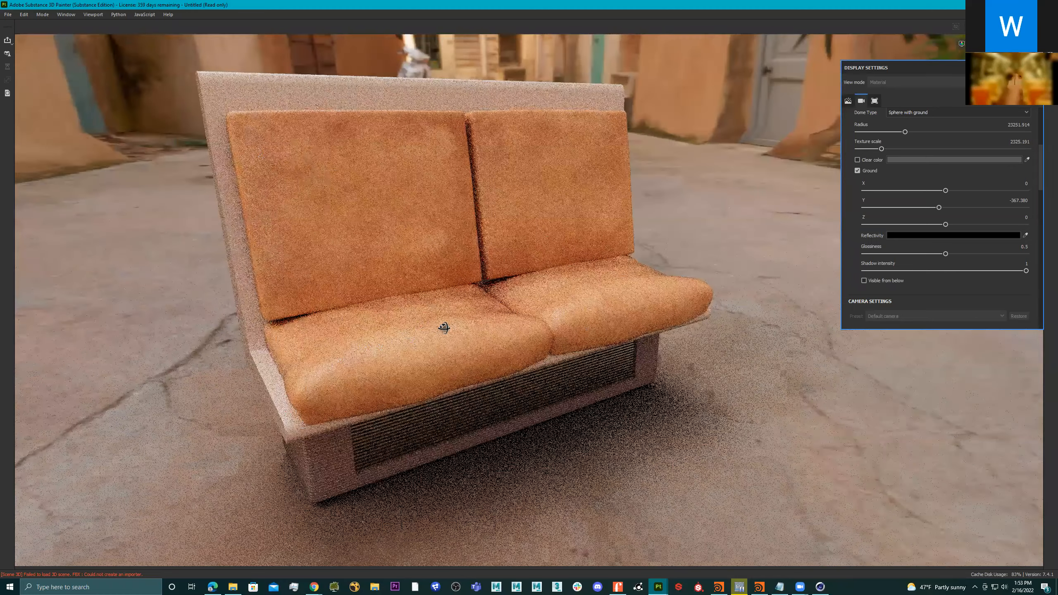
left_click_drag(443, 328, 543, 275, "alt")
middle_click_drag(411, 290, 528, 309, "alt")
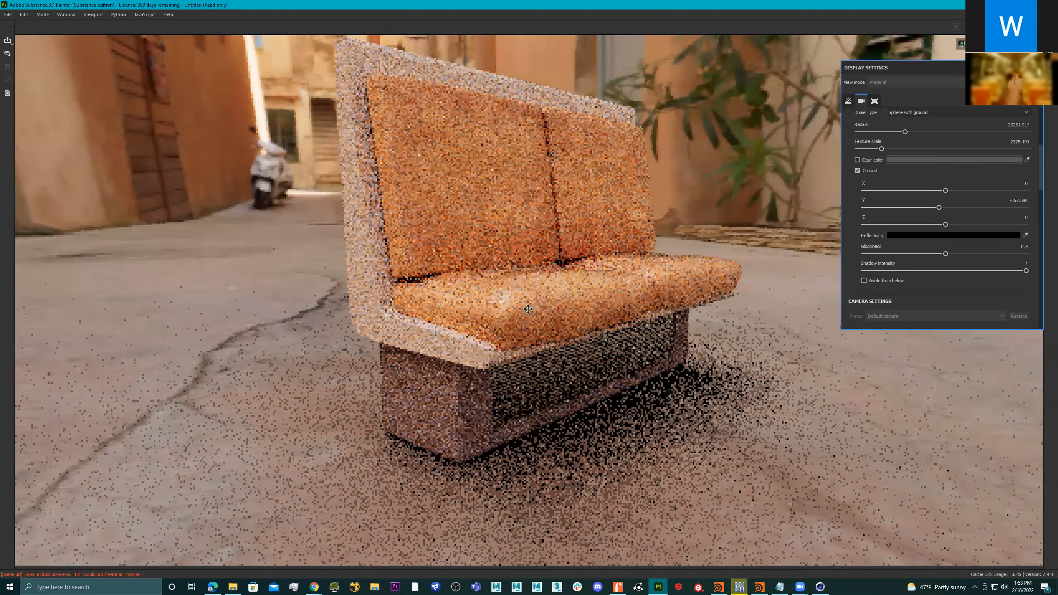
left_click_drag(487, 338, 478, 329, "alt")
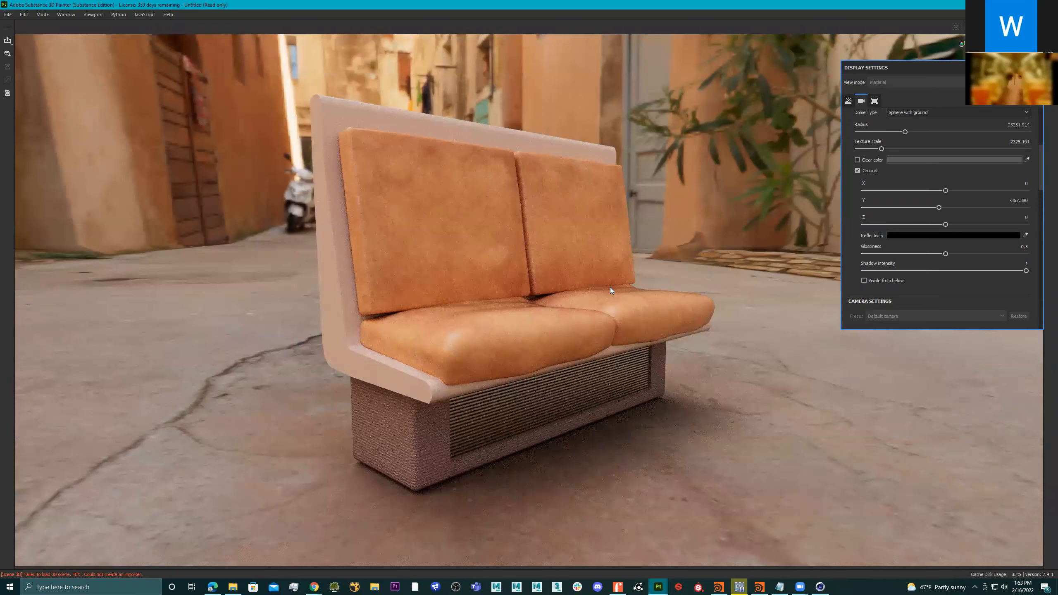
mouse_move(673, 247)
left_mouse_down("alt")
mouse_move(479, 267)
mouse_move(550, 187)
mouse_move(563, 290)
mouse_move(415, 208)
mouse_move(571, 284)
mouse_move(562, 267)
mouse_move(547, 271)
mouse_move(593, 253)
mouse_move(533, 251)
mouse_move(576, 241)
mouse_move(552, 266)
mouse_move(553, 254)
left_mouse_up("alt")
Return to painting mode and review the texture export settings, closing them without exporting
key("F9")
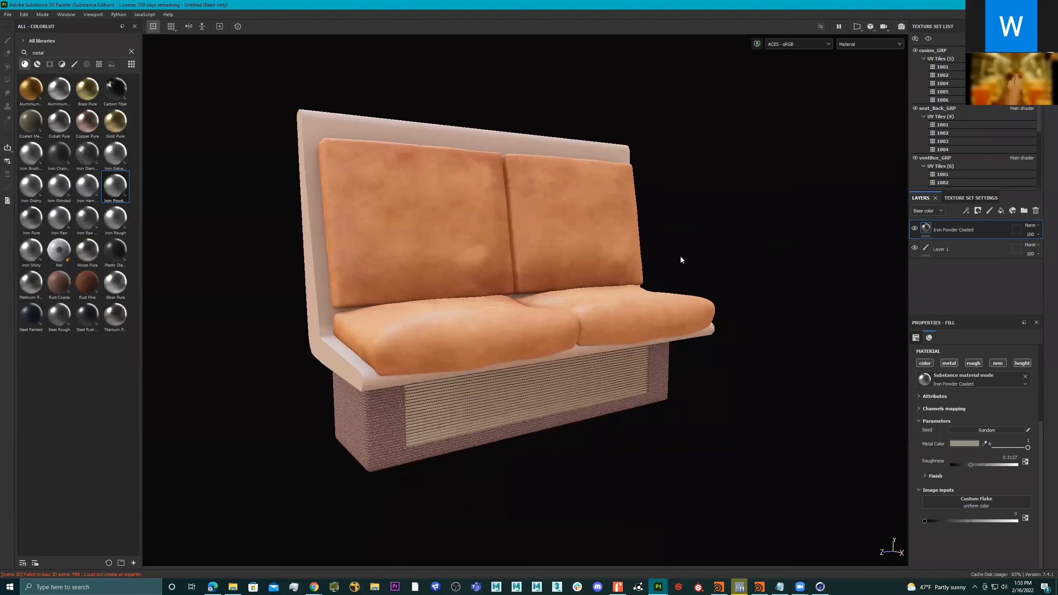
left_click(8, 15)
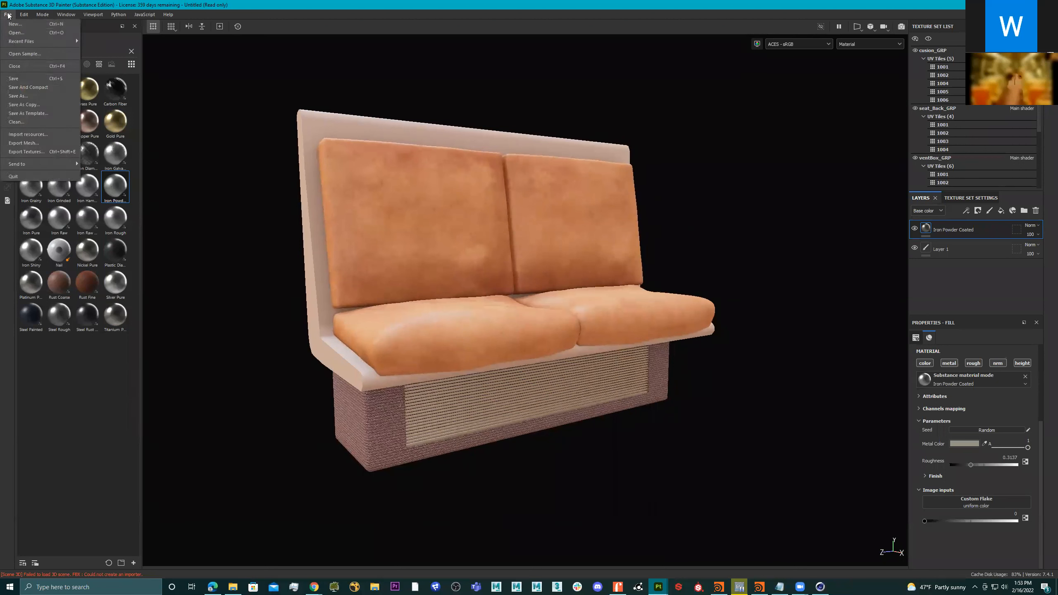
left_click(38, 153)
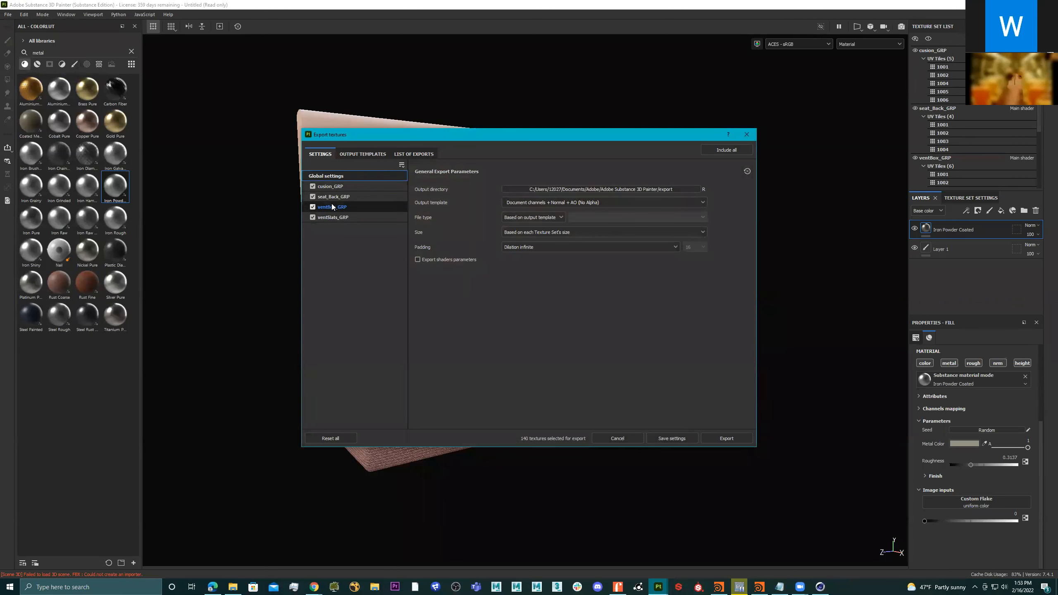
left_click(746, 134)
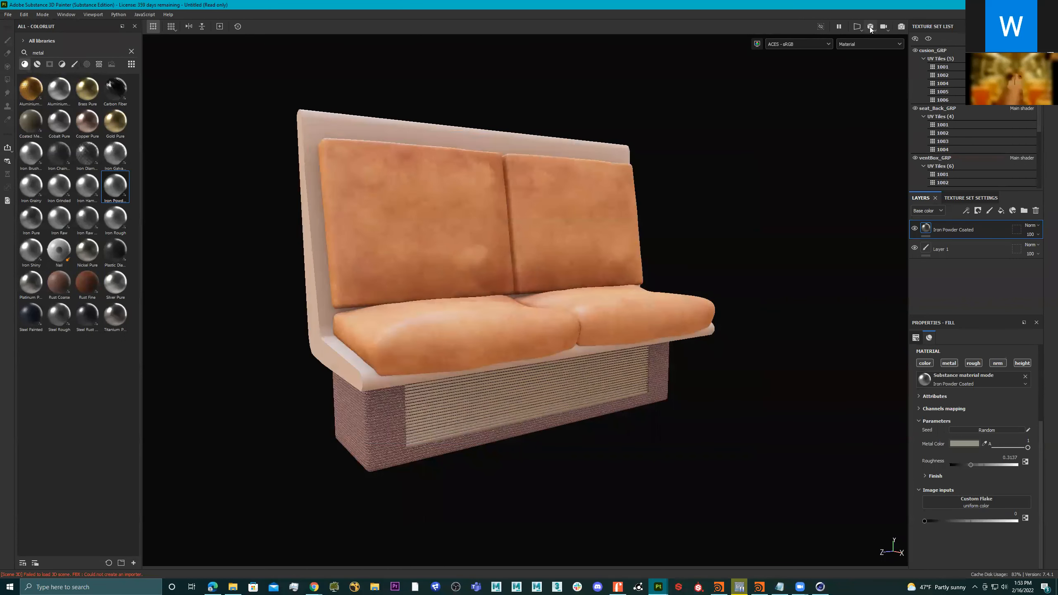
Show the 3D and 2D views side by side and examine the UV tile layouts of the ventBox_GRP, seat_Back_GRP and cusion_GRP texture sets
left_click(858, 26)
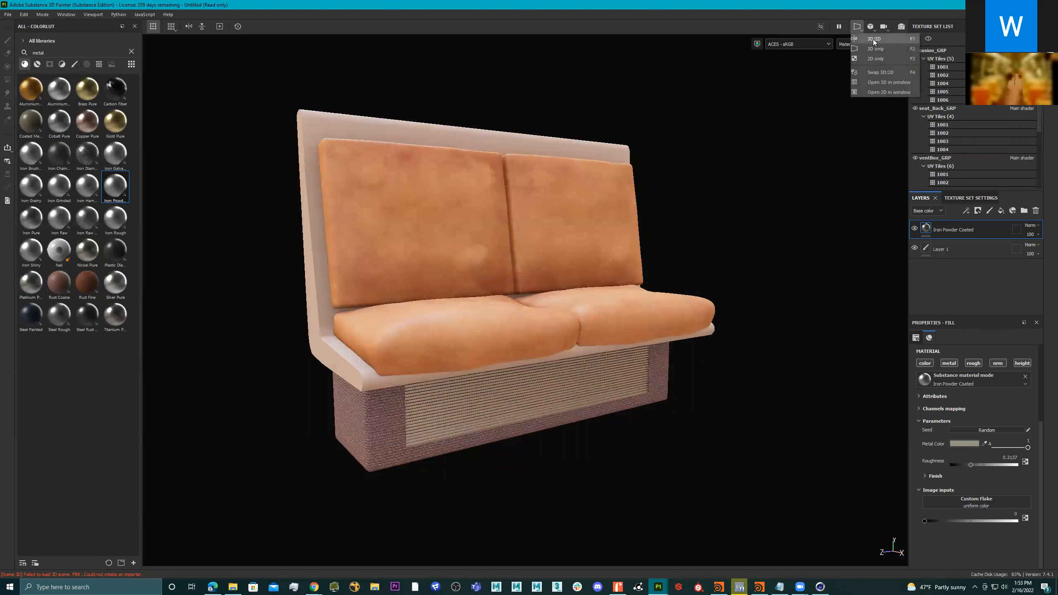
left_click(873, 39)
scroll(775, 290, "down", 5)
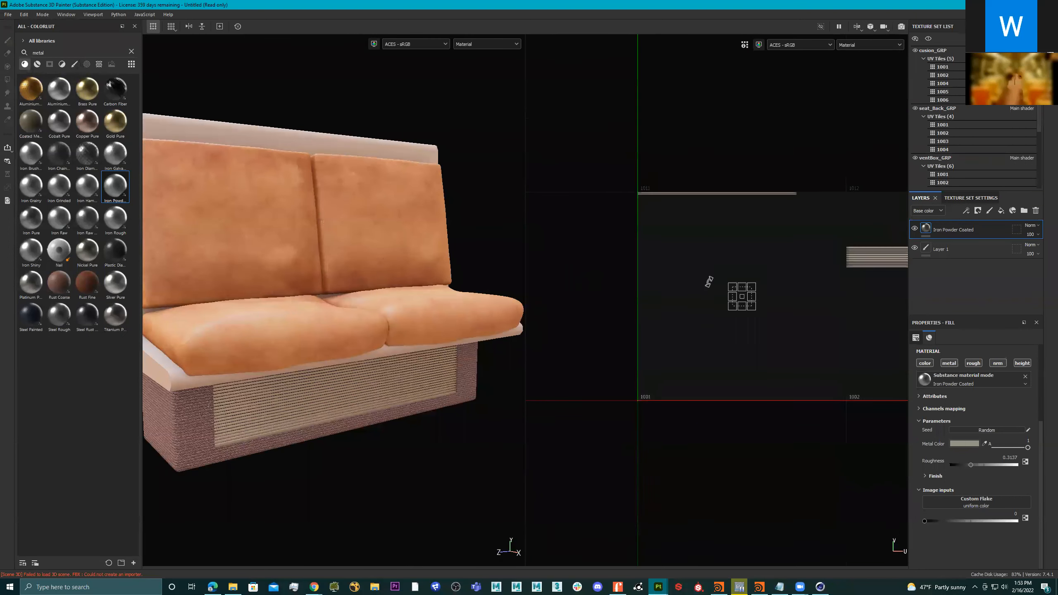
scroll(641, 262, "down", 3)
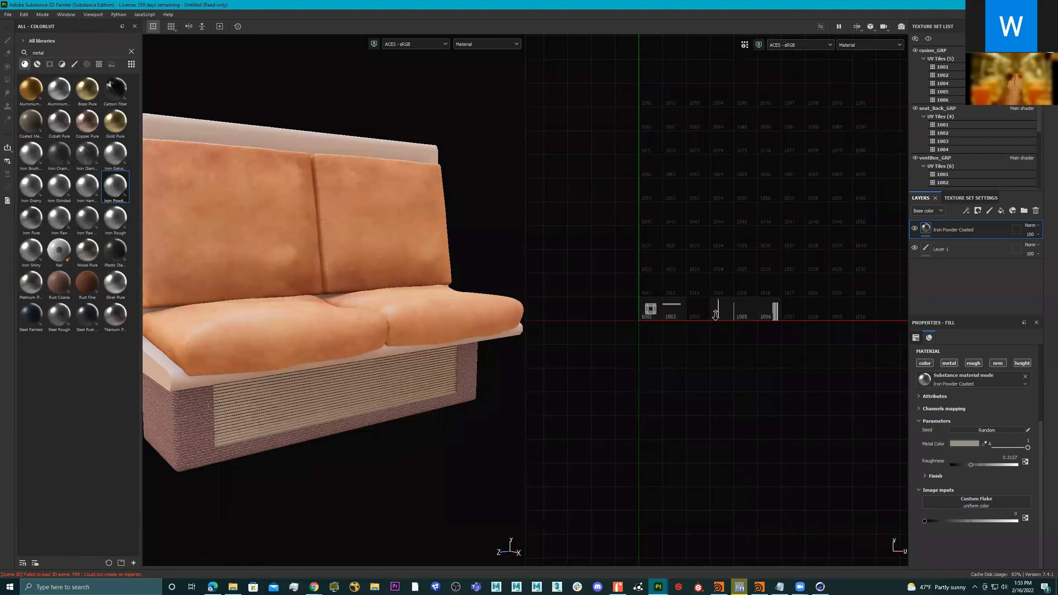
left_click(933, 157)
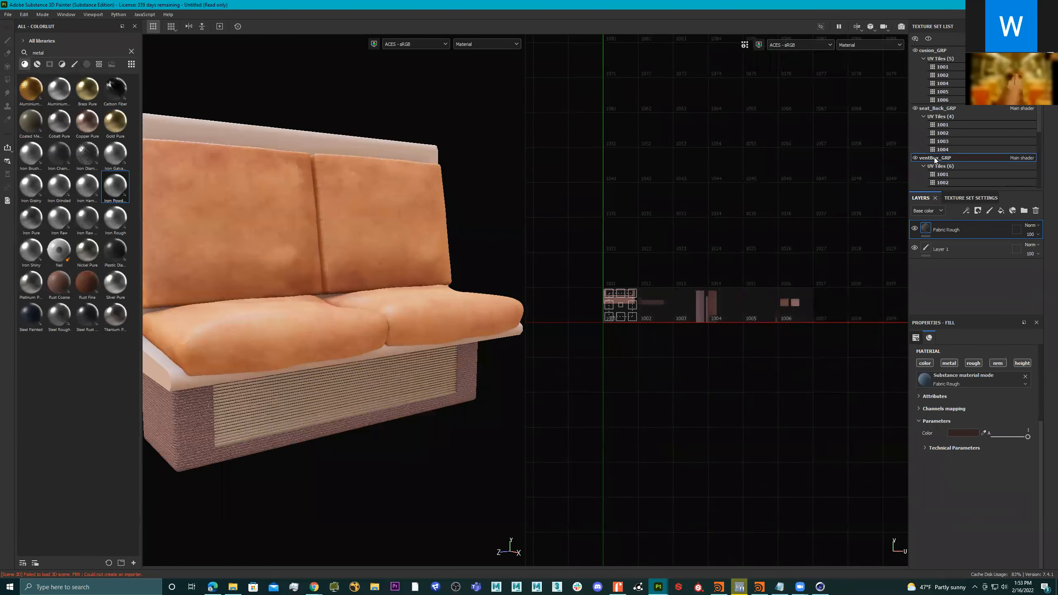
left_click(937, 109)
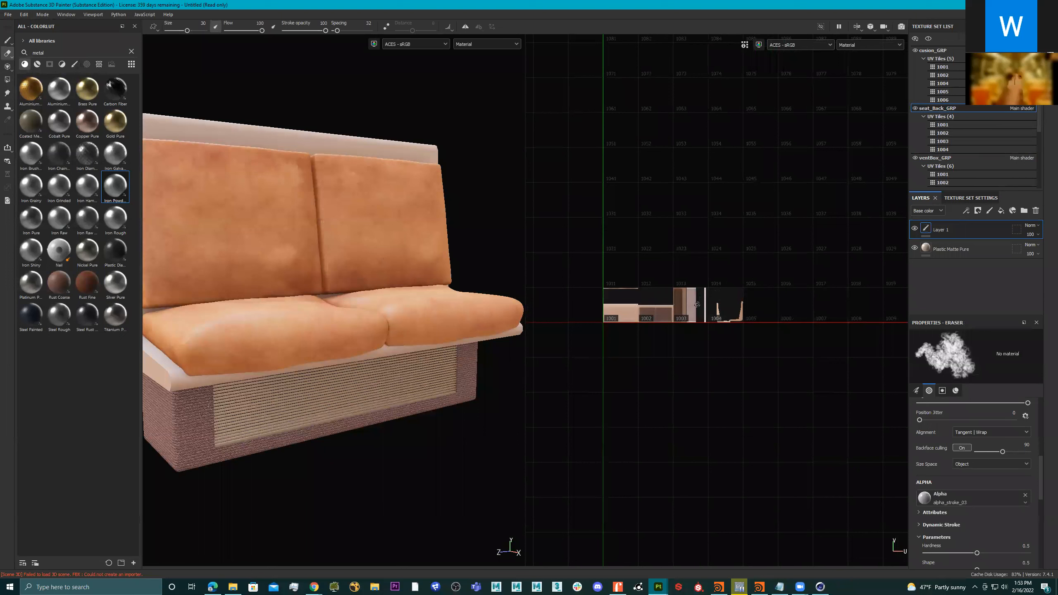
left_click(950, 51)
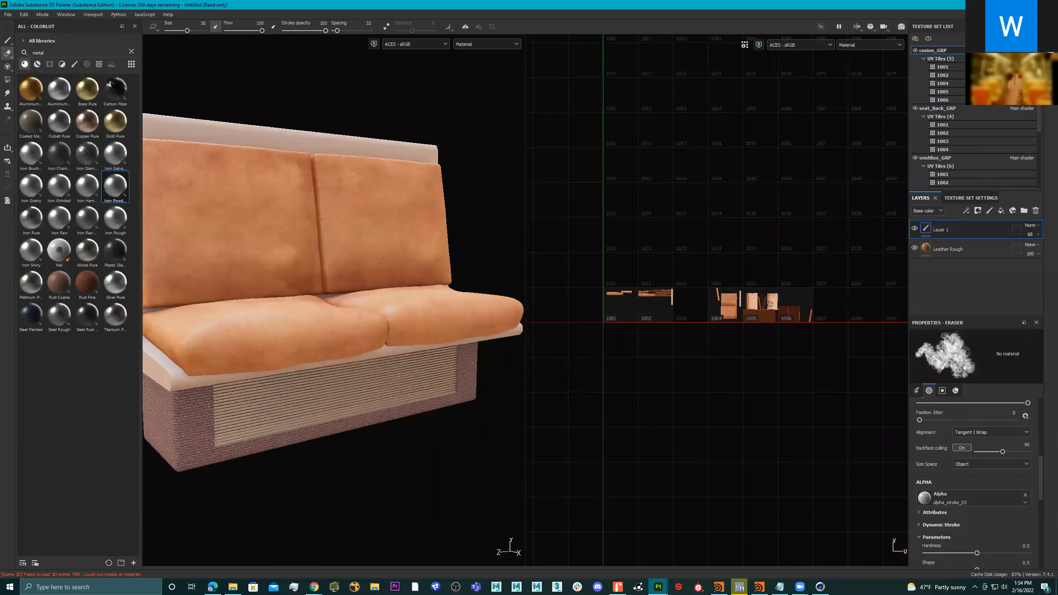
Switch back to the 3D-only view and inspect the textured seat from a three-quarter angle
left_click_drag(276, 232, 804, 116, "alt")
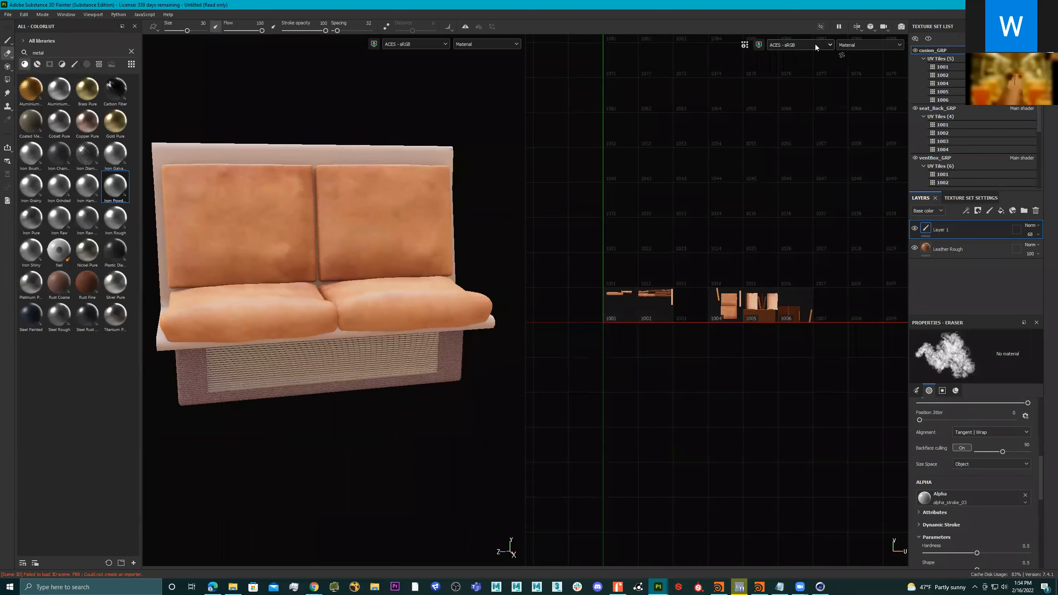
left_click(858, 25)
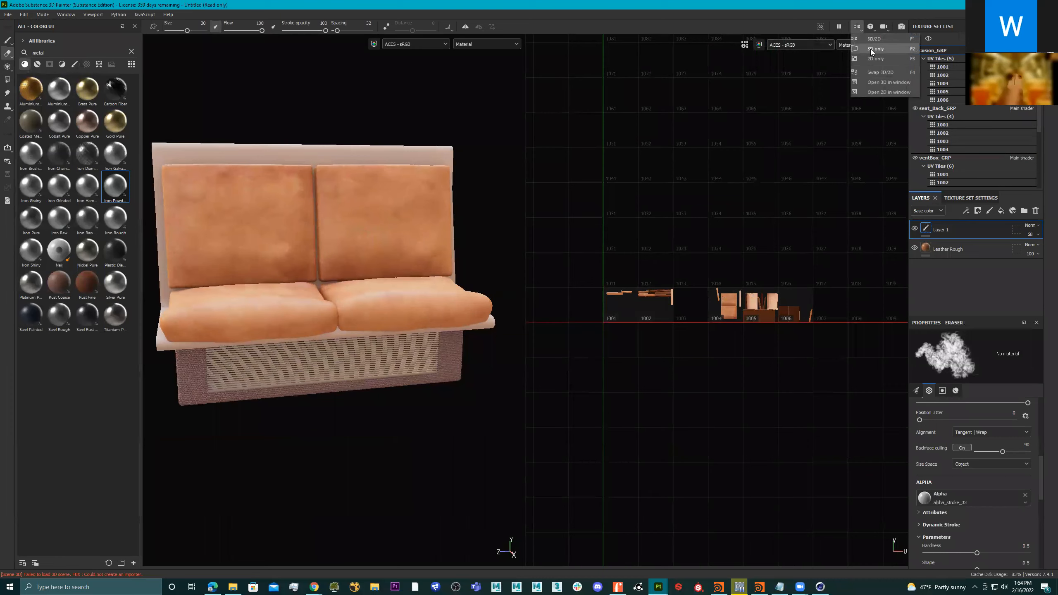
left_click(870, 49)
mouse_move(401, 130)
left_mouse_down("alt")
mouse_move(420, 178)
mouse_move(454, 161)
mouse_move(460, 242)
mouse_move(610, 235)
mouse_move(521, 232)
mouse_move(550, 217)
mouse_move(541, 226)
mouse_move(525, 203)
mouse_move(512, 233)
left_mouse_up("alt")
mouse_move(441, 216)
left_mouse_down("alt")
mouse_move(232, 226)
mouse_move(443, 248)
mouse_move(420, 229)
mouse_move(532, 214)
mouse_move(508, 234)
mouse_move(510, 264)
mouse_move(453, 247)
mouse_move(485, 246)
left_mouse_up("alt")
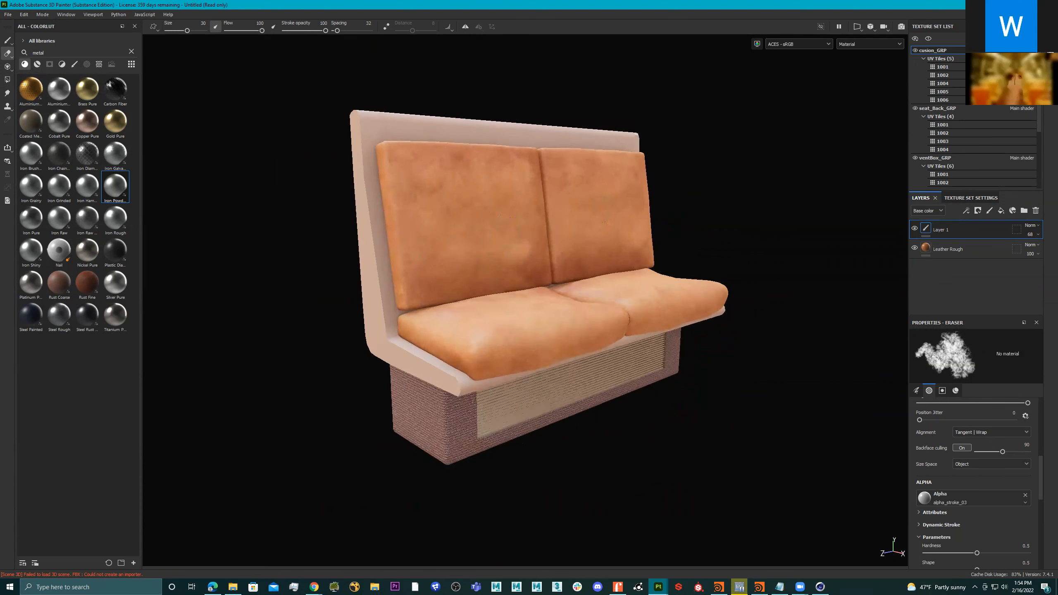